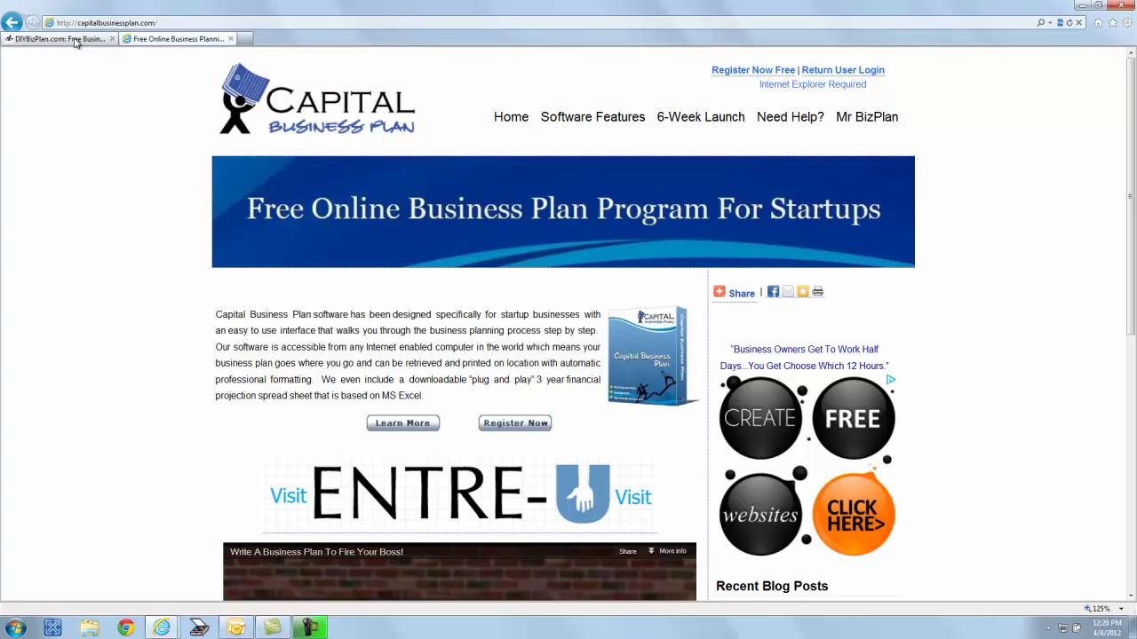
- Log in to Capital Business Plan as a returning user with the Login ID and password
left_click(75, 40)
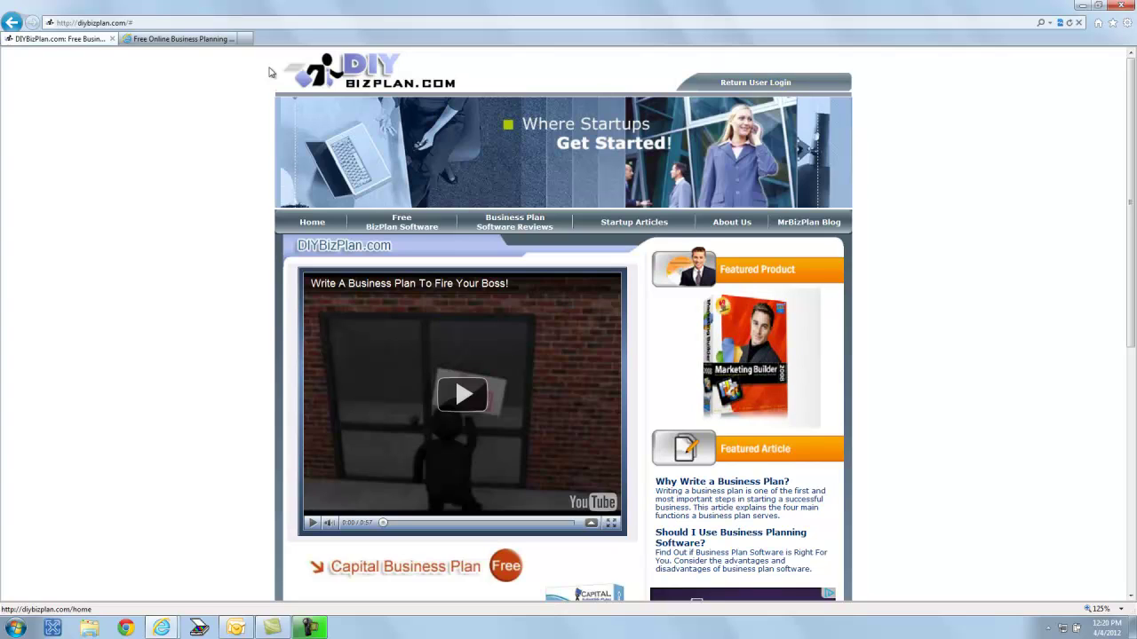
left_click(177, 40)
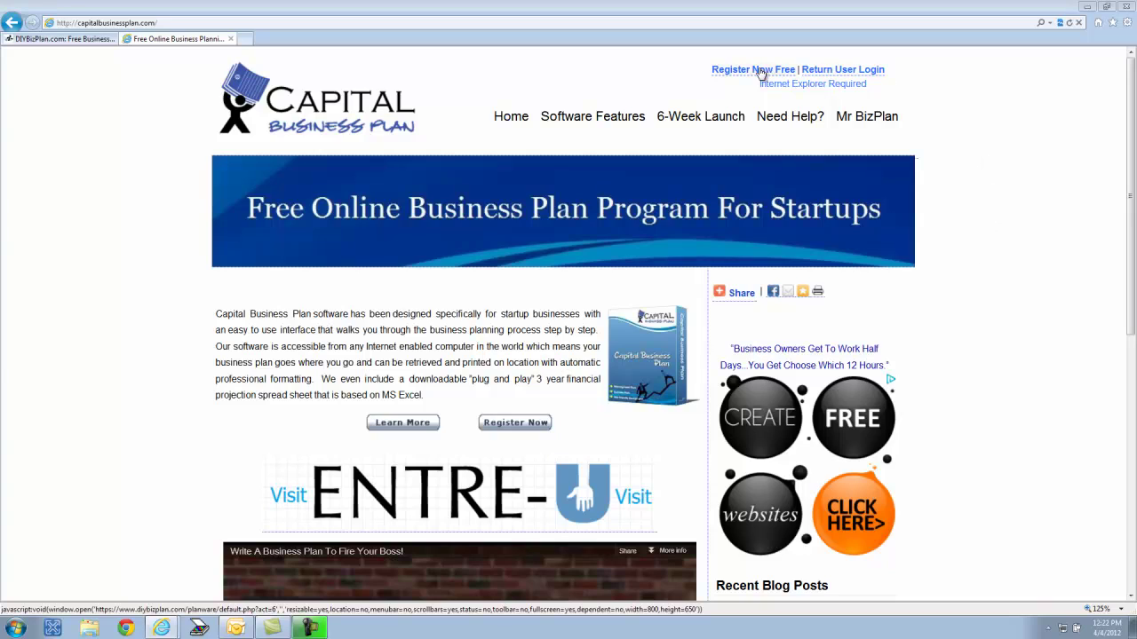
left_click(844, 70)
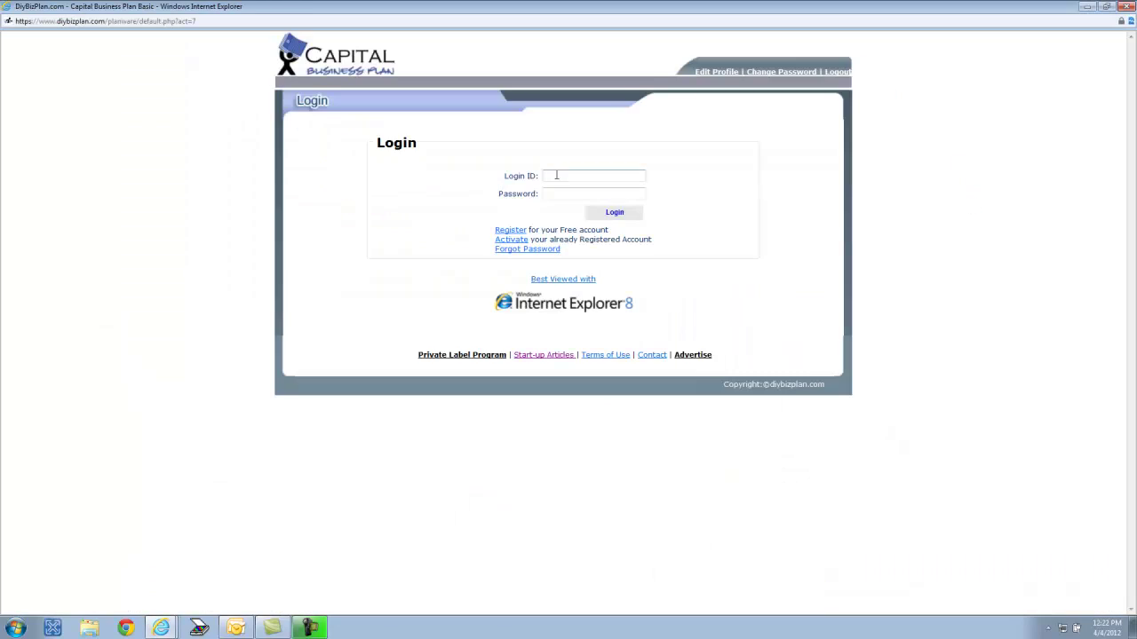
left_click(567, 175)
type("admin")
key("Tab")
type("admin")
key("Return")
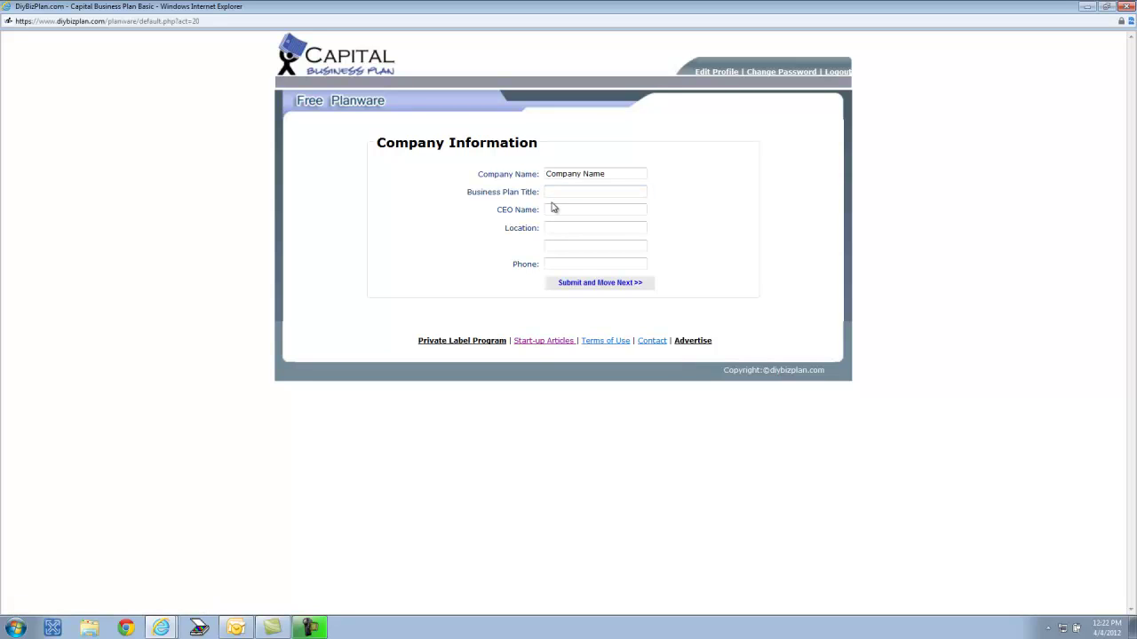
- Expand Business Description, Market Potential, Marketing & Promotion, Operations and Management, then open Basic Financial Projections
left_click(591, 283)
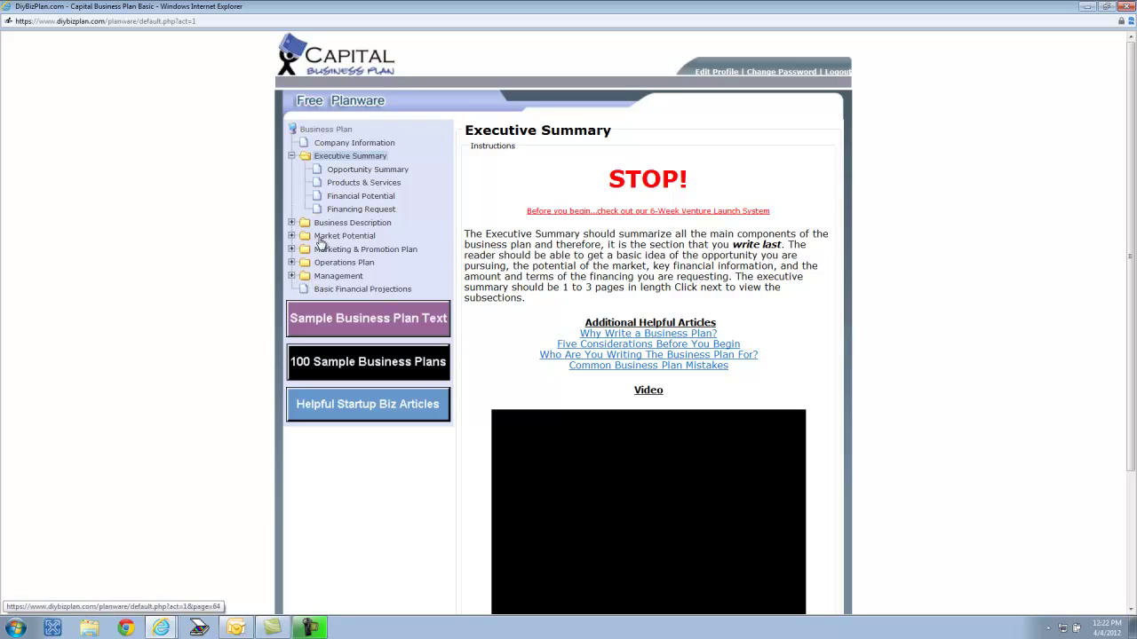
left_click(291, 224)
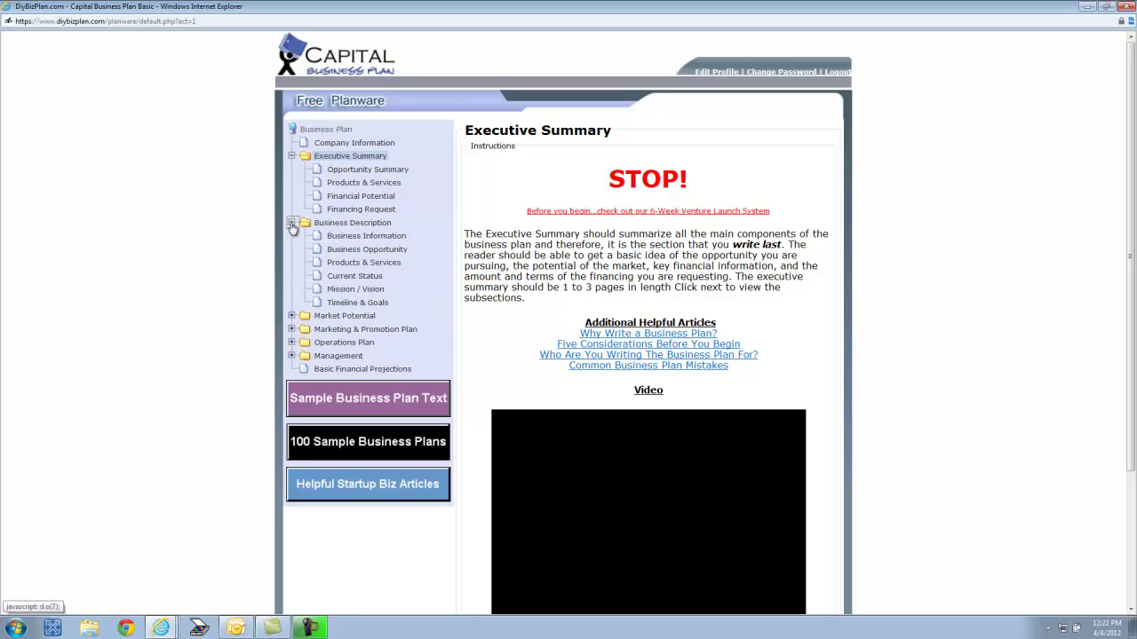
left_click(291, 316)
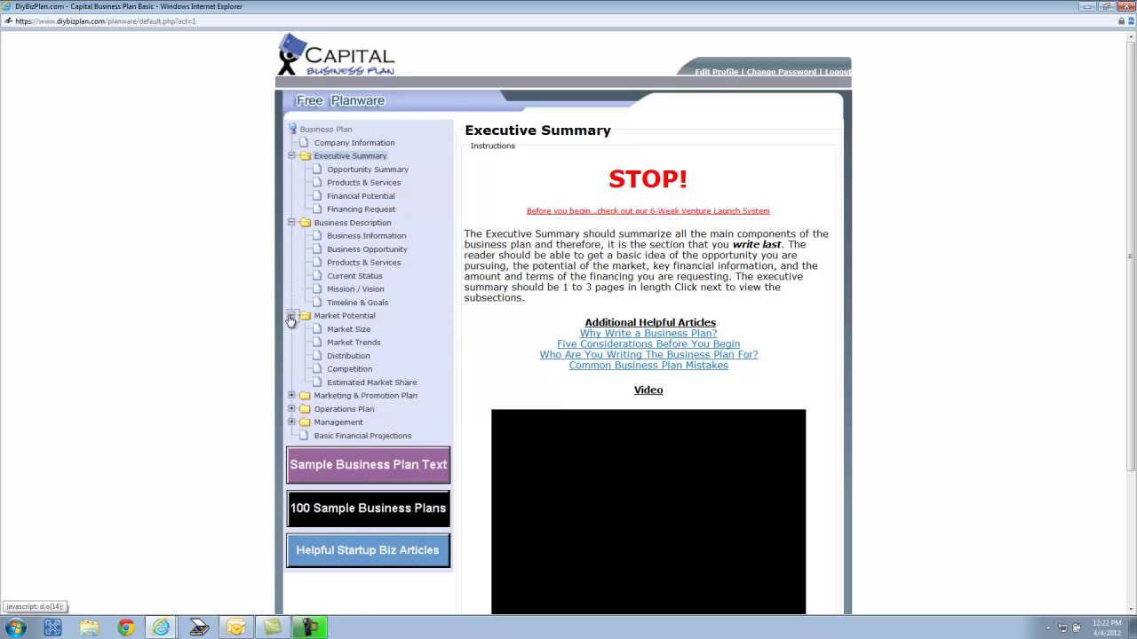
left_click(292, 396)
left_click(291, 462)
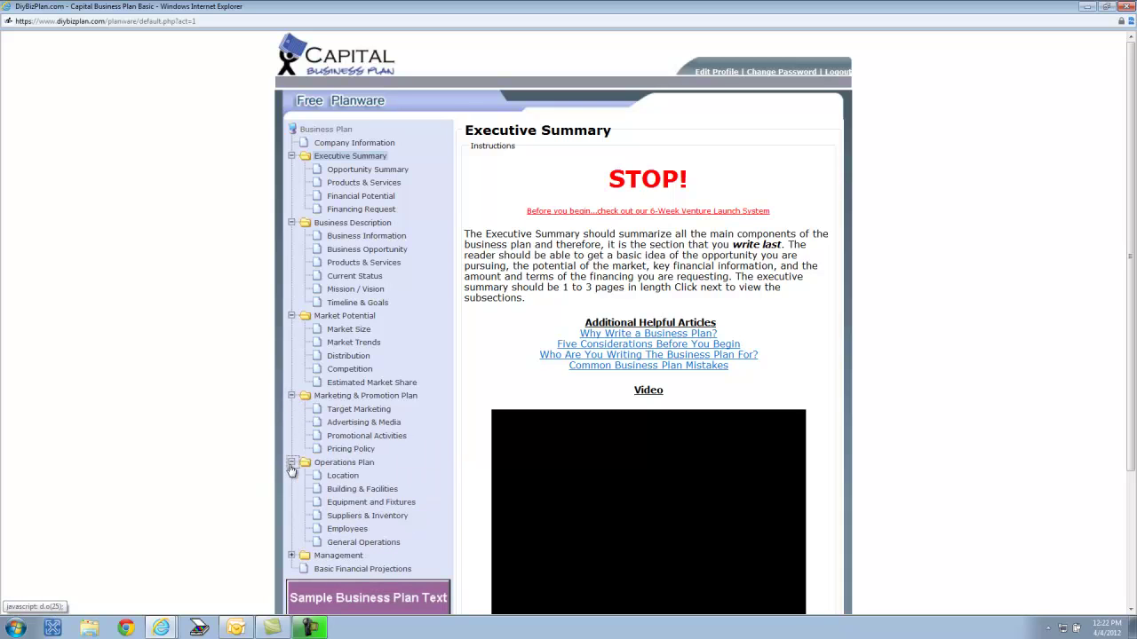
left_click(291, 556)
scroll(224, 434, "down", 3)
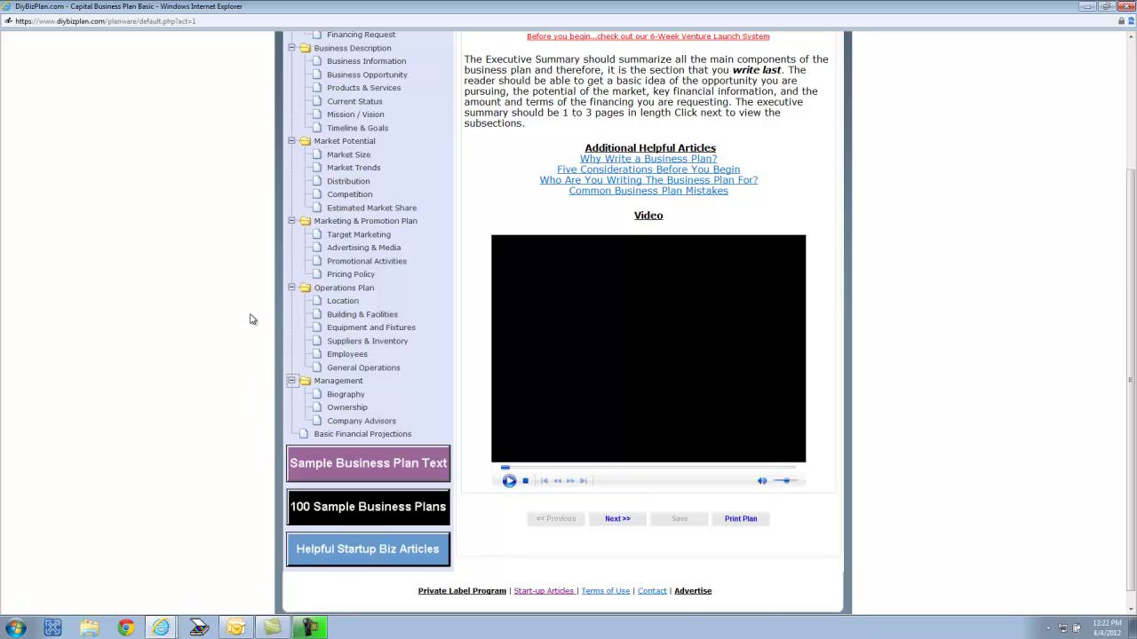
left_click(378, 435)
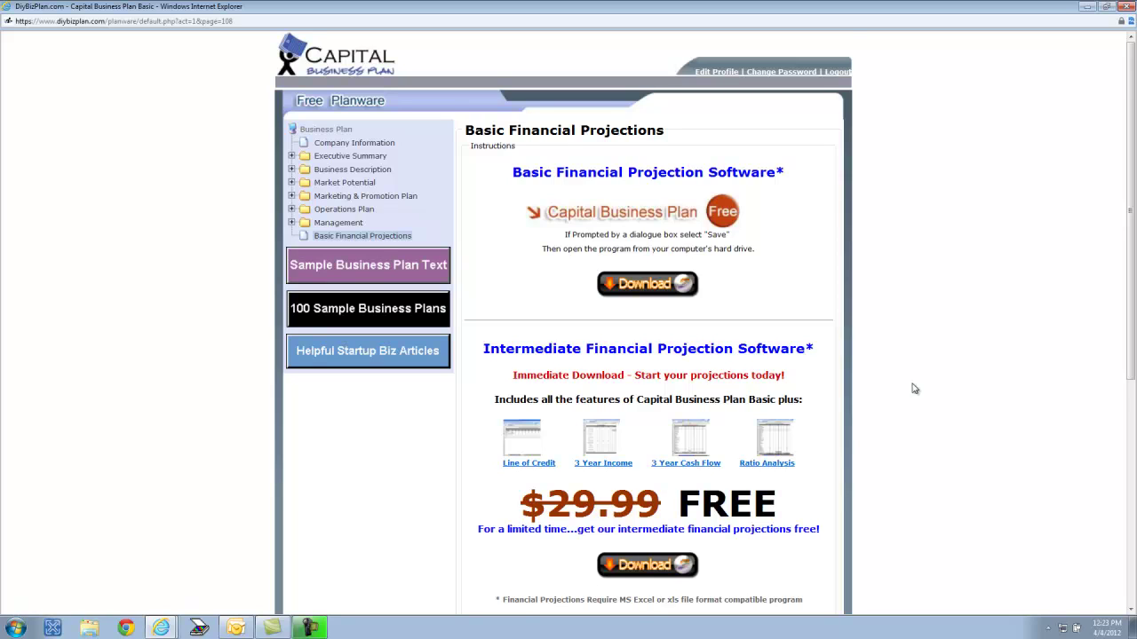
- Scroll through the downloads to compare the intermediate ($29.99) and advanced ($49.99) projections, both now free
scroll(914, 388, "down", 2)
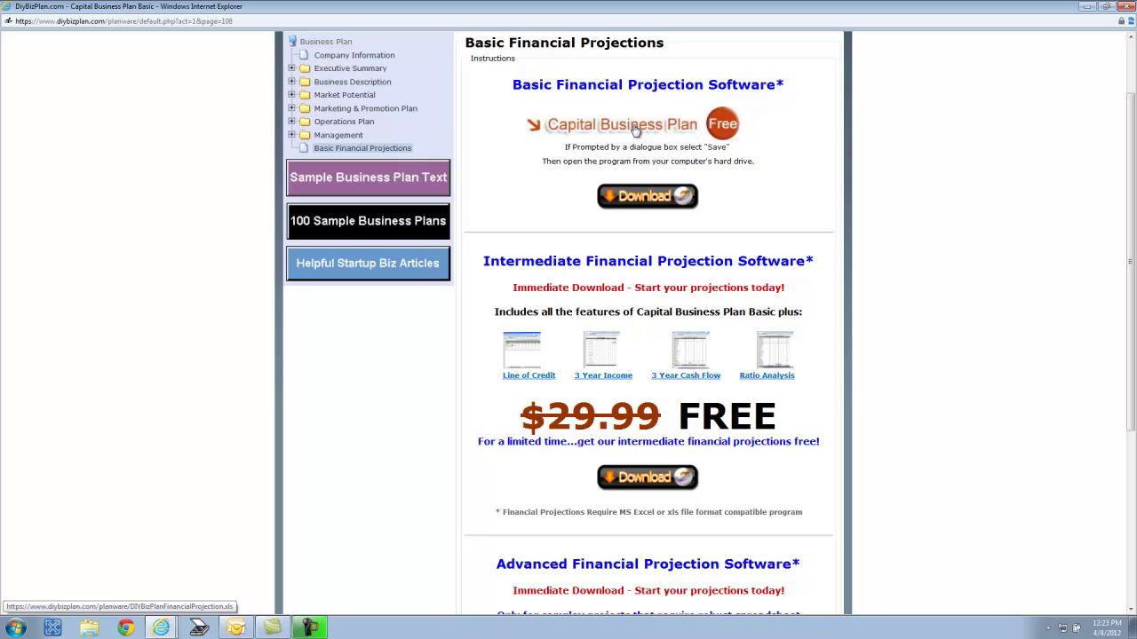
scroll(879, 353, "down", 2)
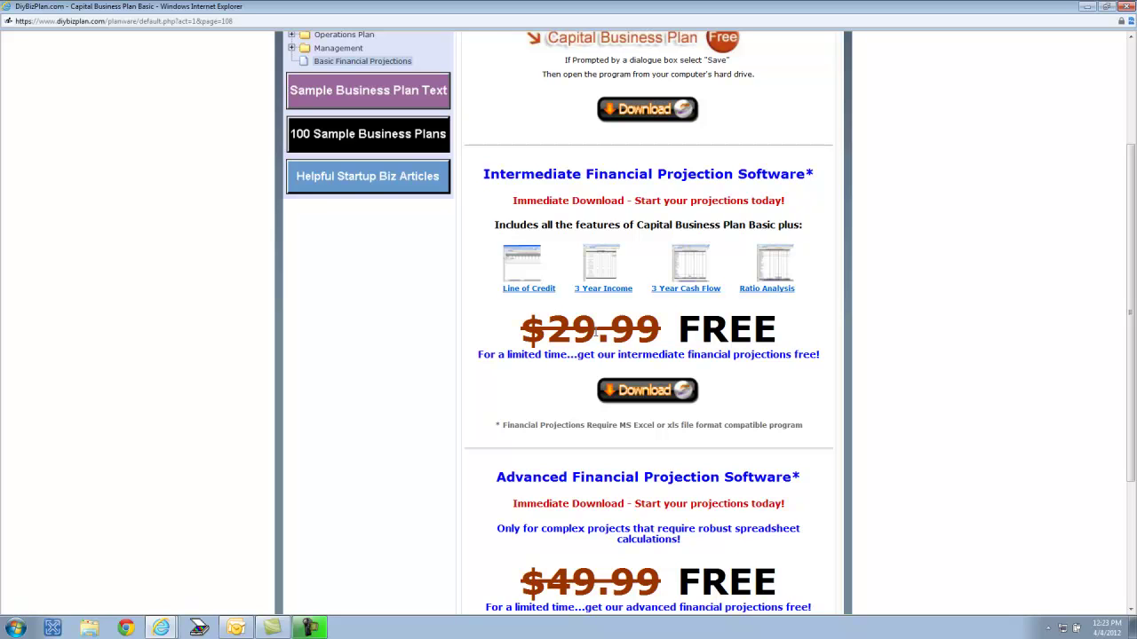
scroll(687, 347, "down", 2)
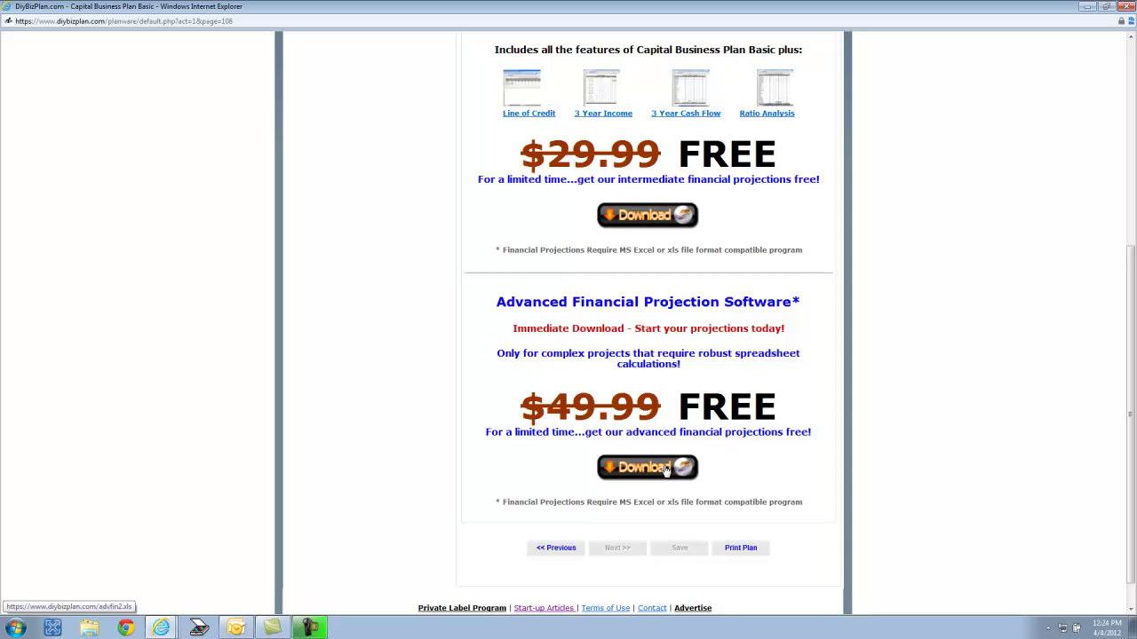
scroll(666, 470, "up", 1)
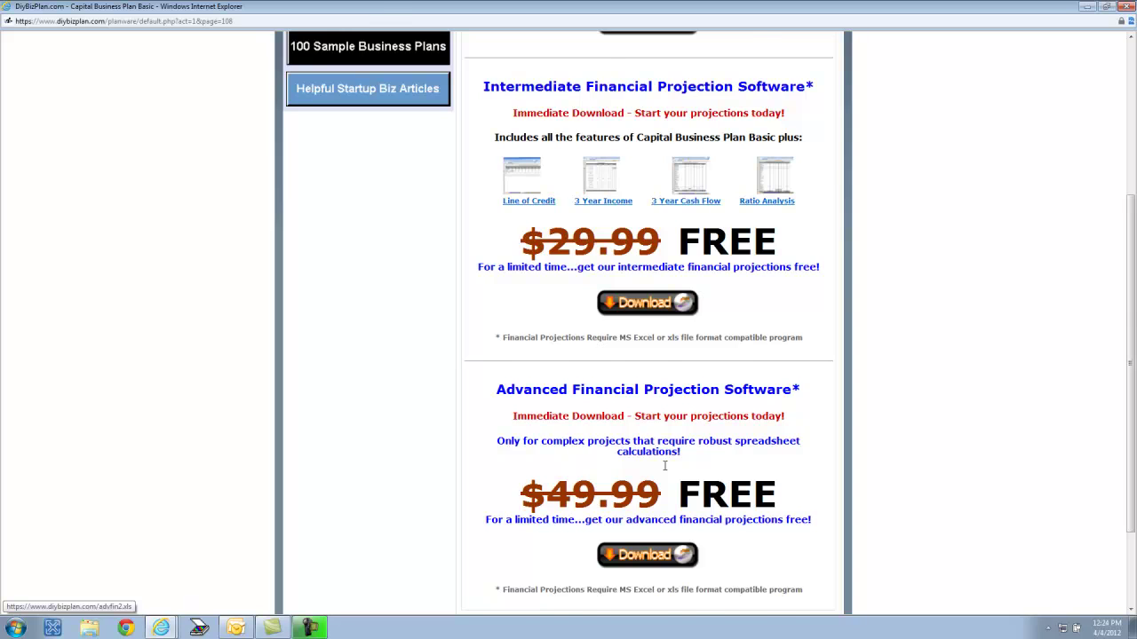
scroll(665, 466, "up", 1)
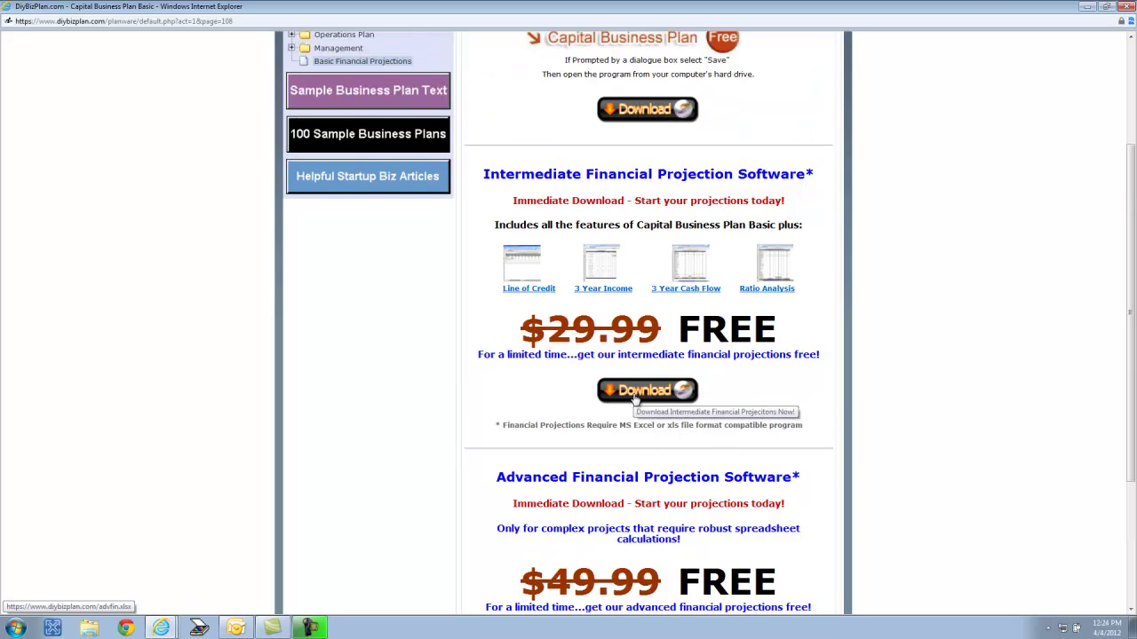
scroll(636, 401, "down", 1)
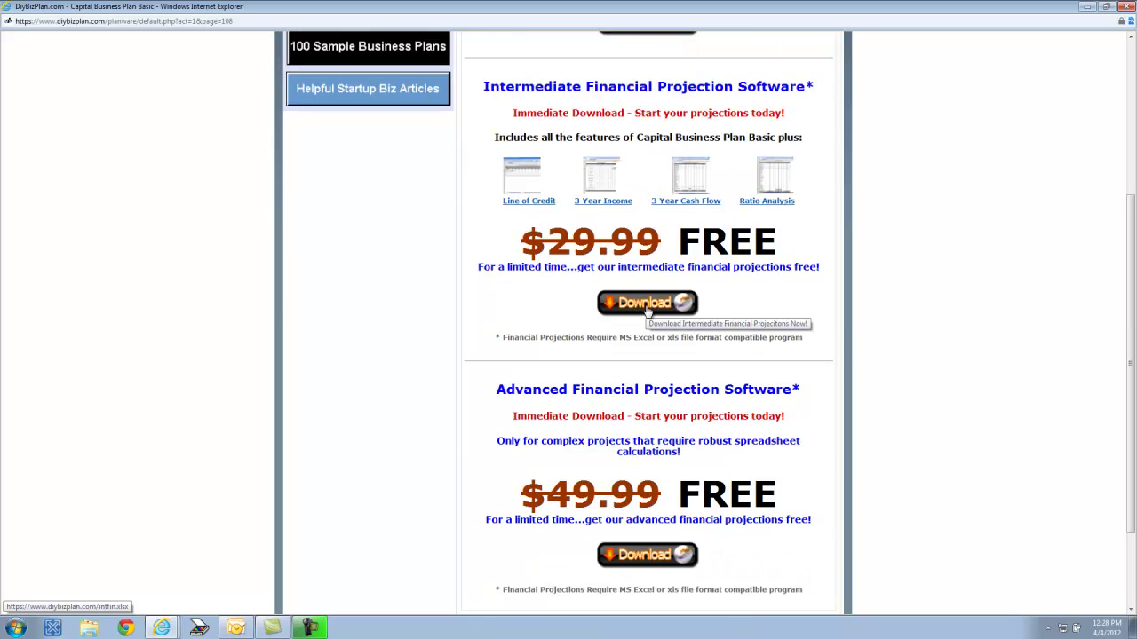
- Download the intermediate financial projections workbook and save it into the Downloads folder
left_click(647, 306)
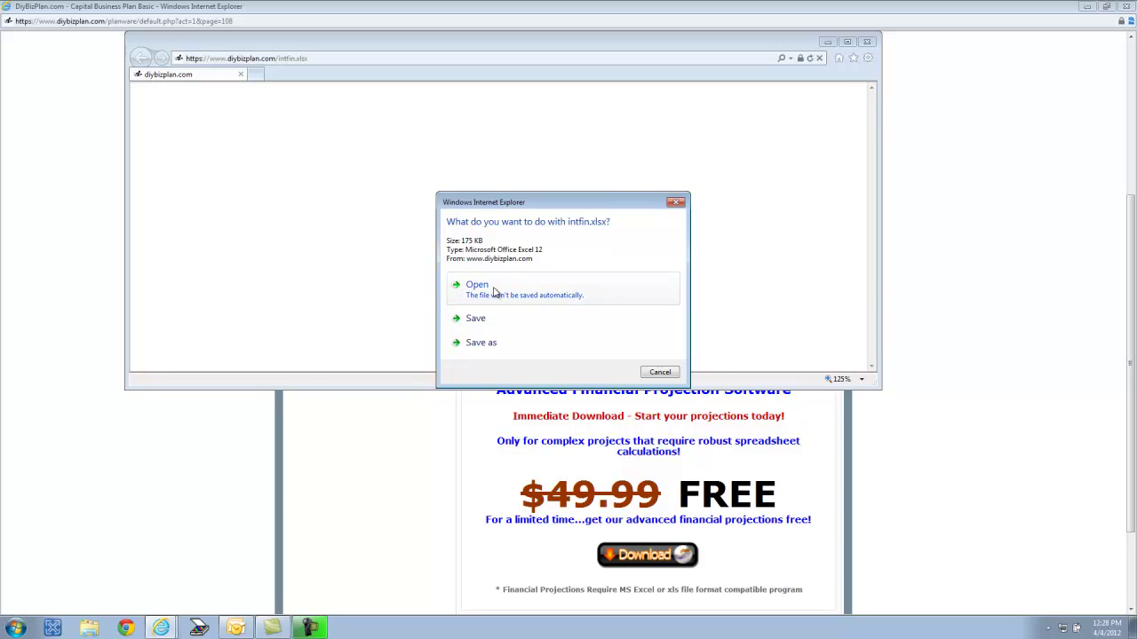
left_click(487, 343)
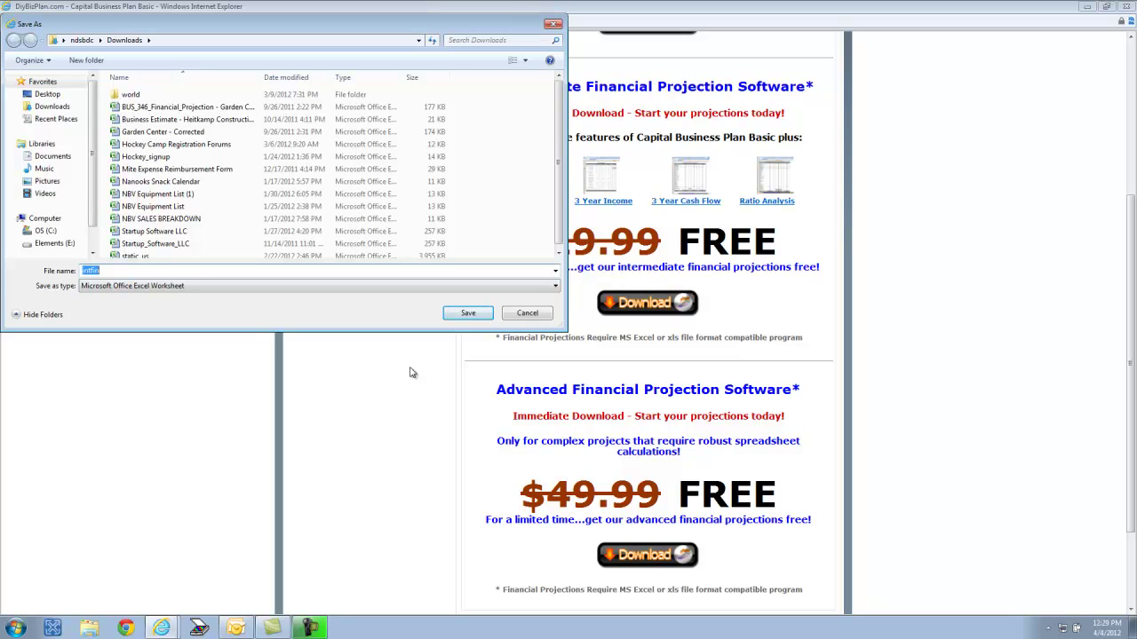
left_click(468, 313)
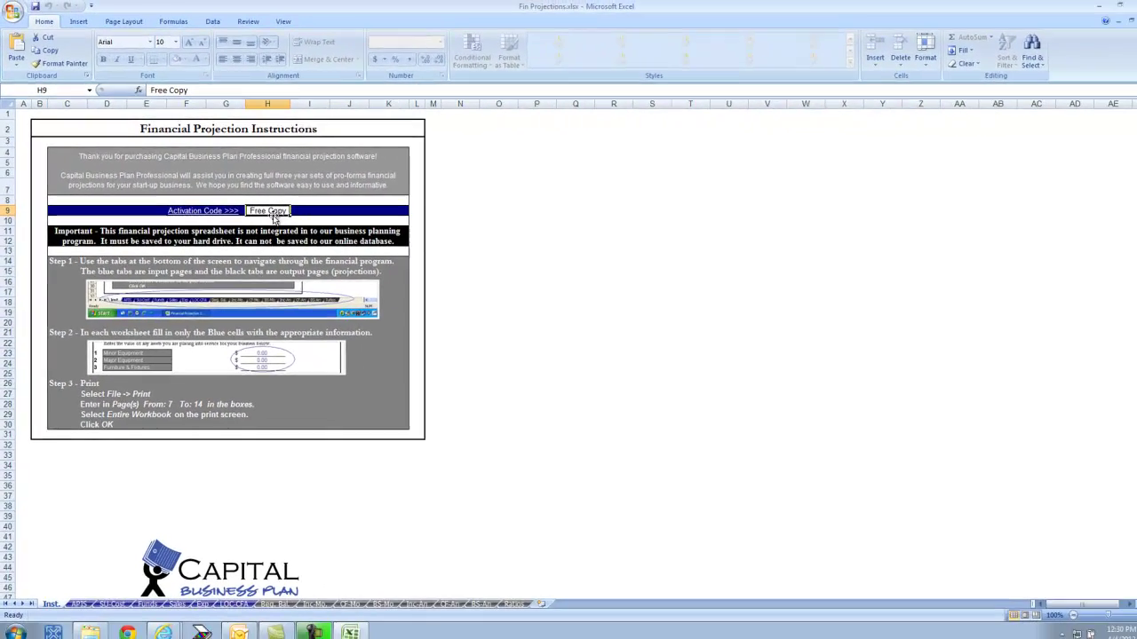
- Switch to the APIS sheet, then list the open Internet Explorer windows
left_click(79, 599)
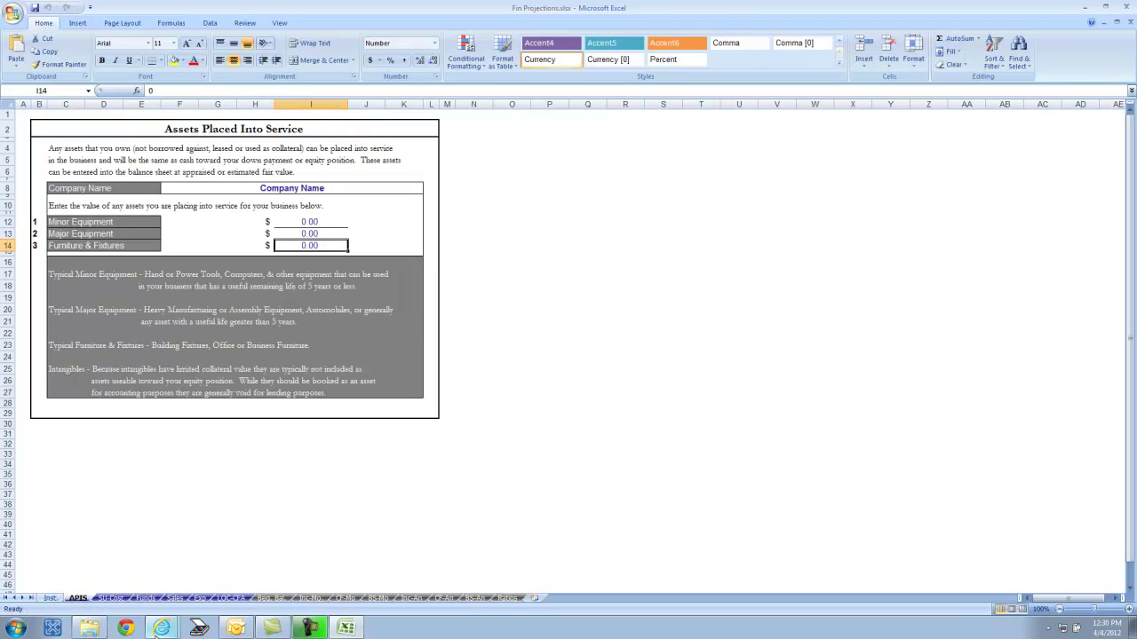
left_click(159, 629)
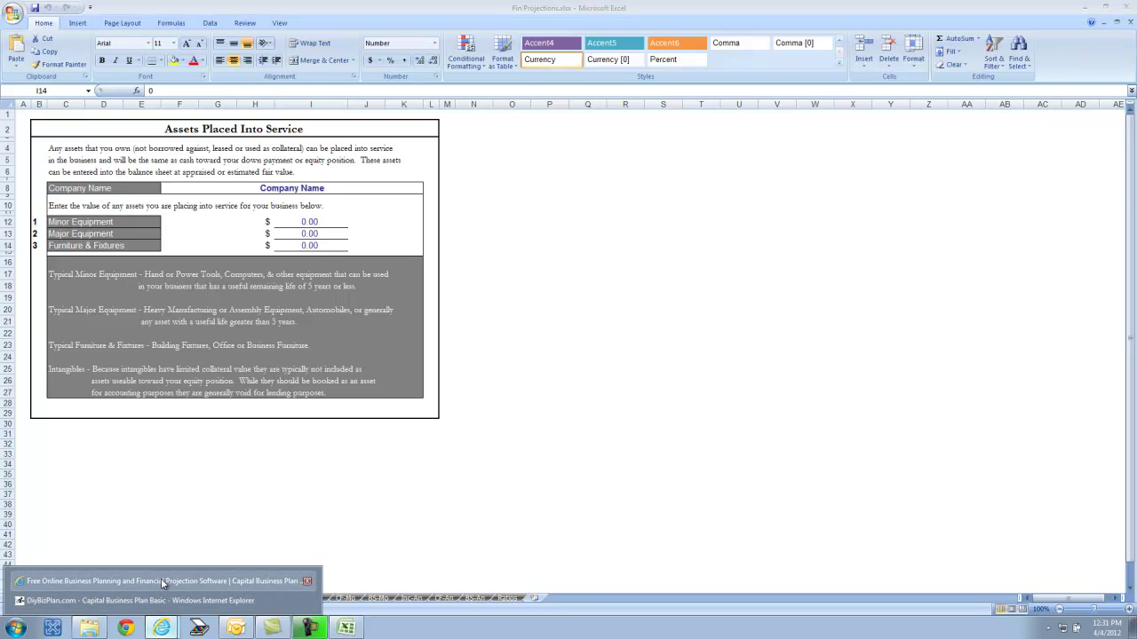
- Open the Vinny's Pizza sample business plan full-screen and scroll down to Market Potential
left_click(161, 580)
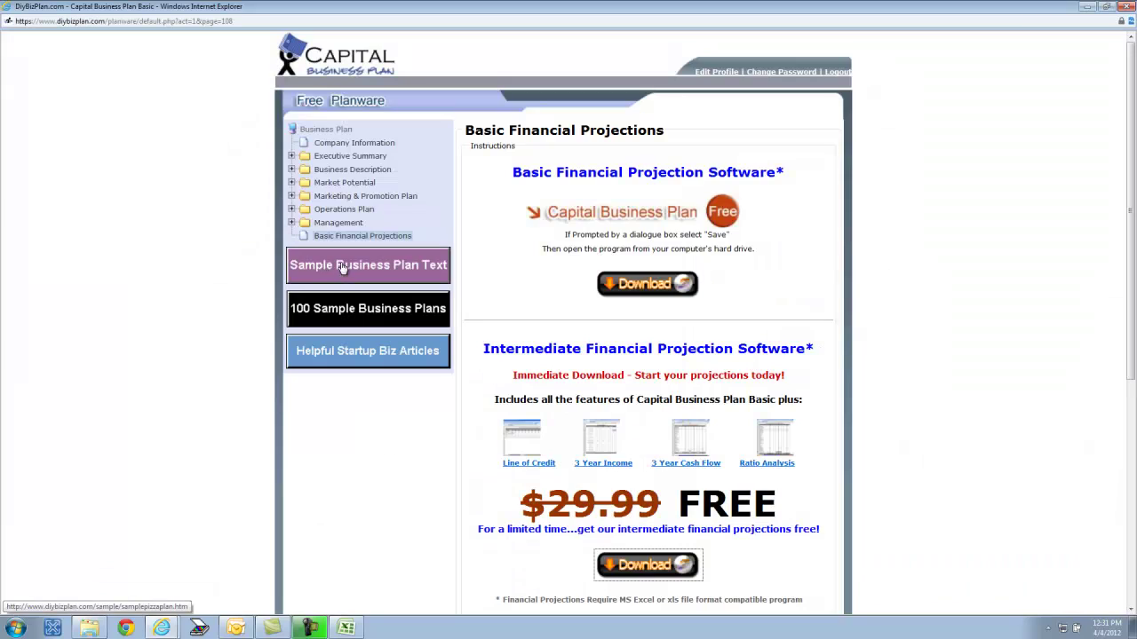
left_click(342, 266)
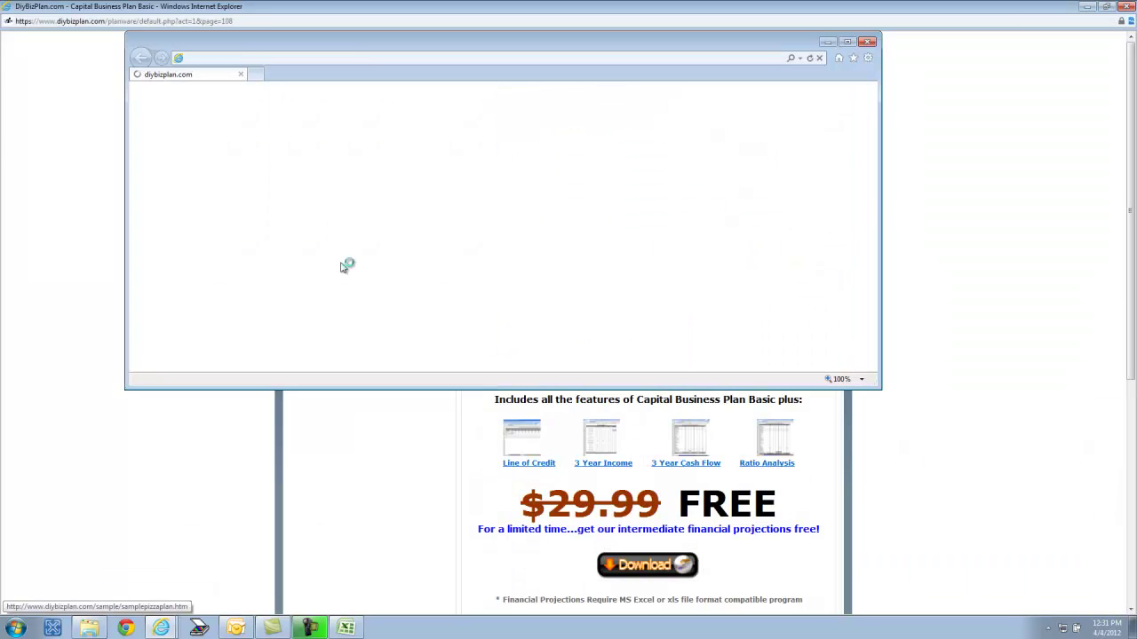
left_click(848, 42)
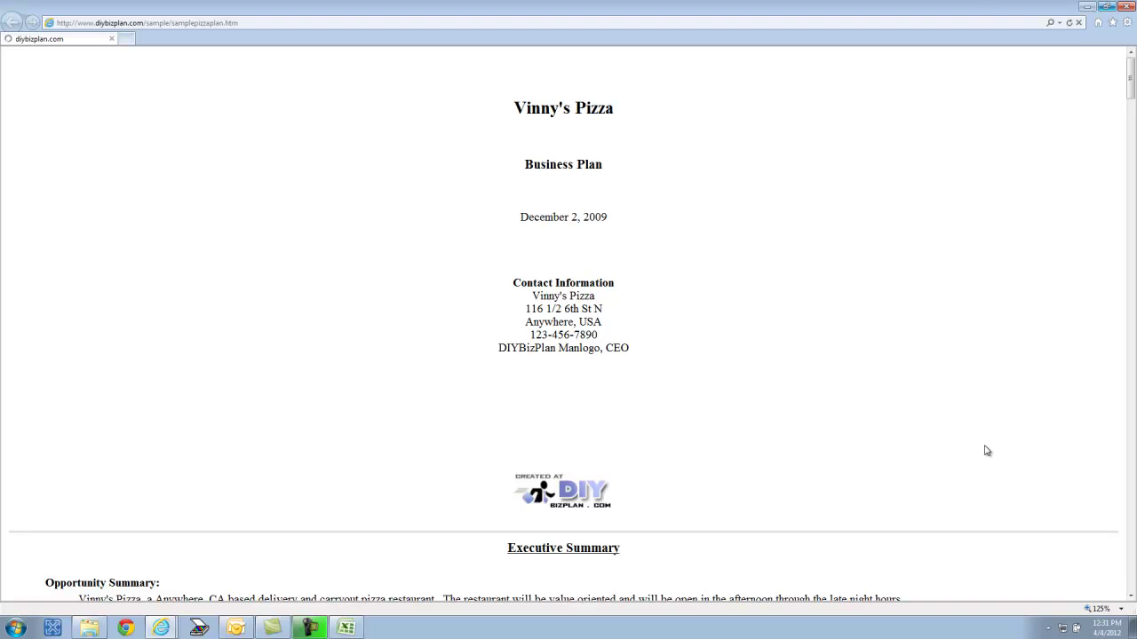
scroll(986, 451, "down", 5)
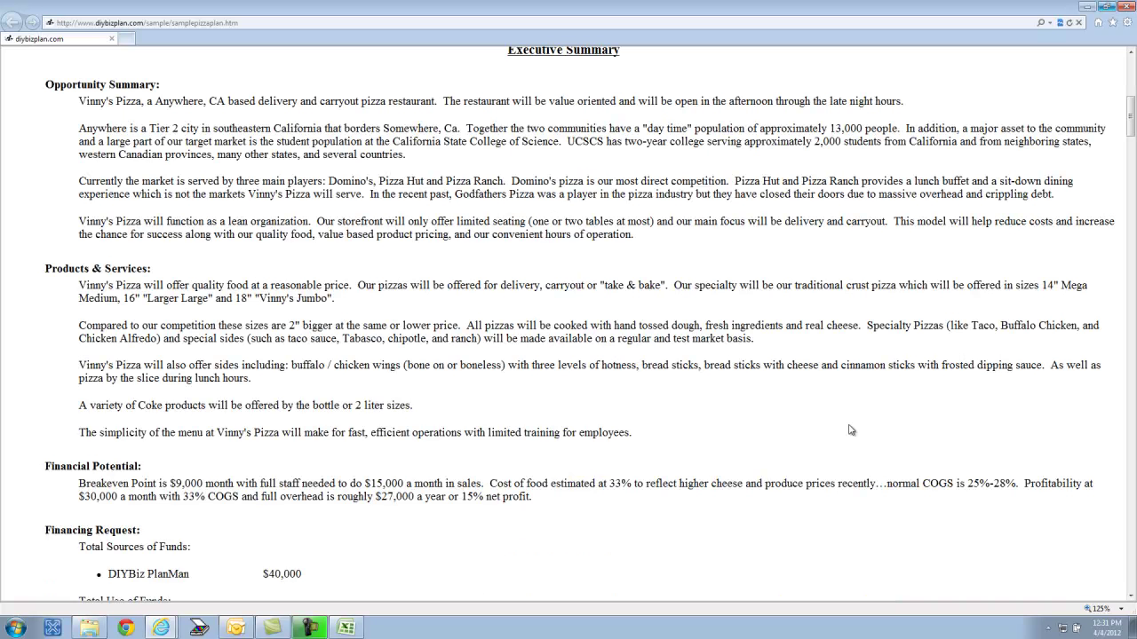
scroll(390, 341, "down", 8)
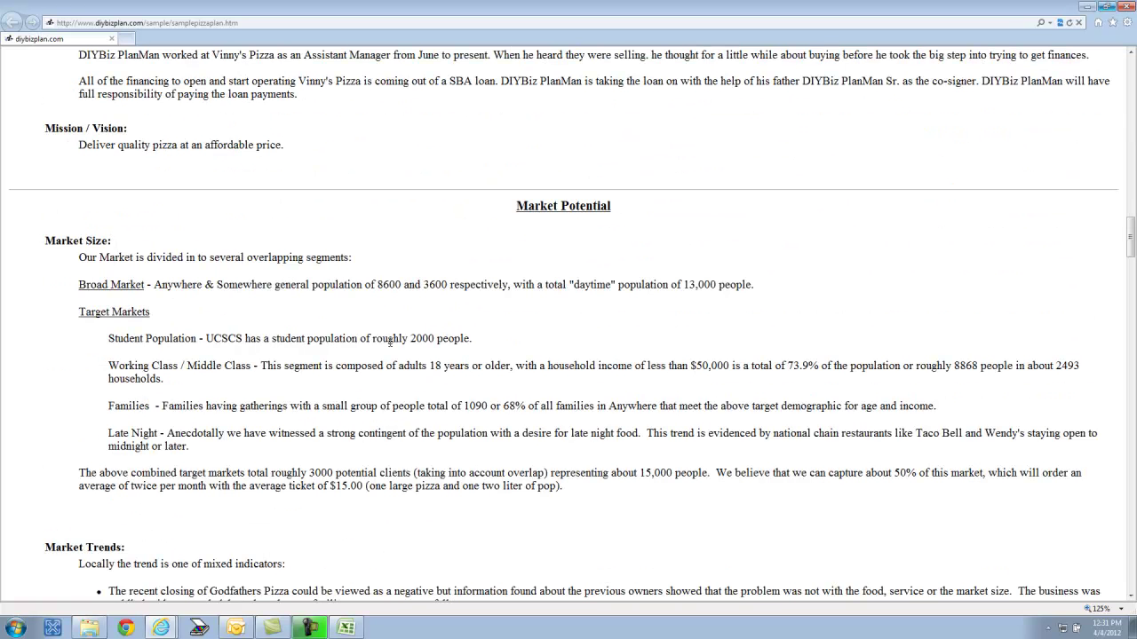
scroll(390, 341, "down", 1)
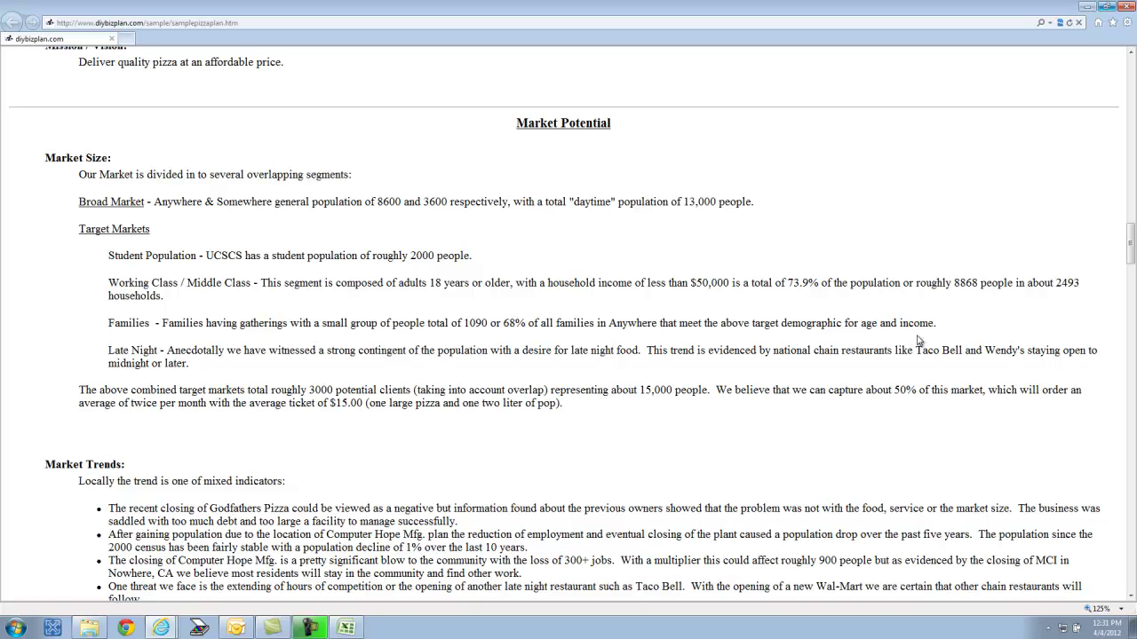
- Back in the workbook, enter 3000 as the Minor Equipment amount in cell I12
left_click(348, 631)
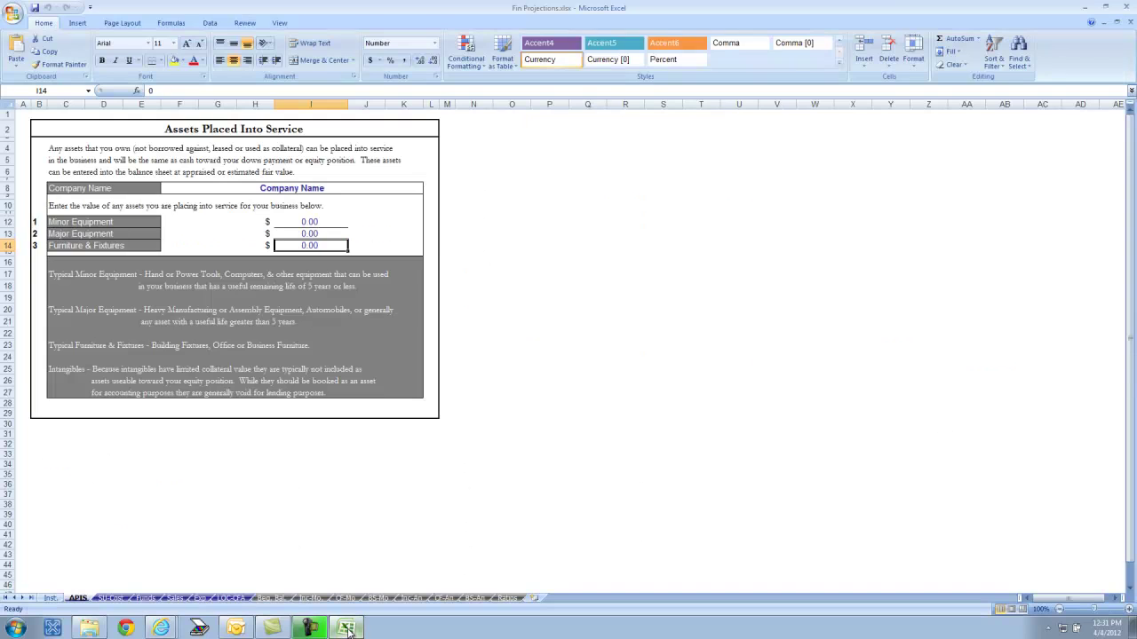
key("Up")
key("Up")
scroll(657, 263, "up", 2, "ctrl")
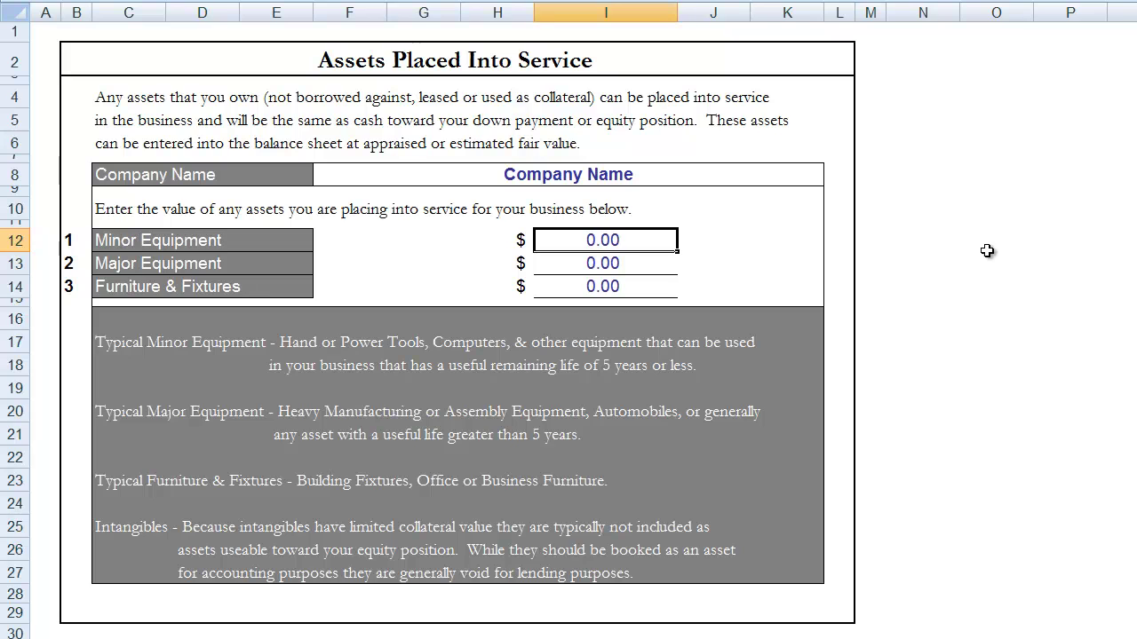
type("3000")
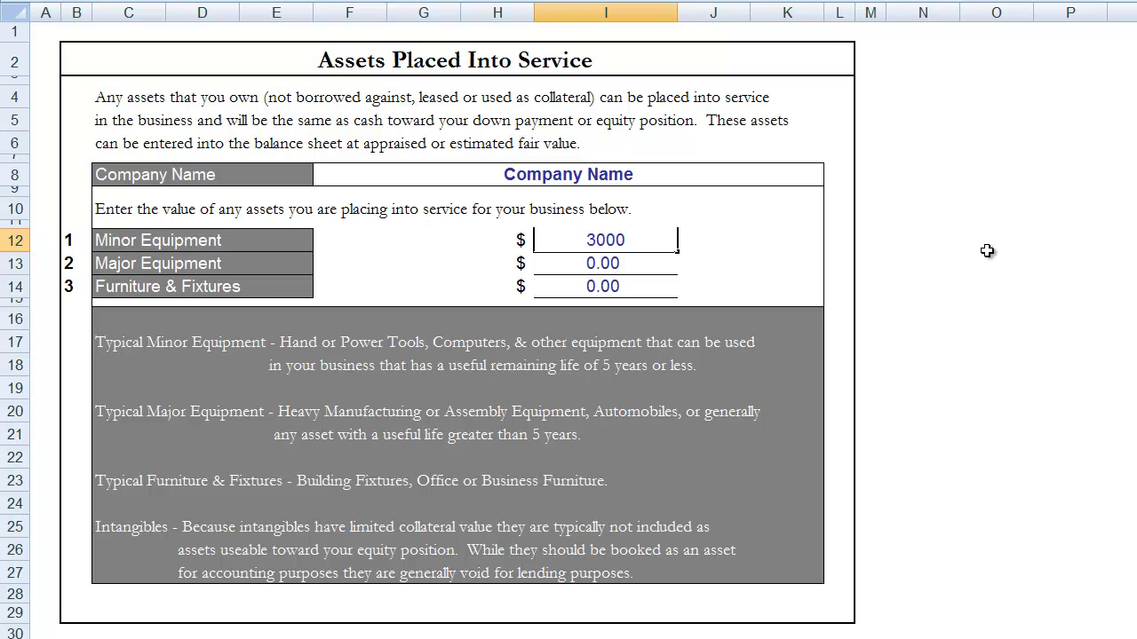
key("Return")
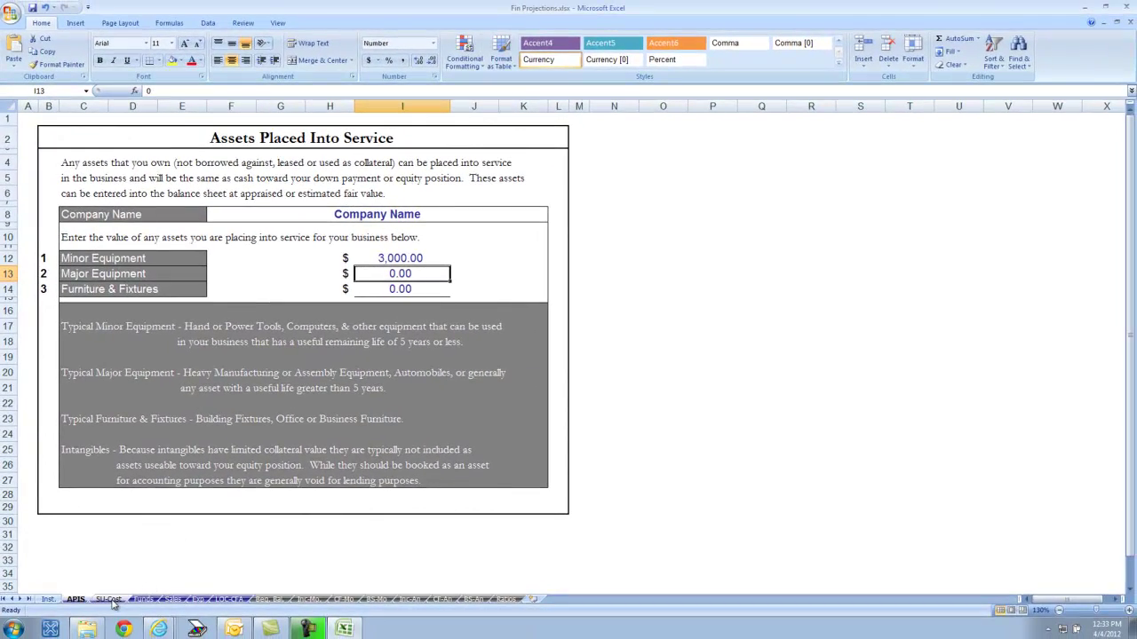
- Switch to the SU-Cost sheet and step through the Land, Building and Working Capital cells
left_click(111, 601)
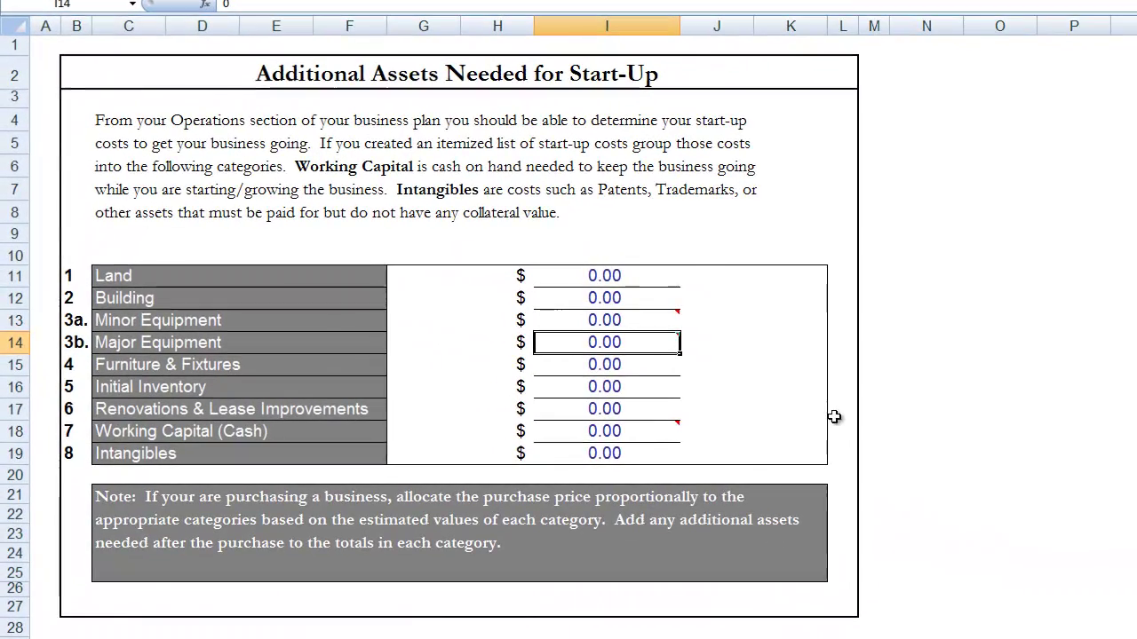
left_click(608, 279)
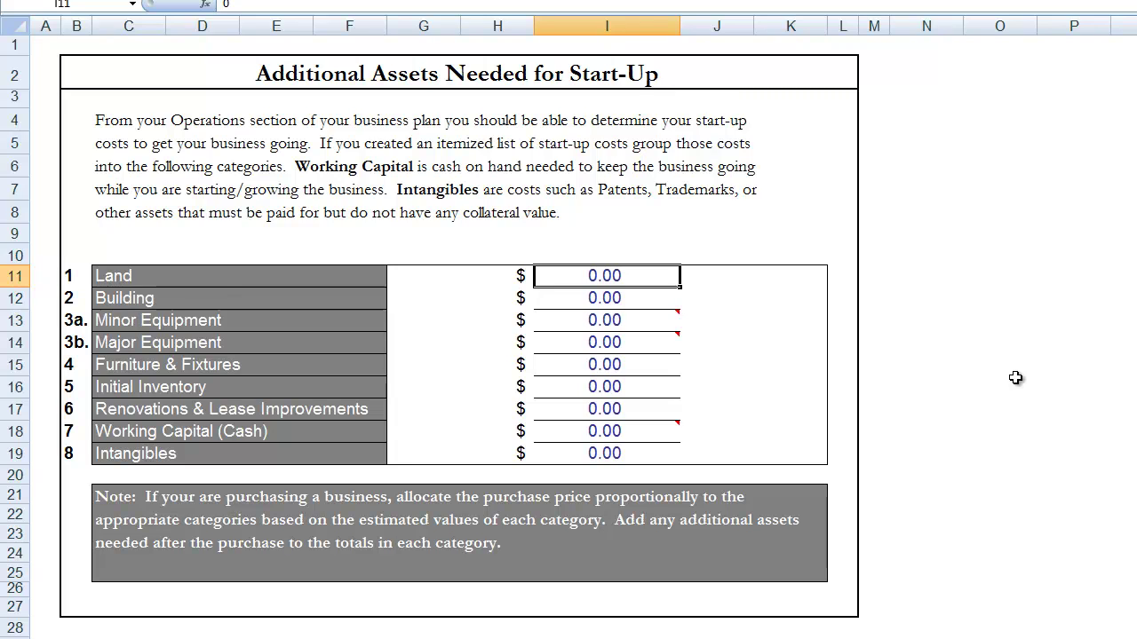
key("Return")
key("Up")
key("Return")
key("Return")
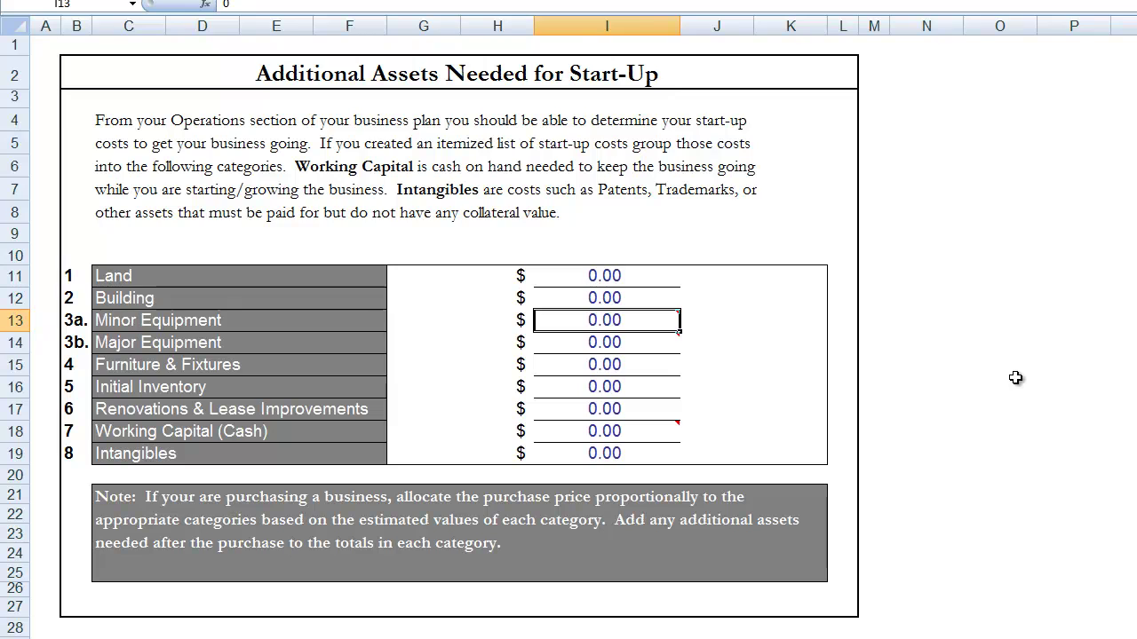
key("Return")
key("Return")
key("Return")
key("Return")
key("Return")
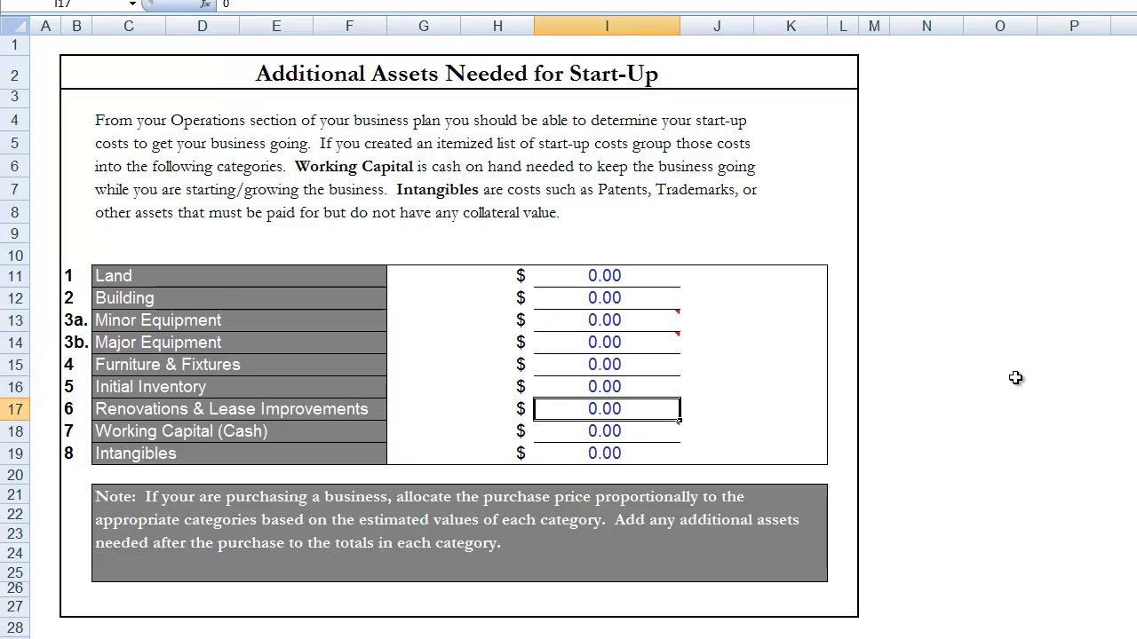
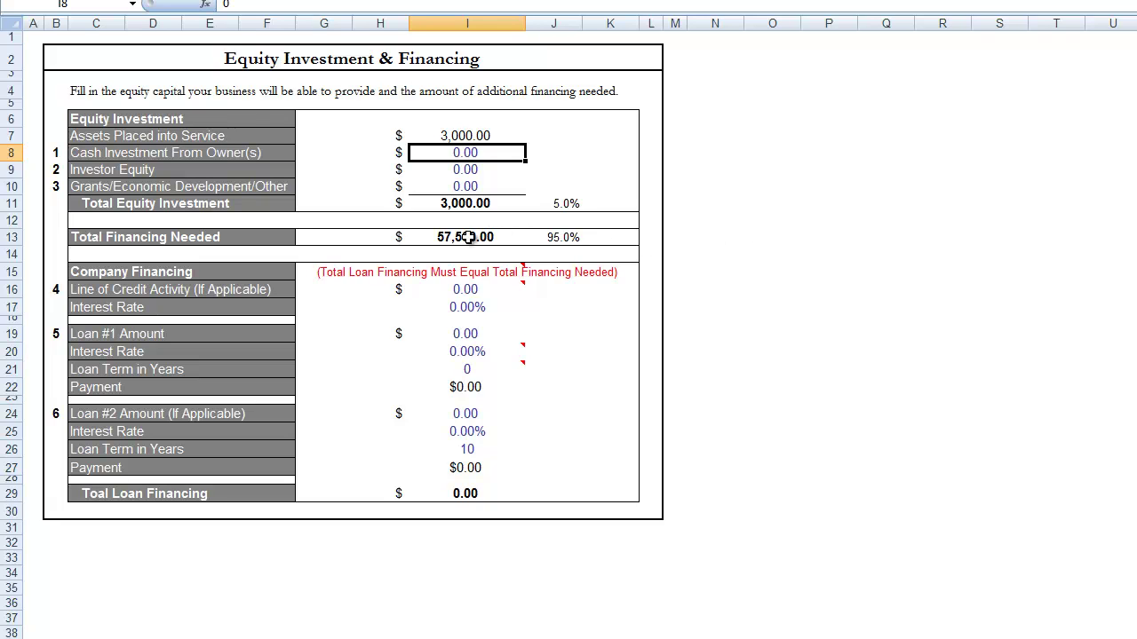
- Enter 8,000 as Investor Equity in I9 and 5,000 as owner Cash Investment in I8
key("Return")
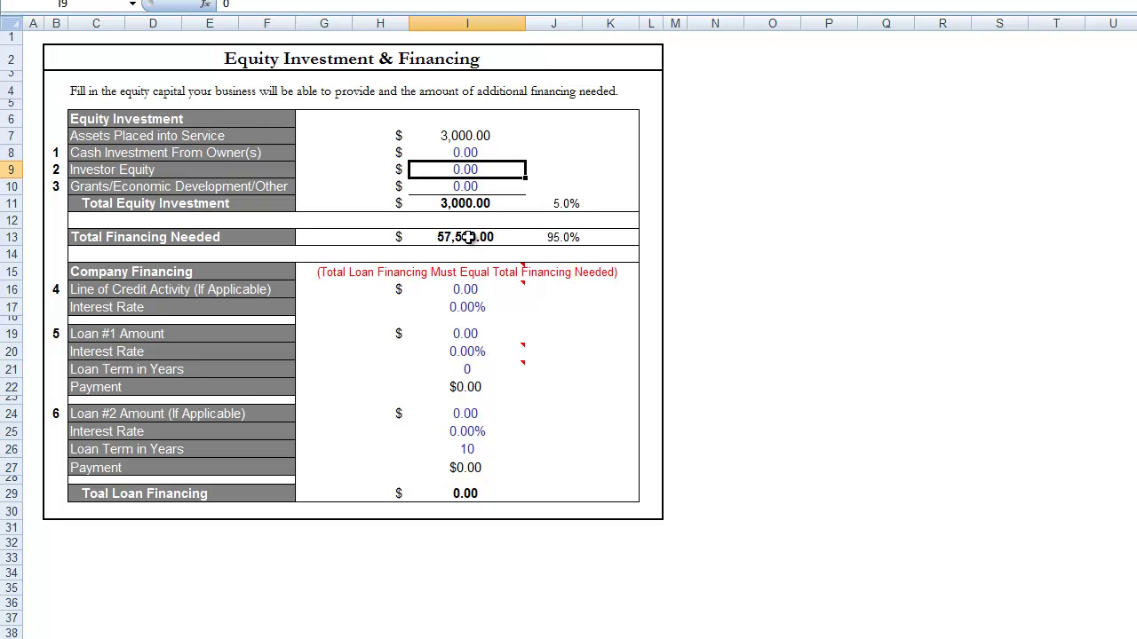
key("Up")
key("Return")
type("8000")
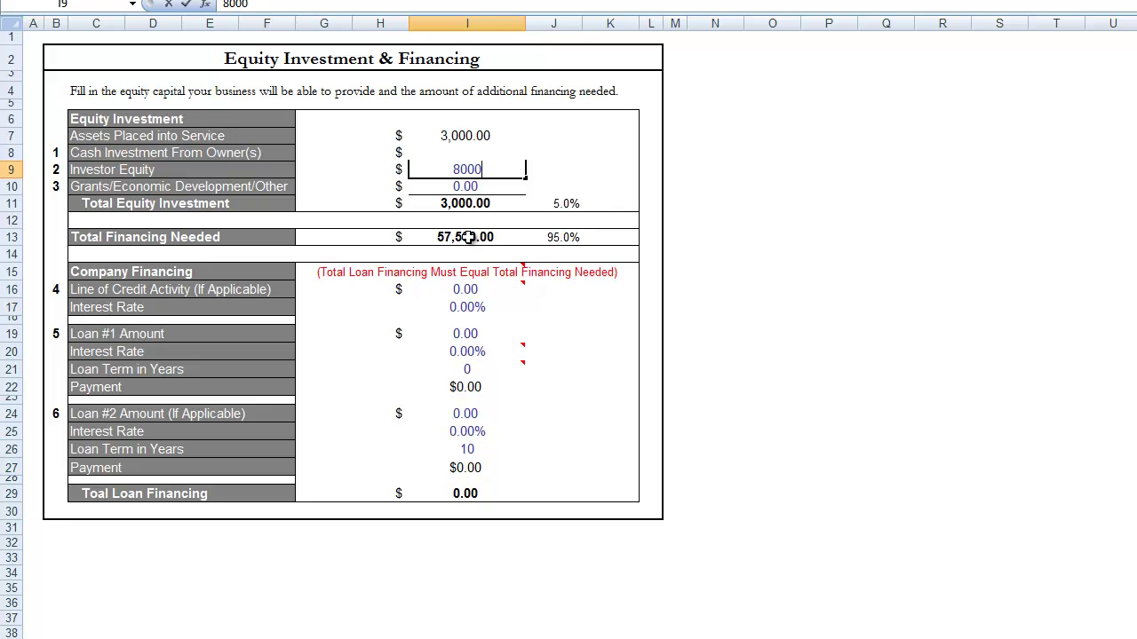
key("Return")
key("Up")
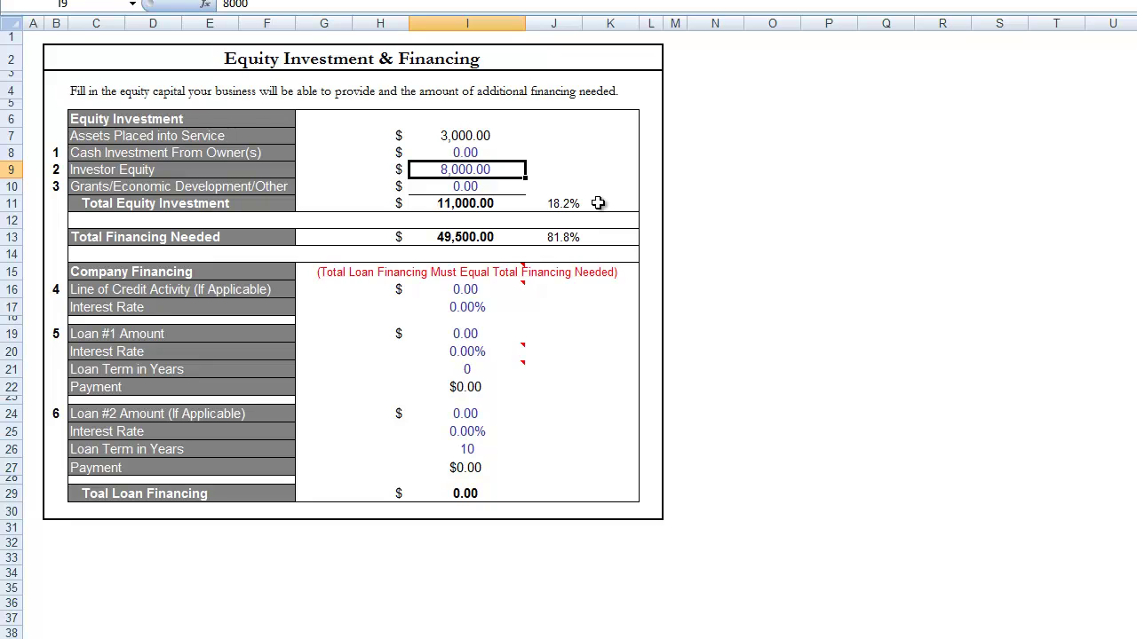
key("Up")
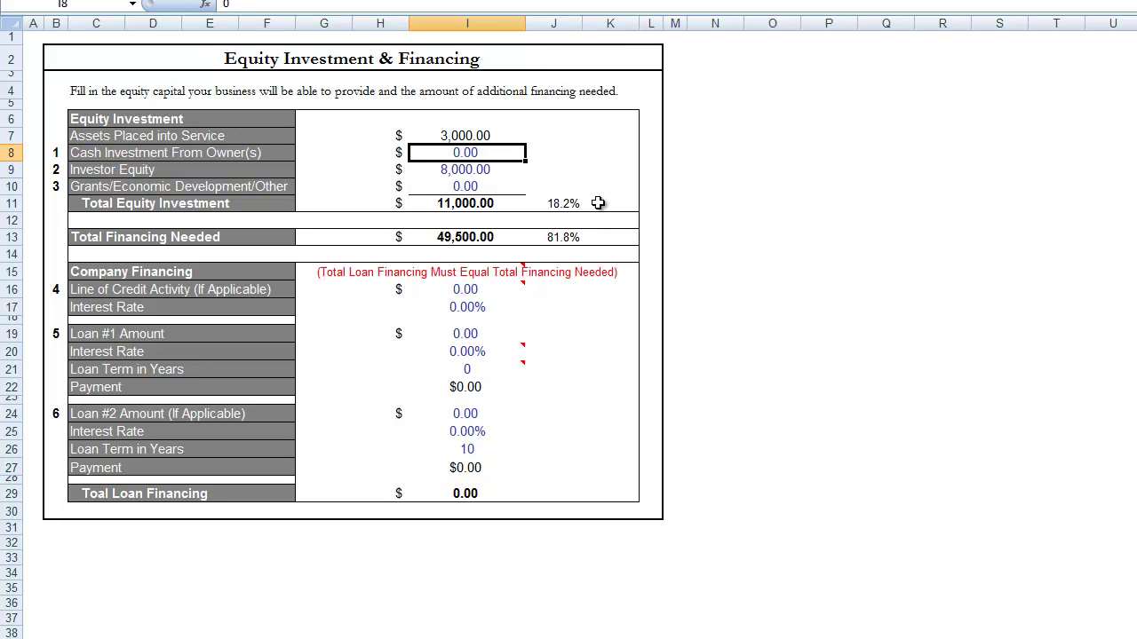
type("5,00")
type("0")
key("Return")
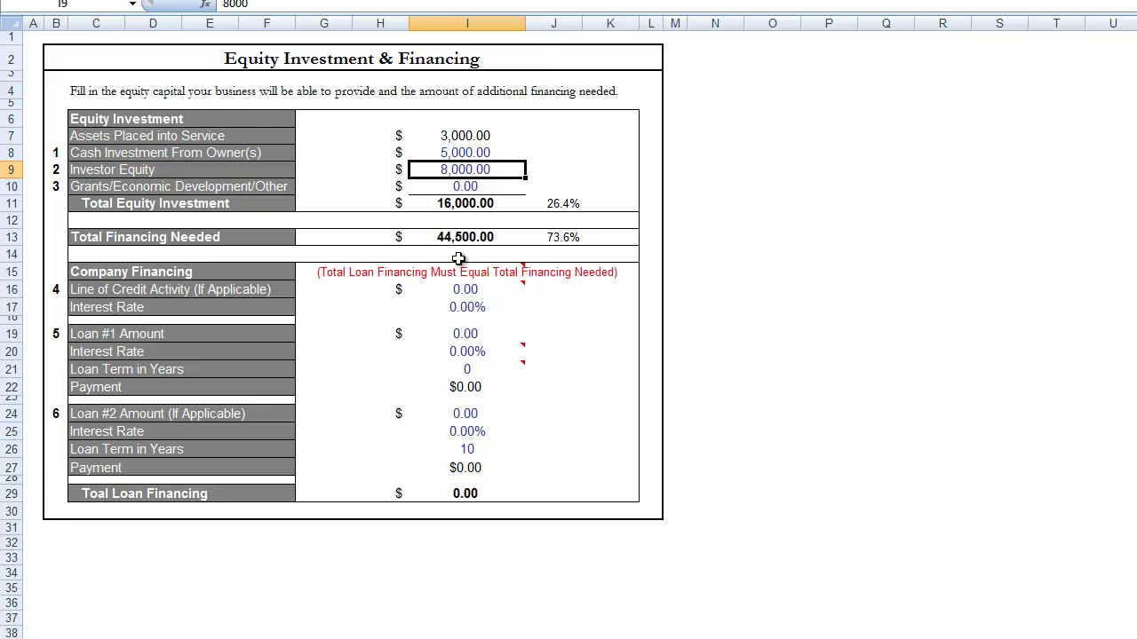
- Set the Loan #1 amount in I19 to 44,500
left_click(459, 334)
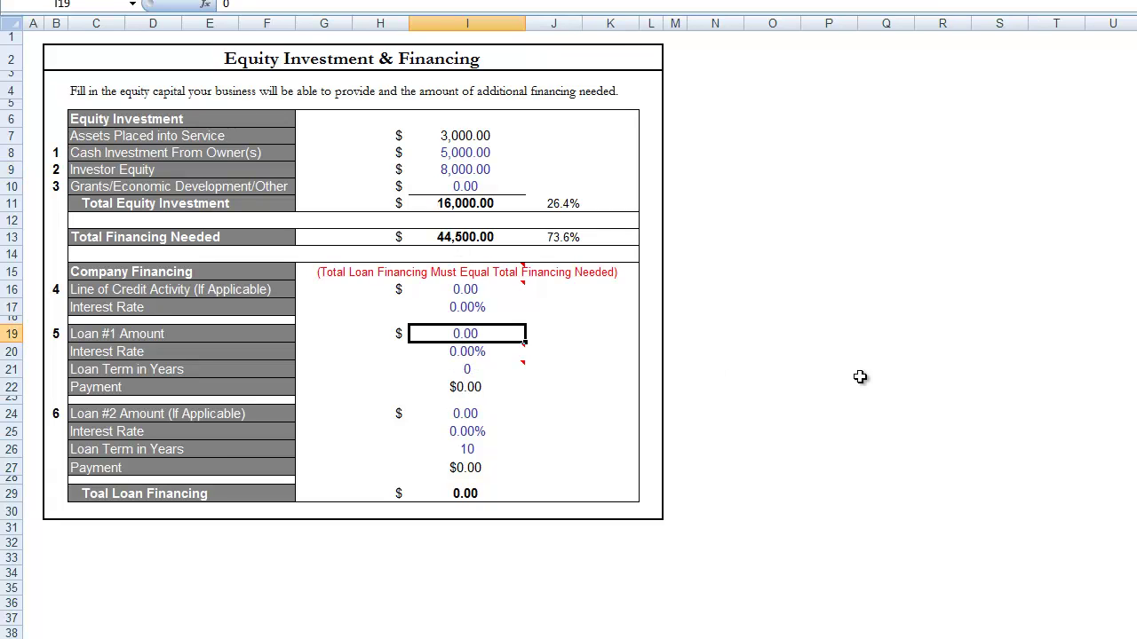
type("44500")
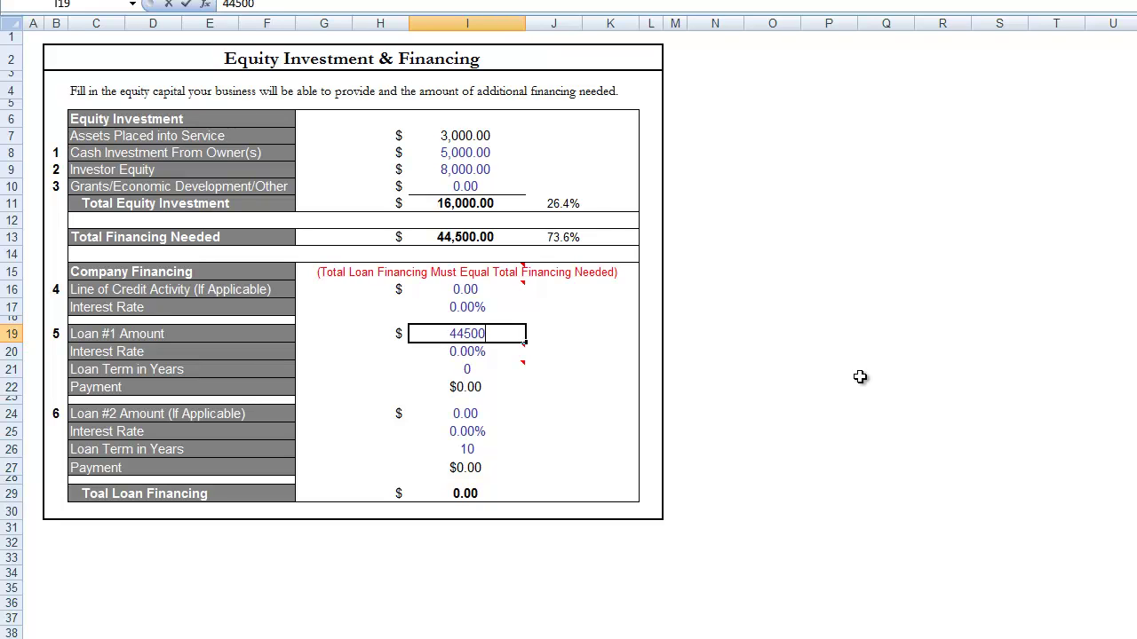
key("Return")
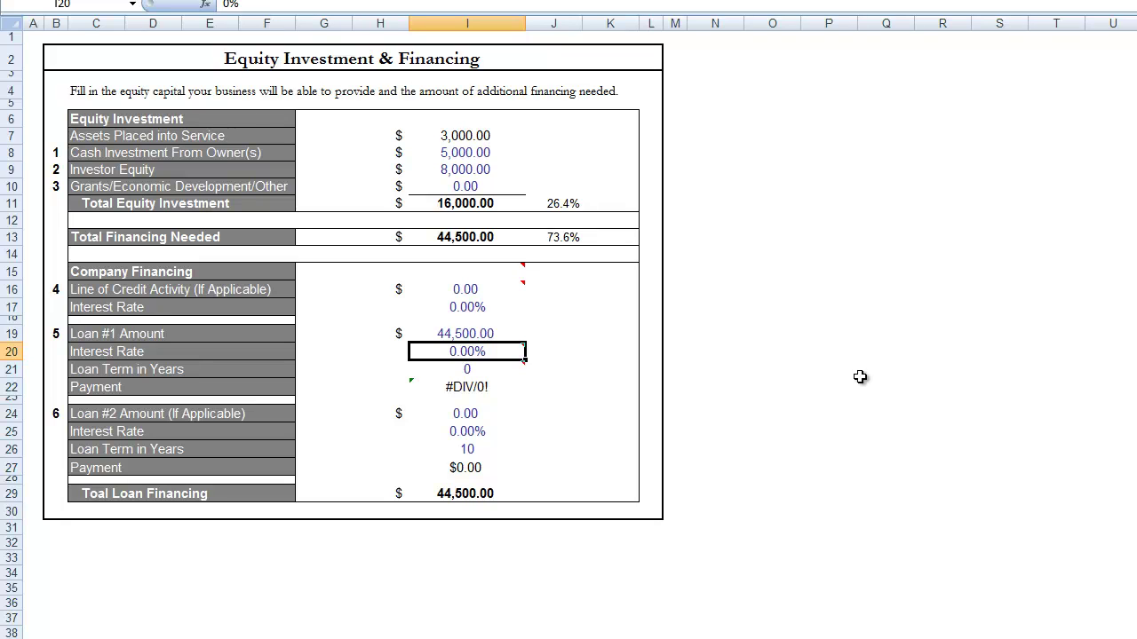
key("Up")
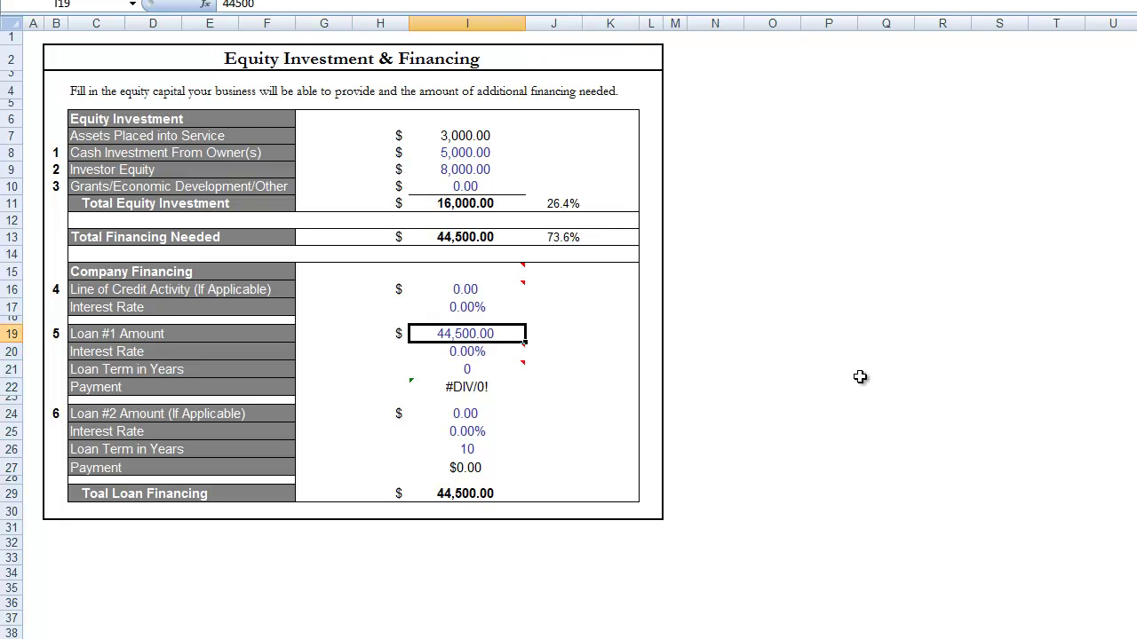
type("0")
key("Return")
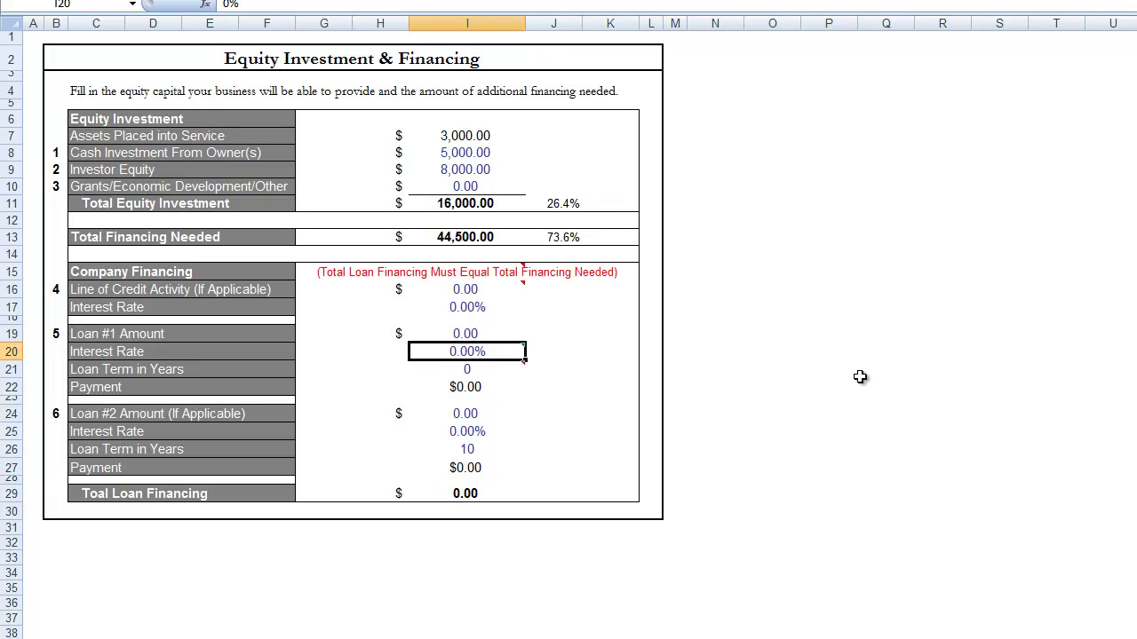
key("Up")
type("4455")
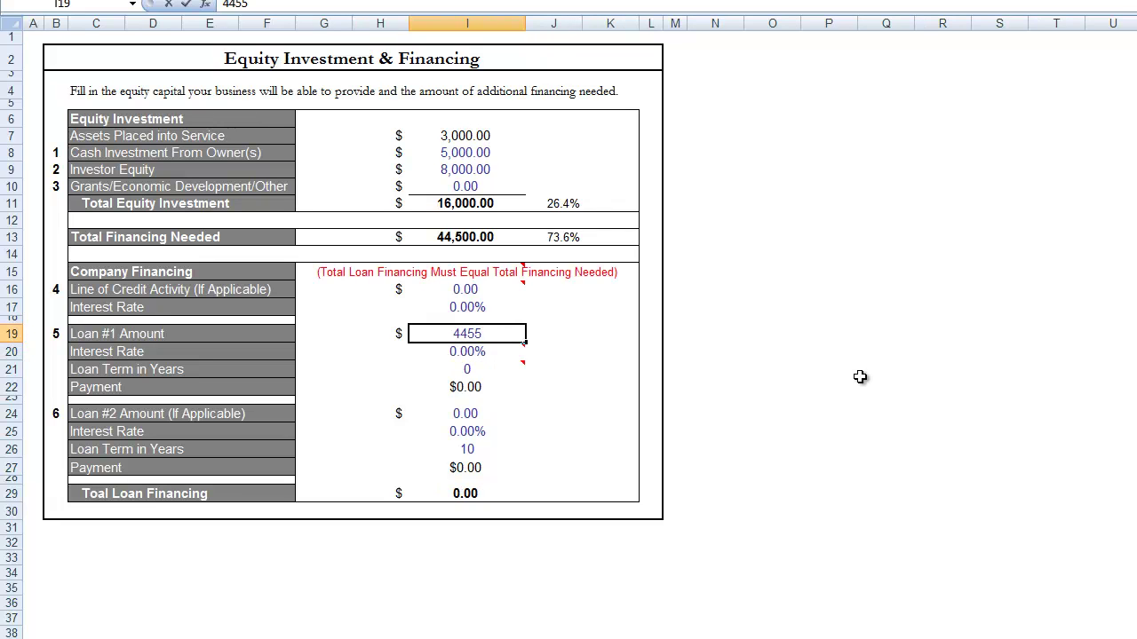
key("BackSpace")
type("00")
key("Return")
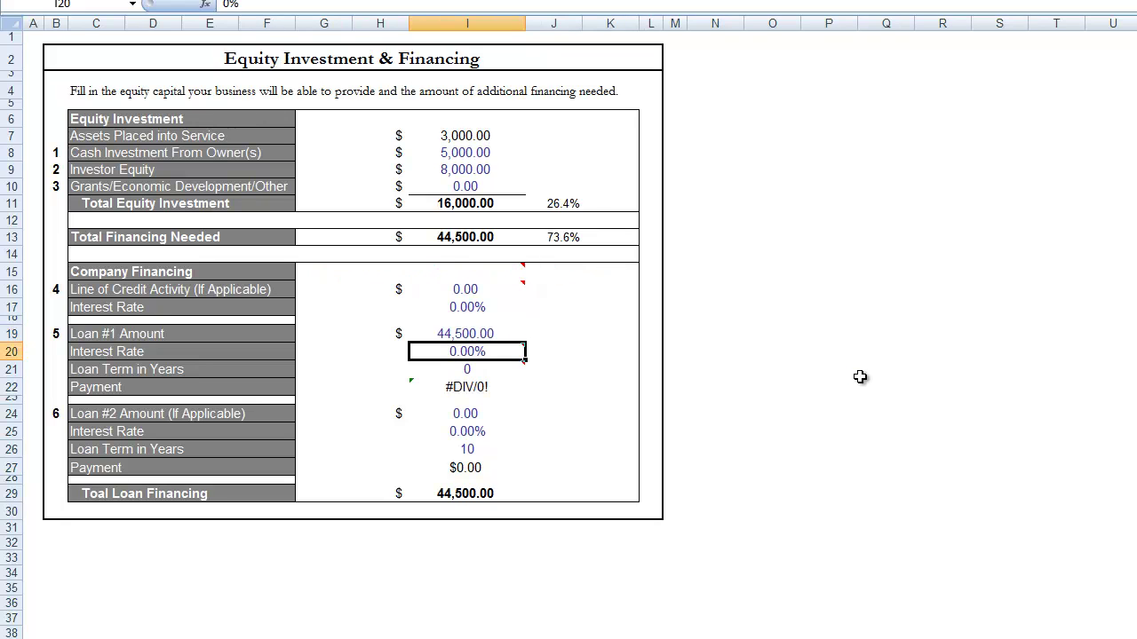
- Give Loan #1 a 6% interest rate and a 5-year term
mouse_move(478, 350)
type("6")
key("Return")
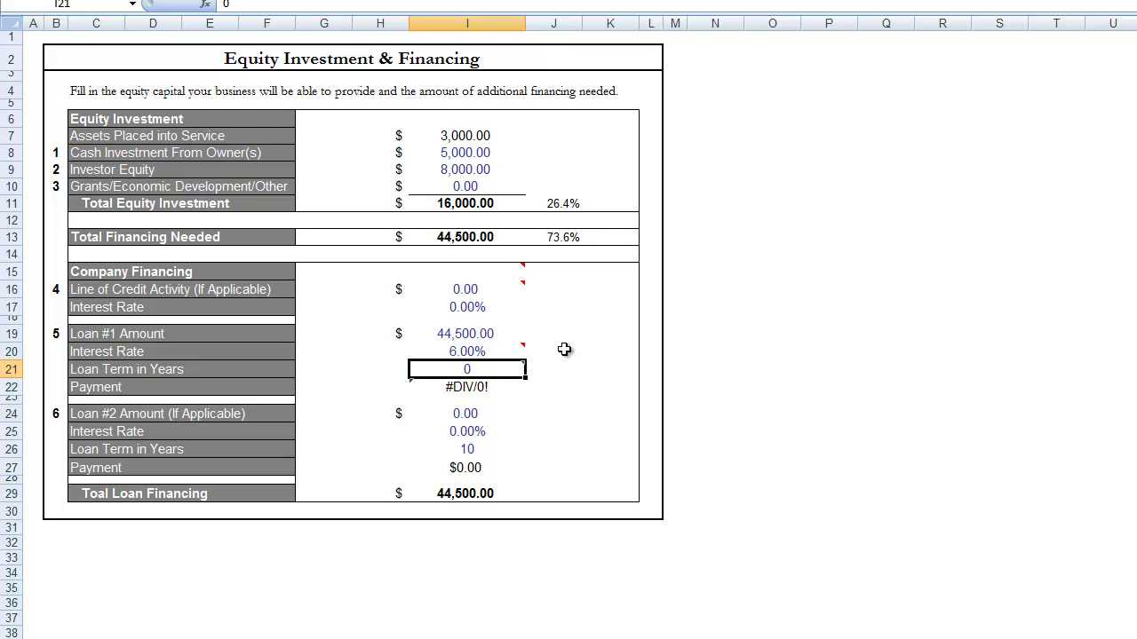
key("Up")
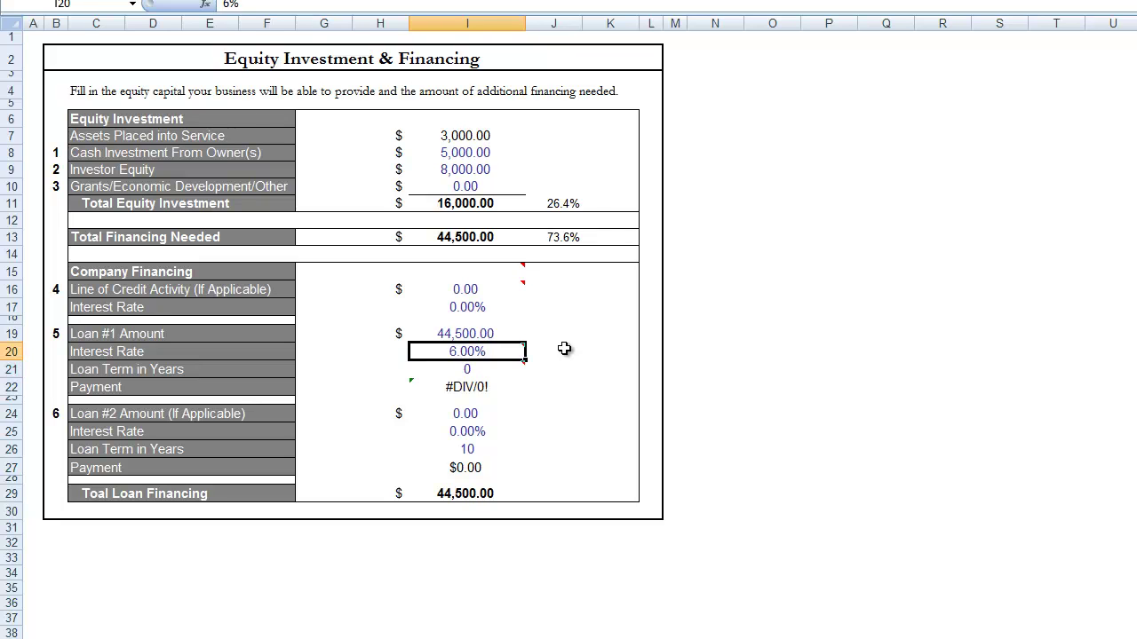
key("Down")
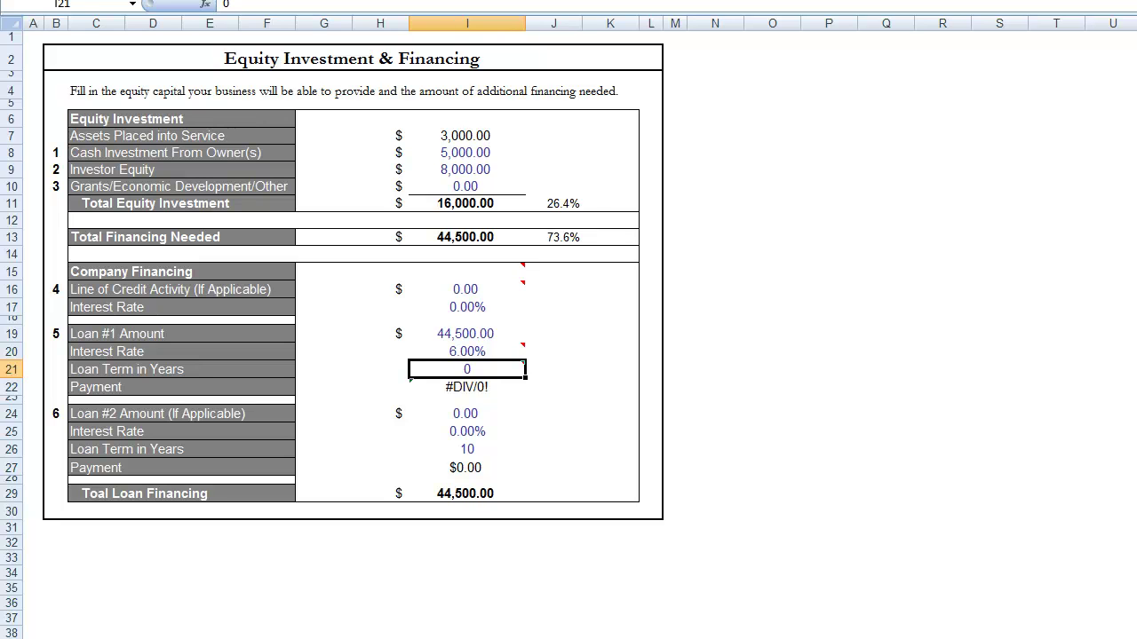
type("5")
key("Return")
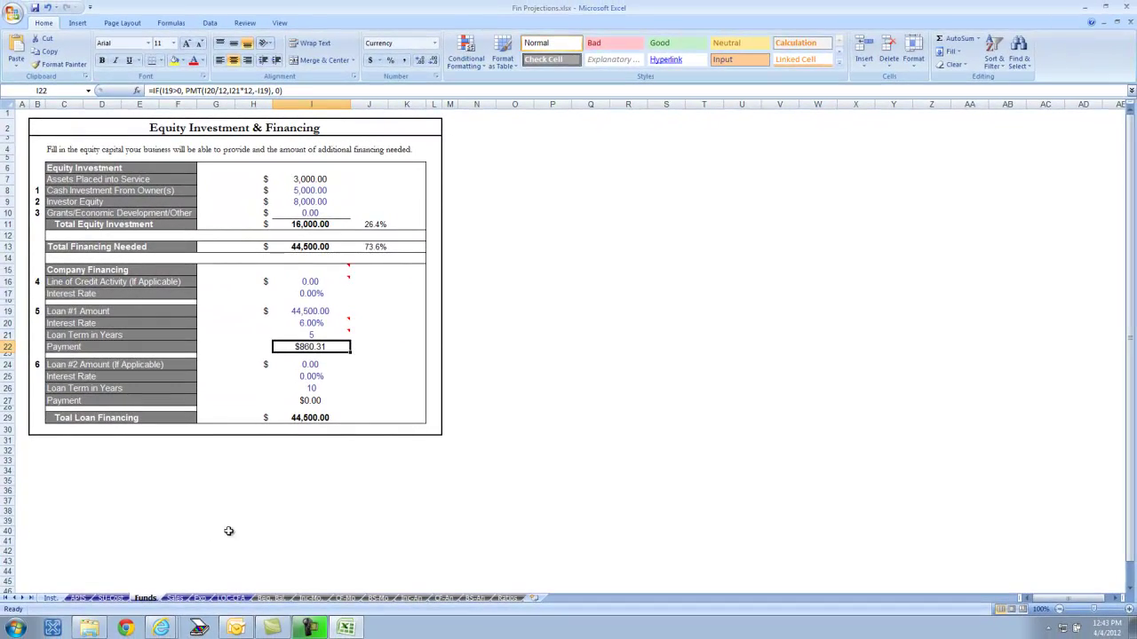
- On the Sales sheet, name revenue source B6 'Food' and B7 'Beverages'
left_click(175, 599)
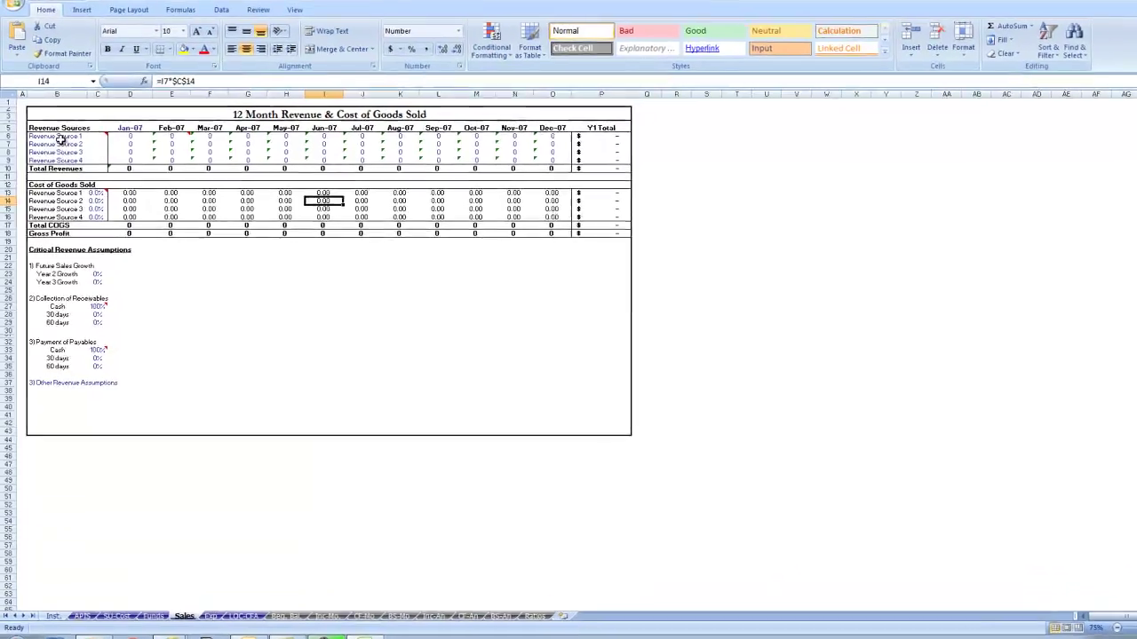
left_click(59, 137)
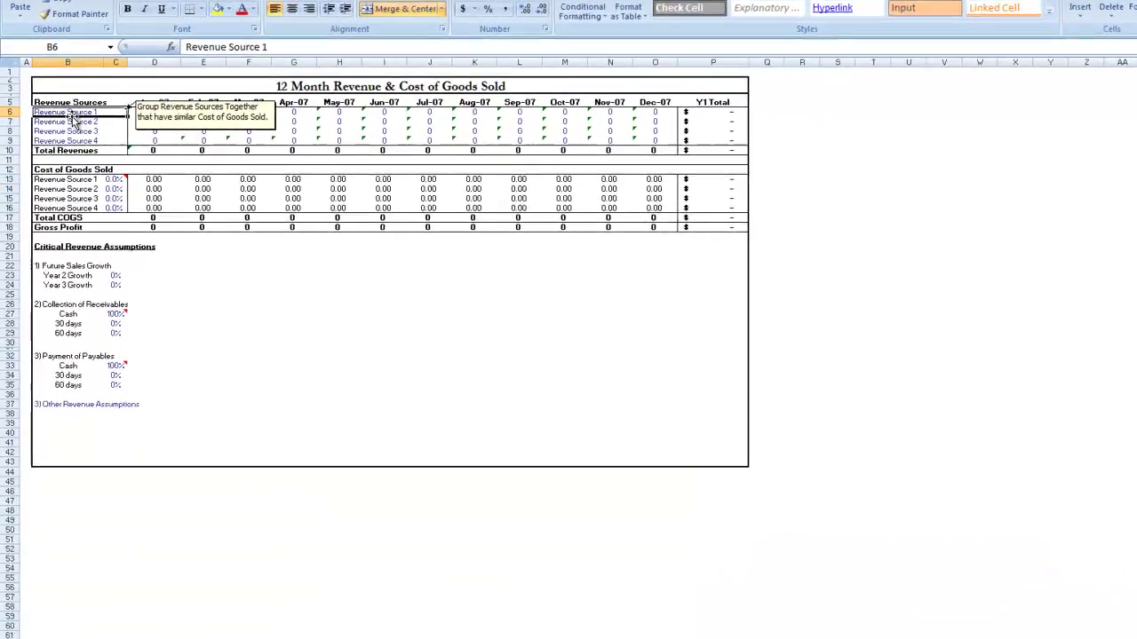
type("Food")
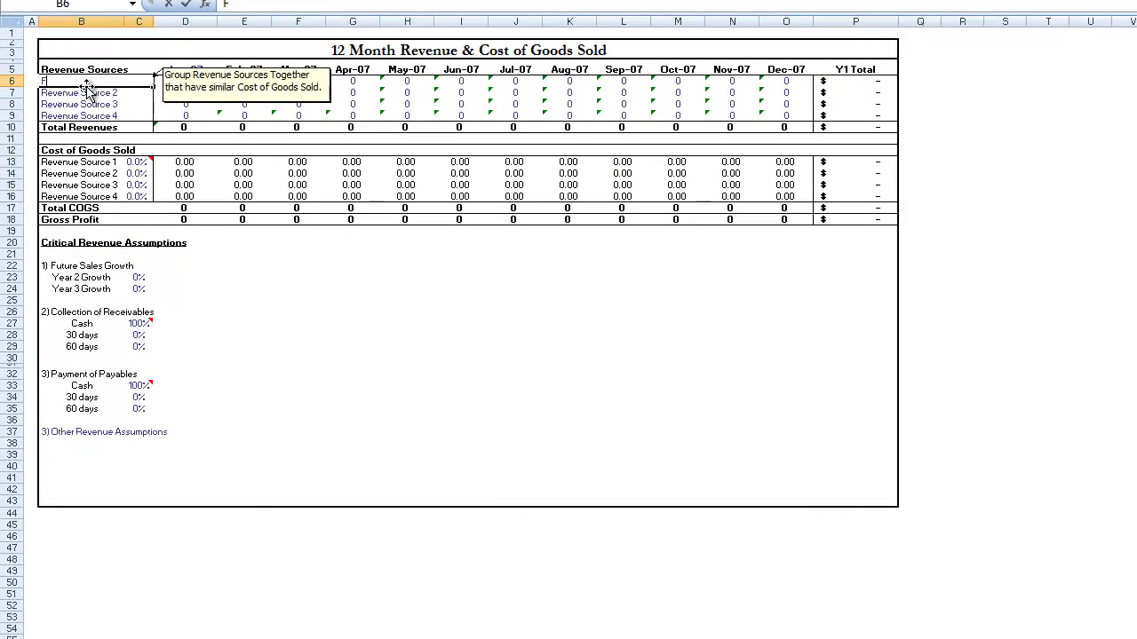
key("Return")
type("Beverages")
key("Return")
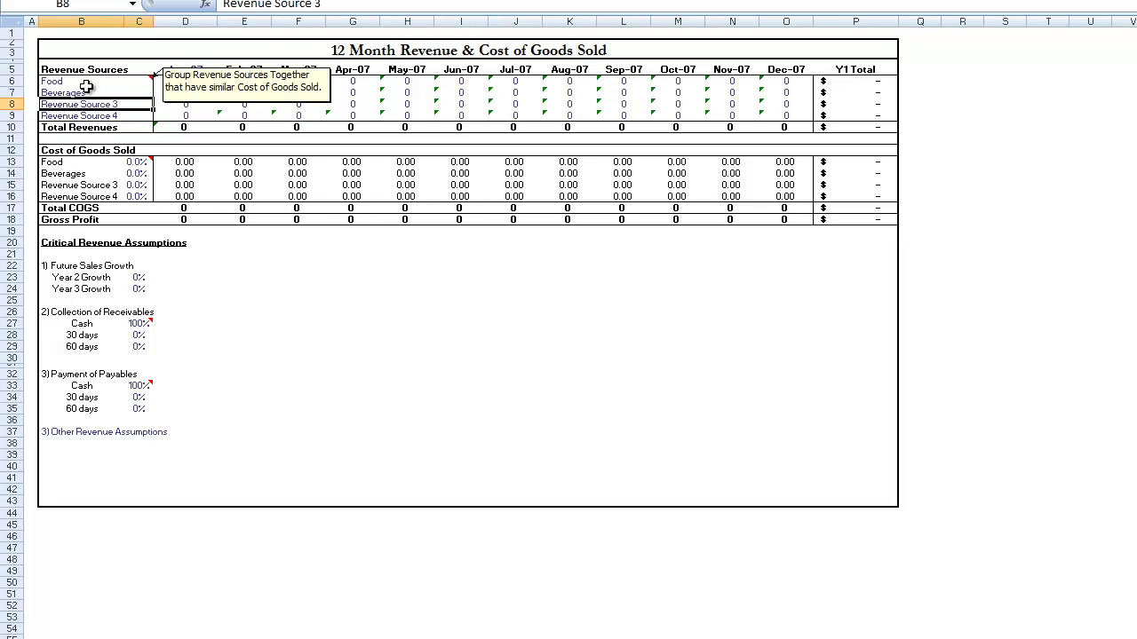
left_click(182, 83)
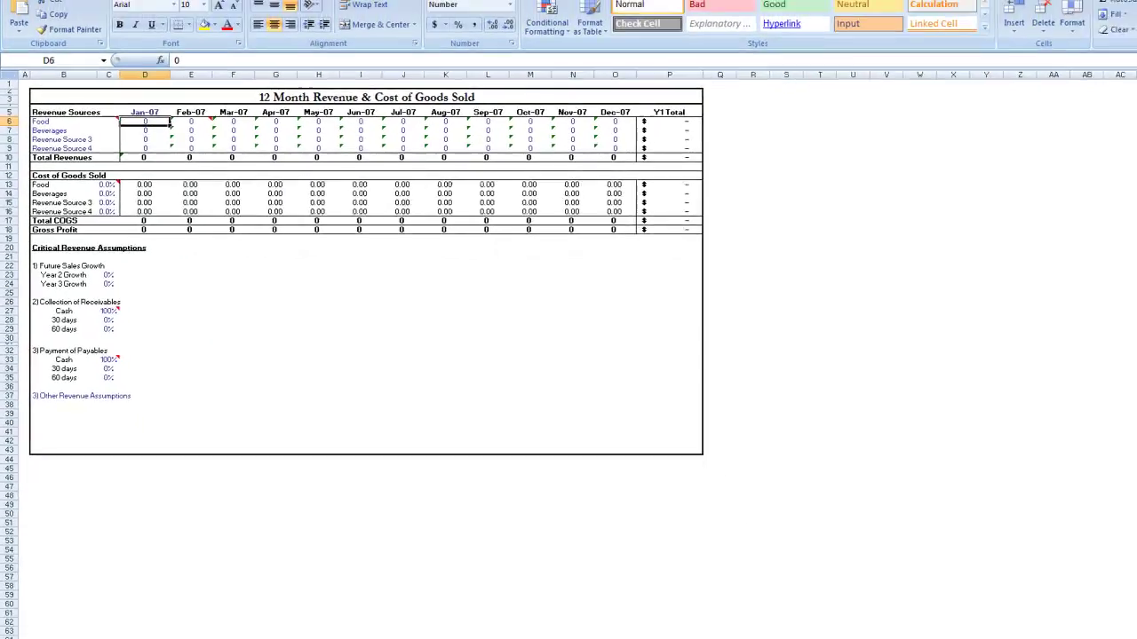
- Bring up the diybizplan sample pizza plan and scroll through Distribution, Competition and Market Share
mouse_move(161, 628)
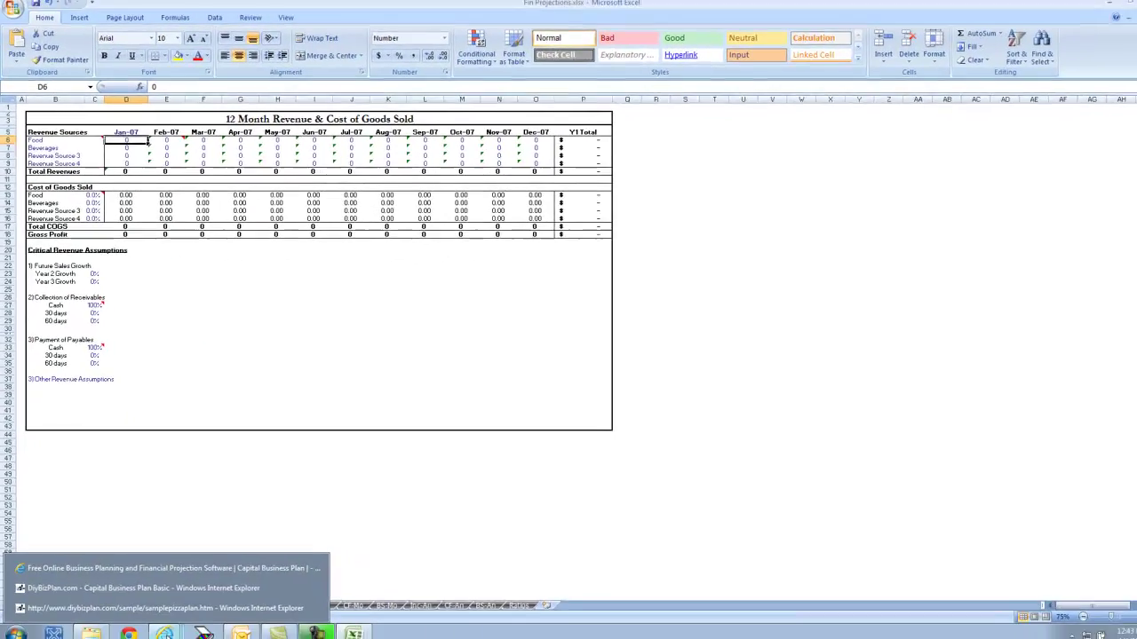
left_click(165, 607)
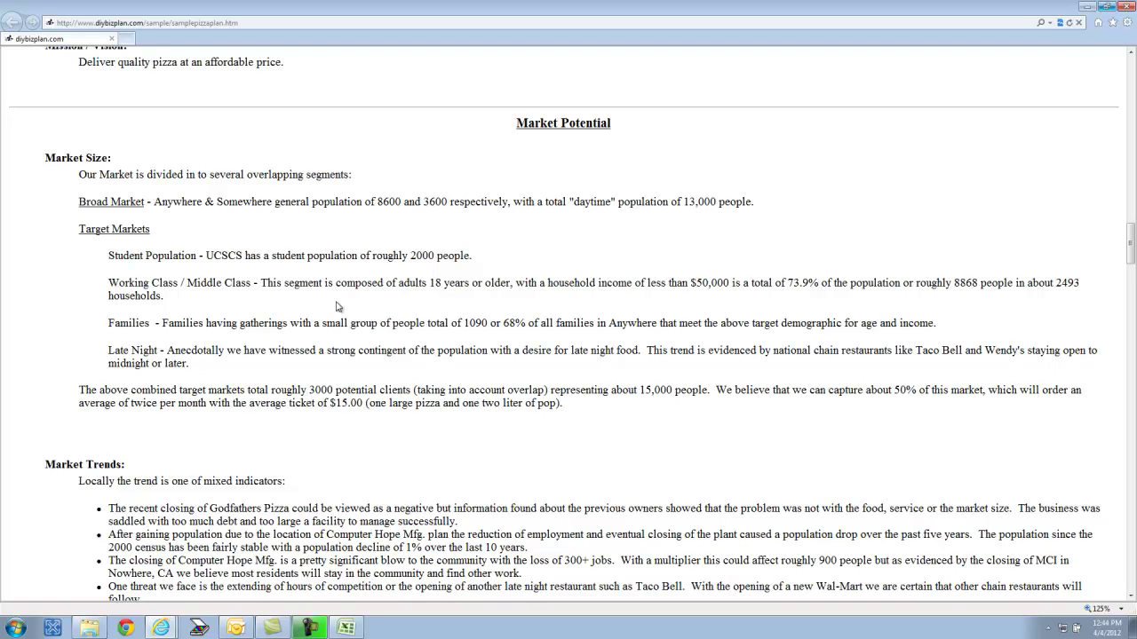
scroll(133, 346, "down", 2)
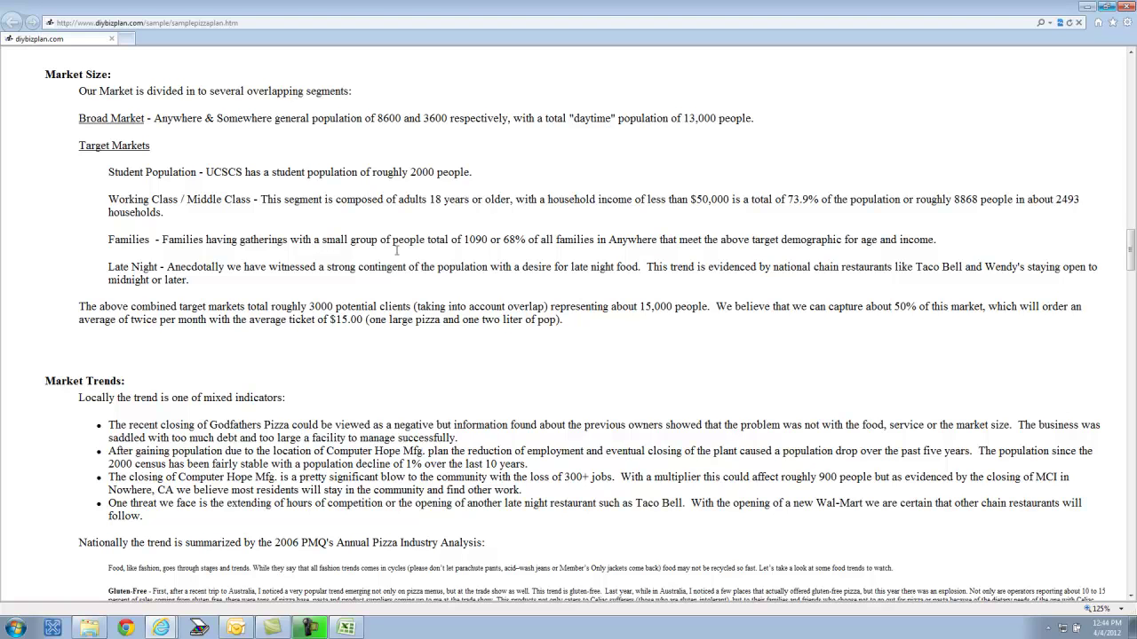
scroll(449, 292, "down", 2)
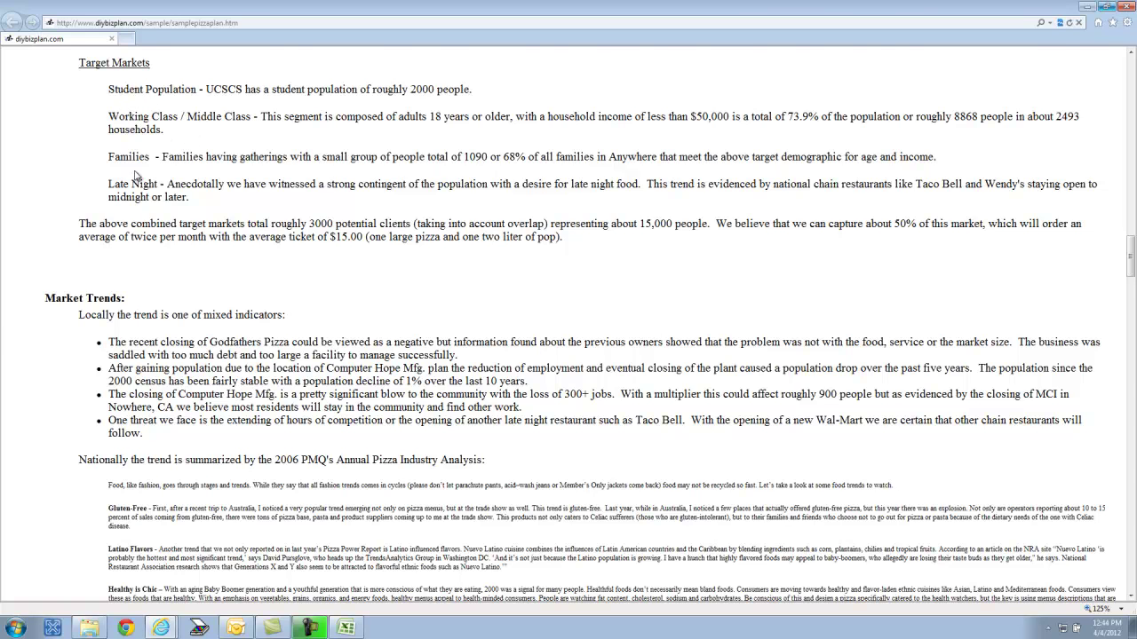
scroll(117, 264, "down", 3)
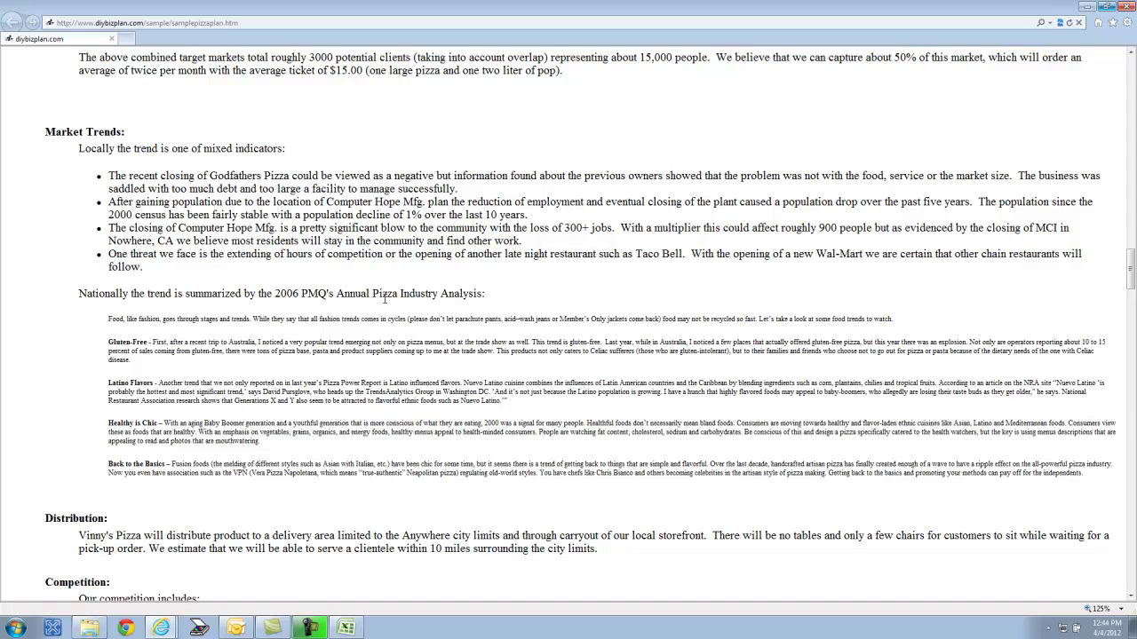
scroll(385, 299, "down", 5)
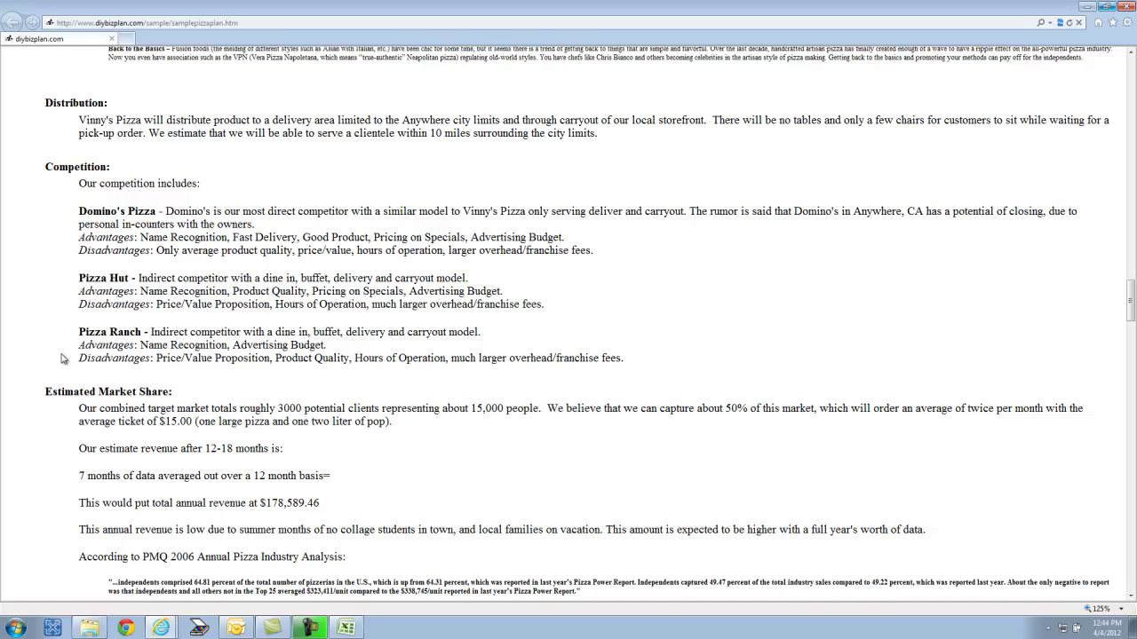
- Scroll to Estimated Market Share, comparing Vinny's $360,000 projection with PMQ's $323,411
scroll(62, 357, "down", 2)
scroll(62, 358, "down", 2)
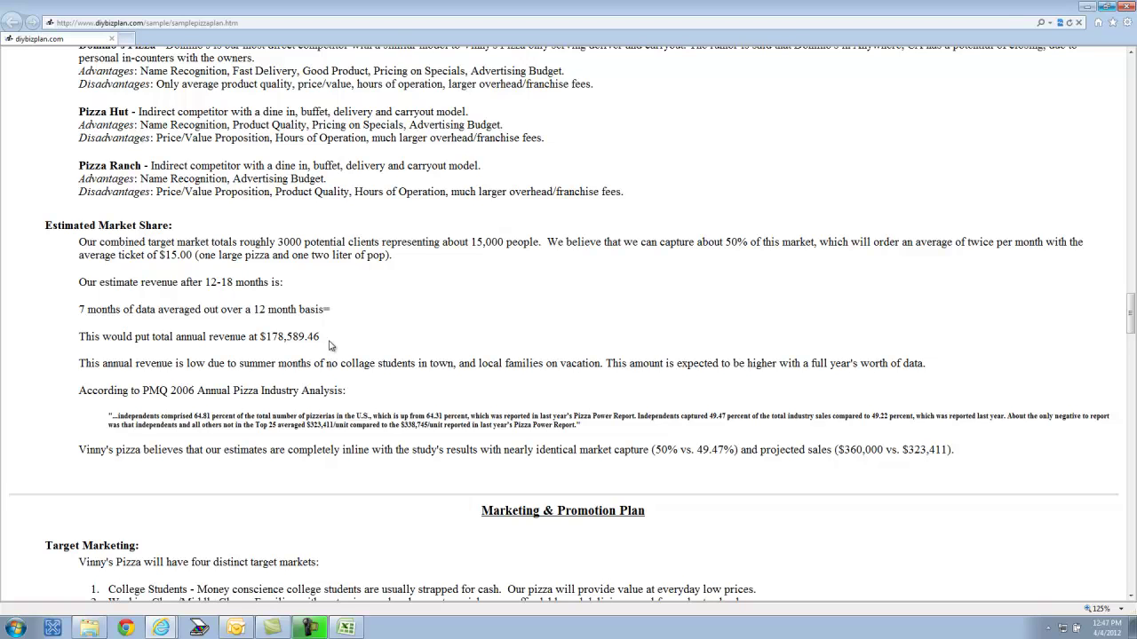
- Back in Excel, enter Food revenue of 15,000 for January and 25,000 for February
left_click(348, 629)
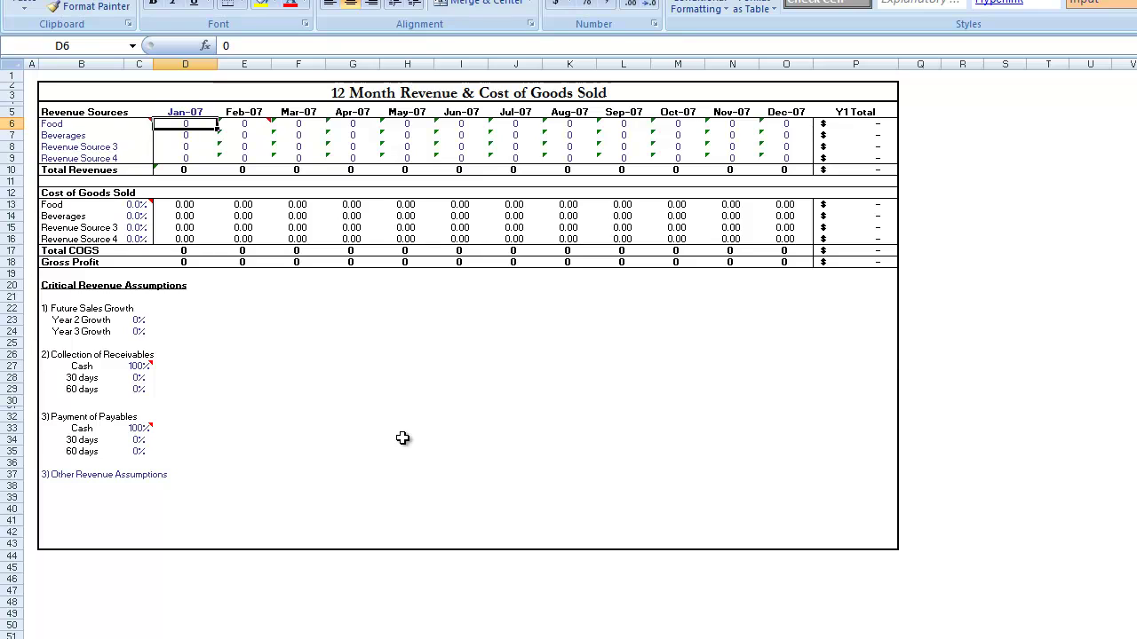
type("20,00")
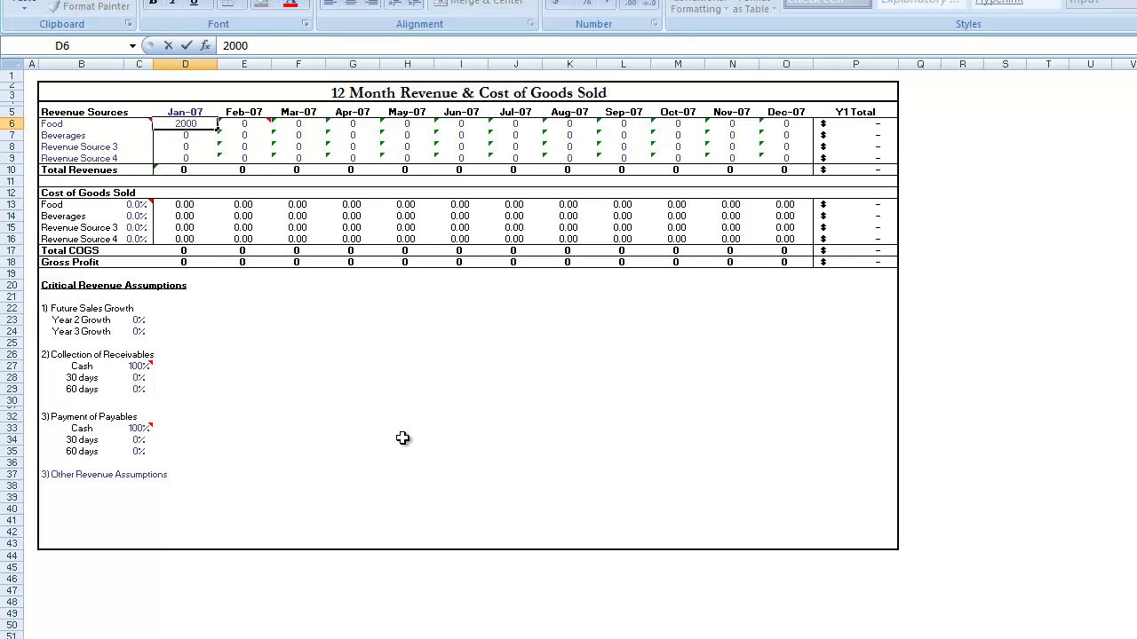
type("0")
key("Return")
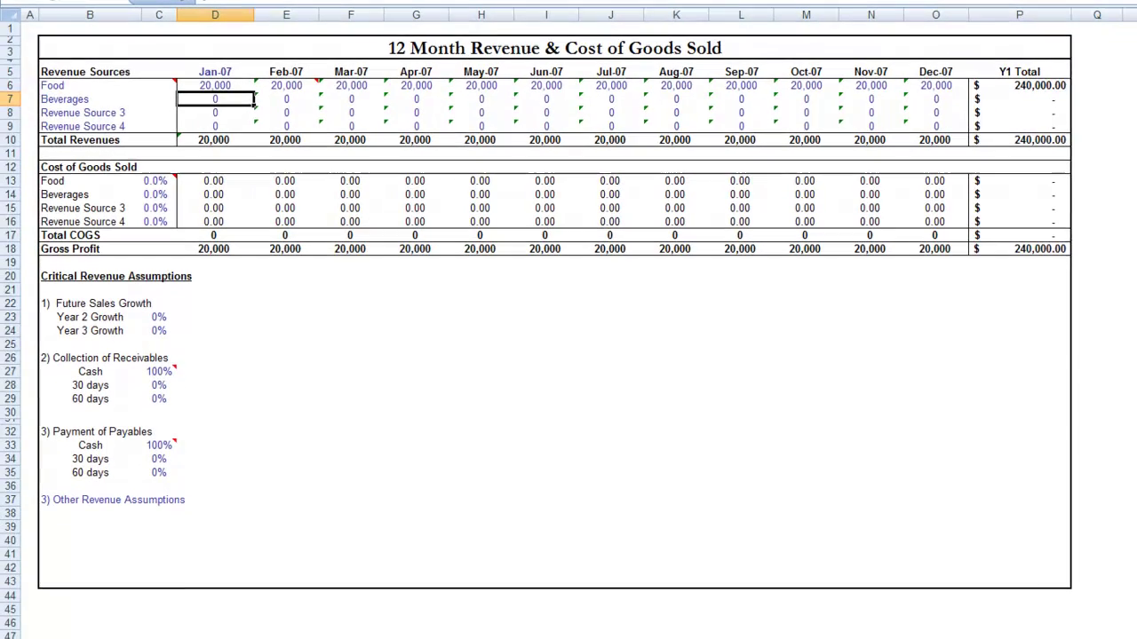
left_click(219, 84)
type("15,000")
key("Return")
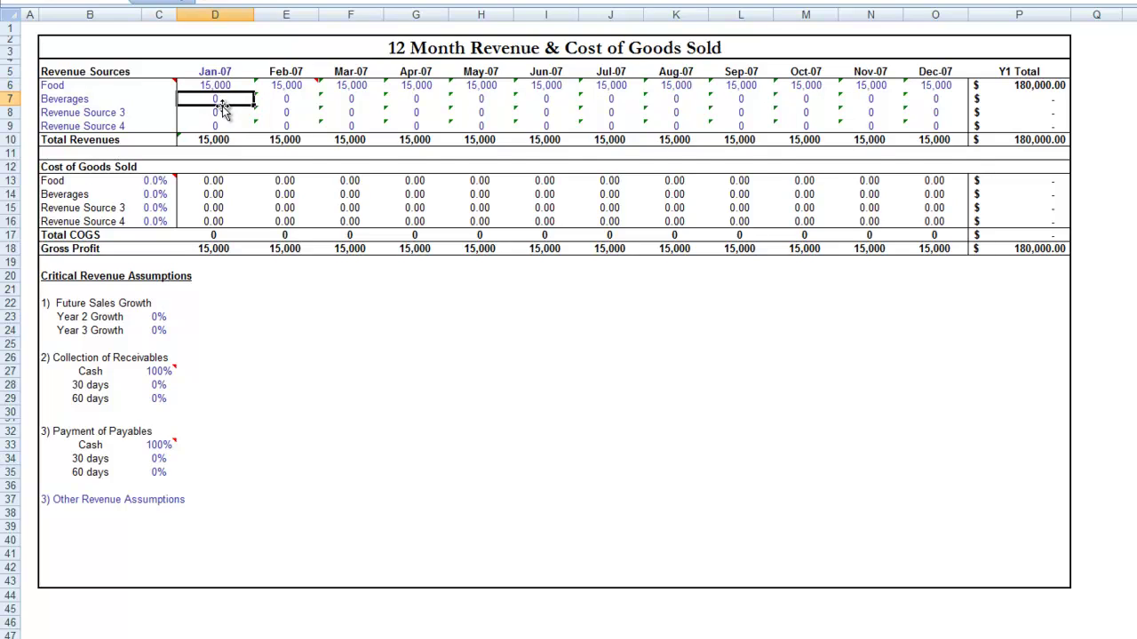
key("Up")
key("Right")
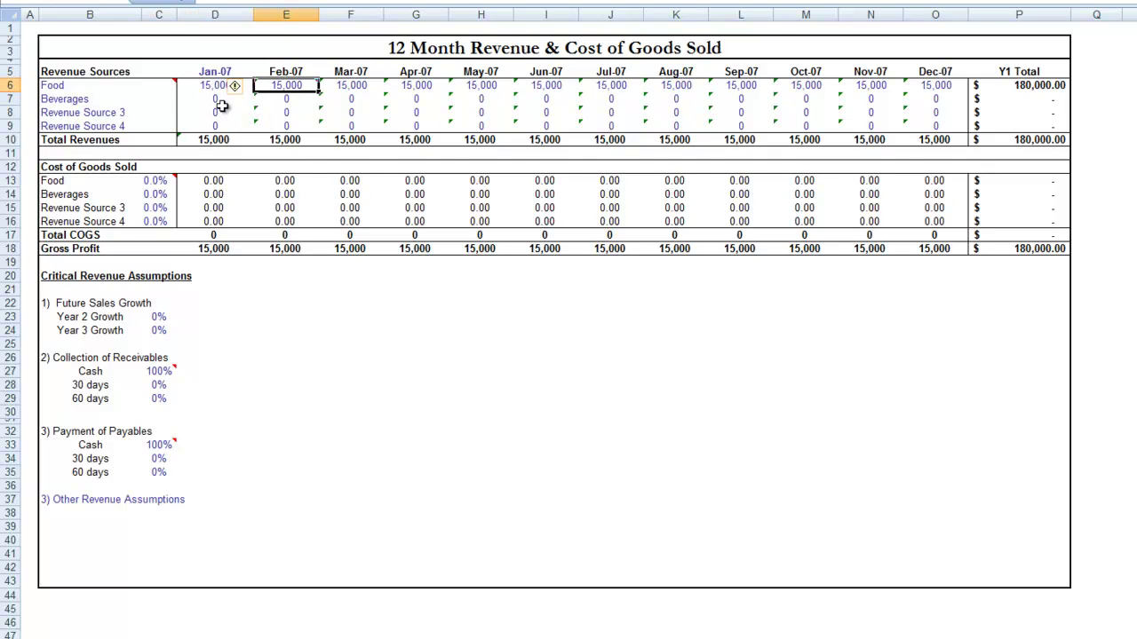
type("25,00")
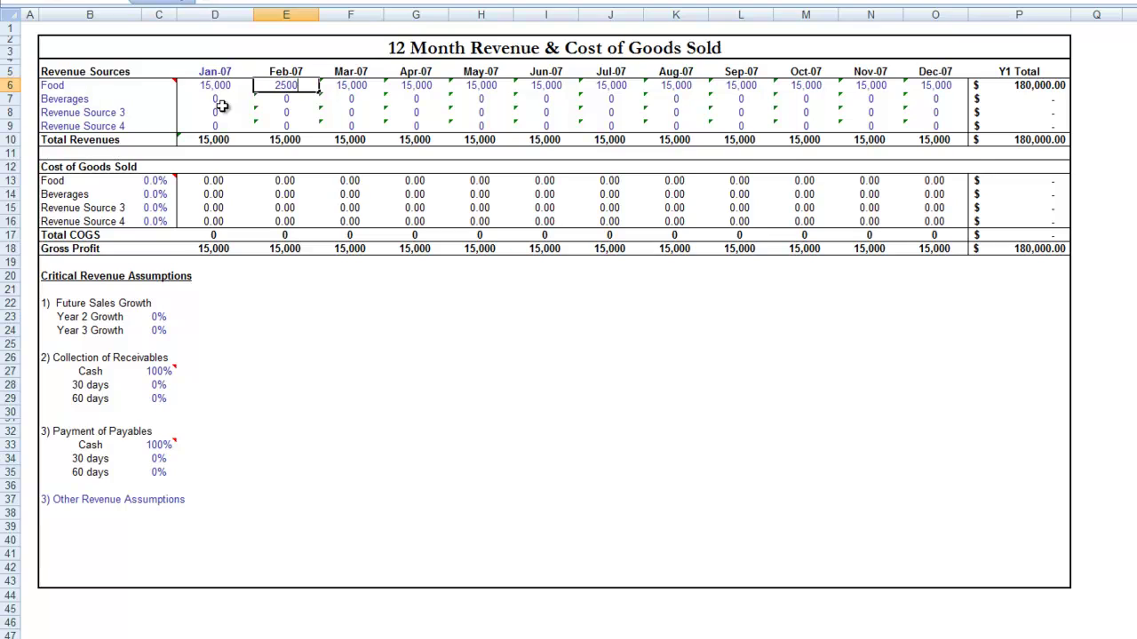
type("0")
key("Return")
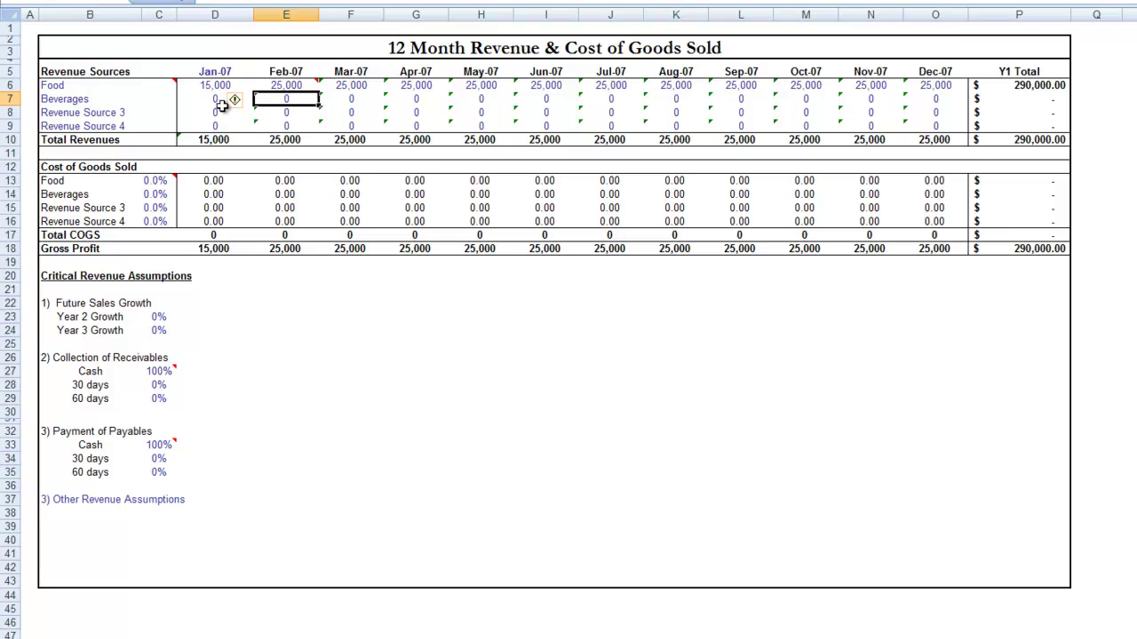
- Enter March Food revenue 22,000 and April 20,000, then type =D6*.10 for January Beverages
key("Up")
key("Right")
type("2200")
key("ctrl+Return")
type("22,000")
key("ctrl+Return")
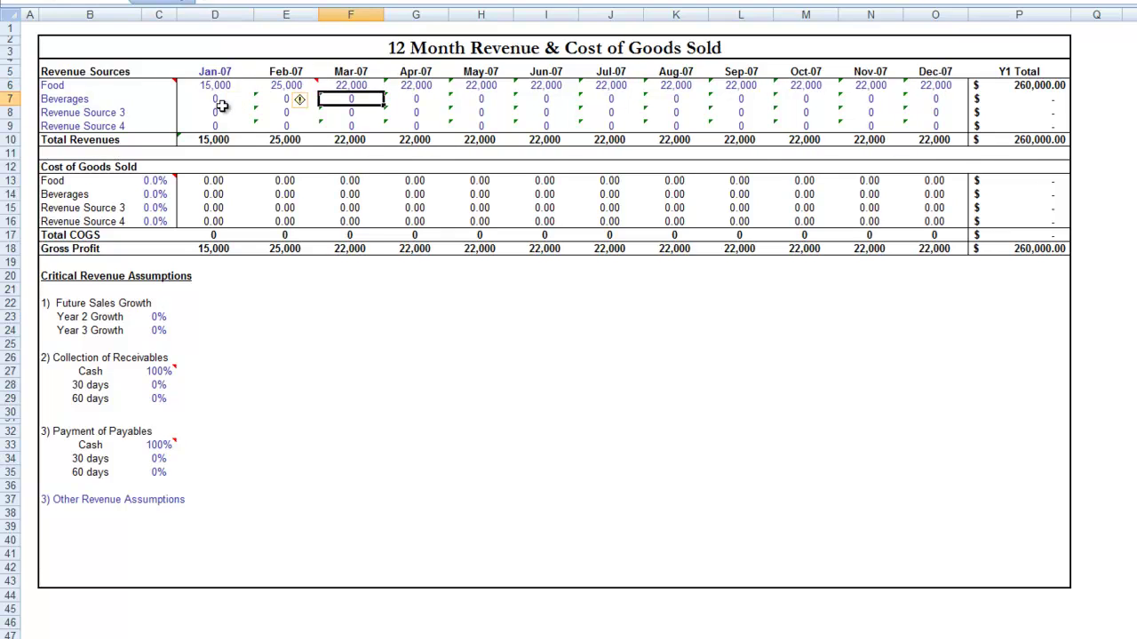
key("Right")
type("2")
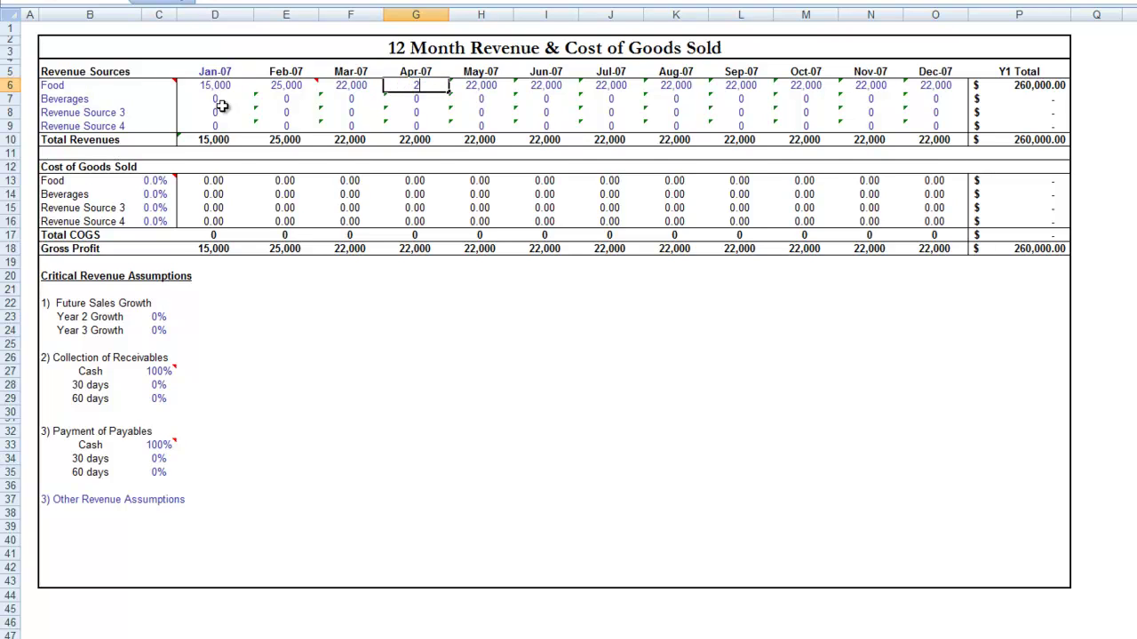
type("0,00000")
key("ctrl+Return")
key("Right")
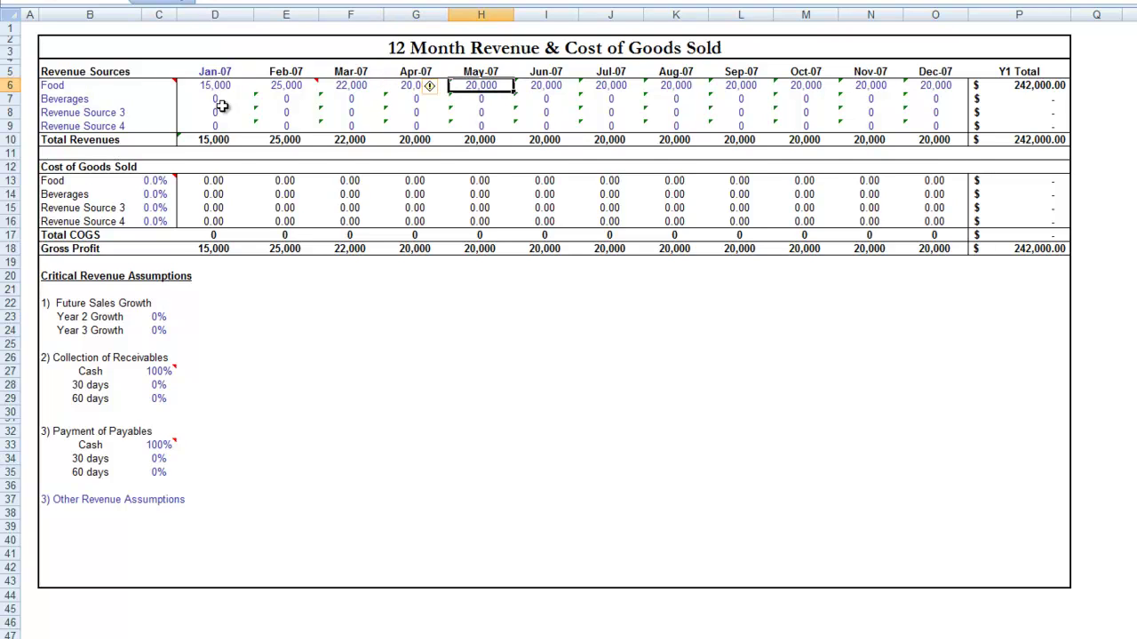
left_click(221, 103)
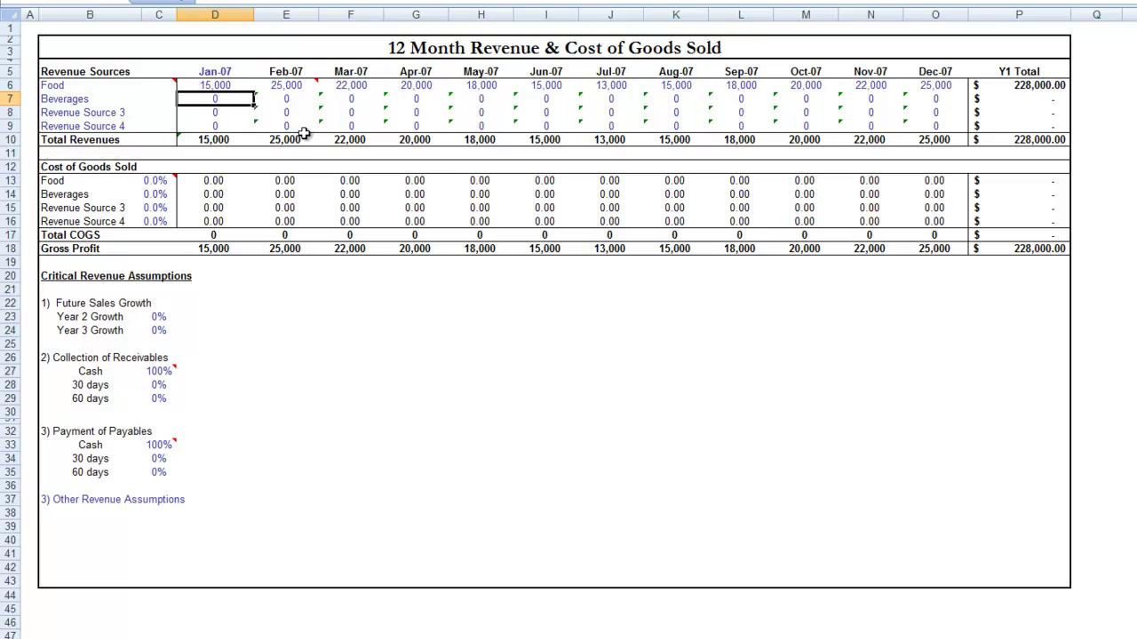
type("=D6*.10")
- Confirm Beverages revenue as =D6*.10, 10% of Food, and select the Food cost percentage
key("Return")
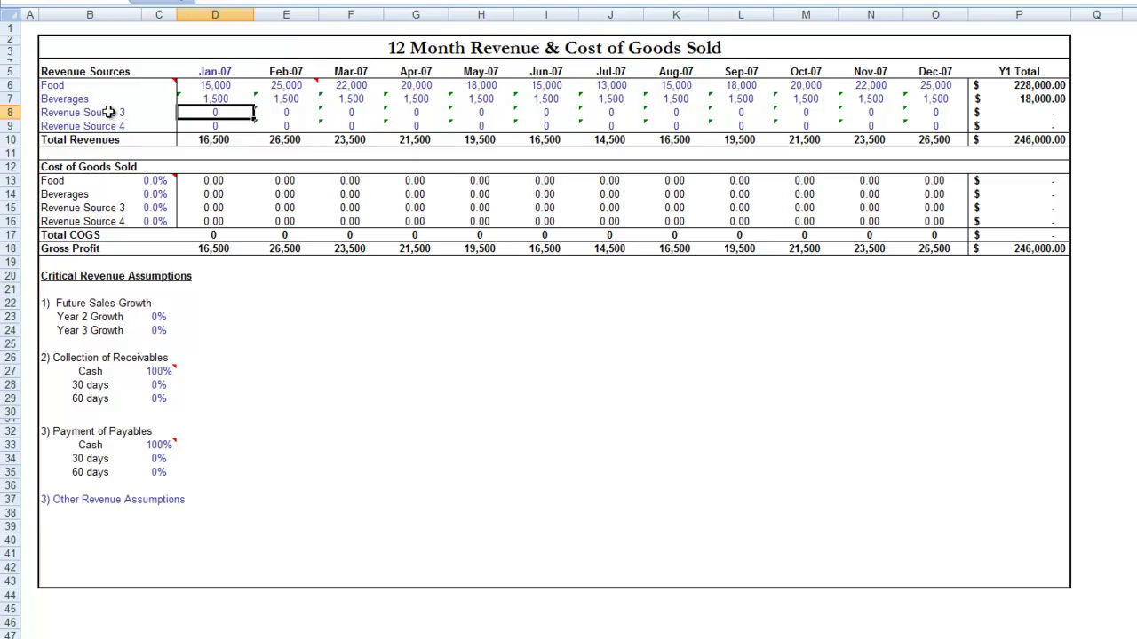
left_click(153, 179)
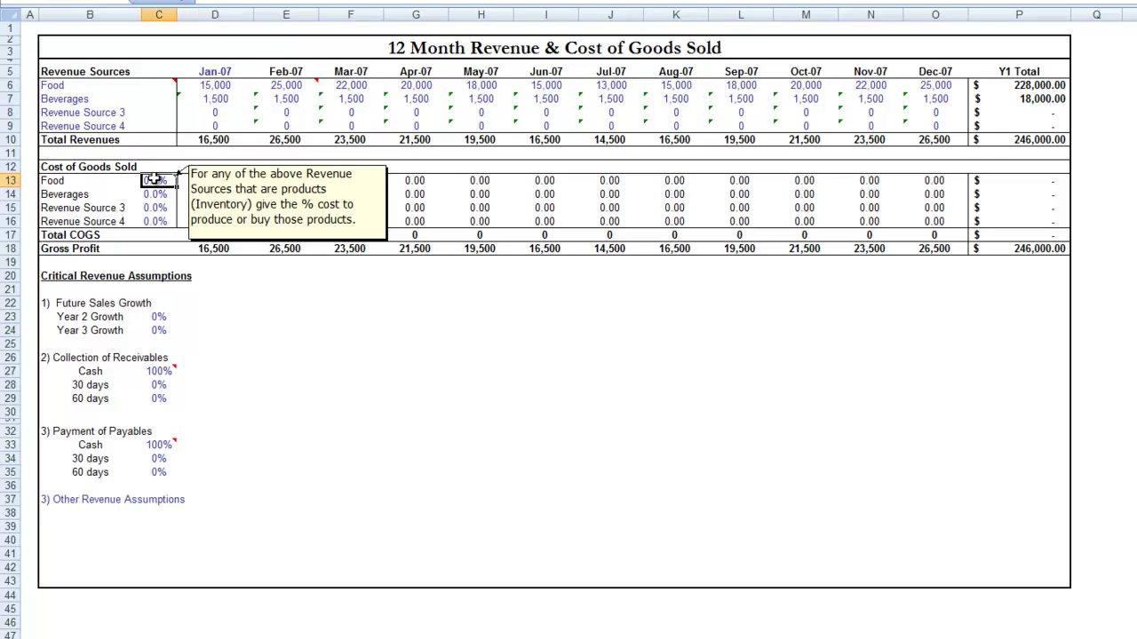
- Set the Food cost-of-goods percentage to 1/3 (33.3%) and Beverages to 50%
left_click(387, 356)
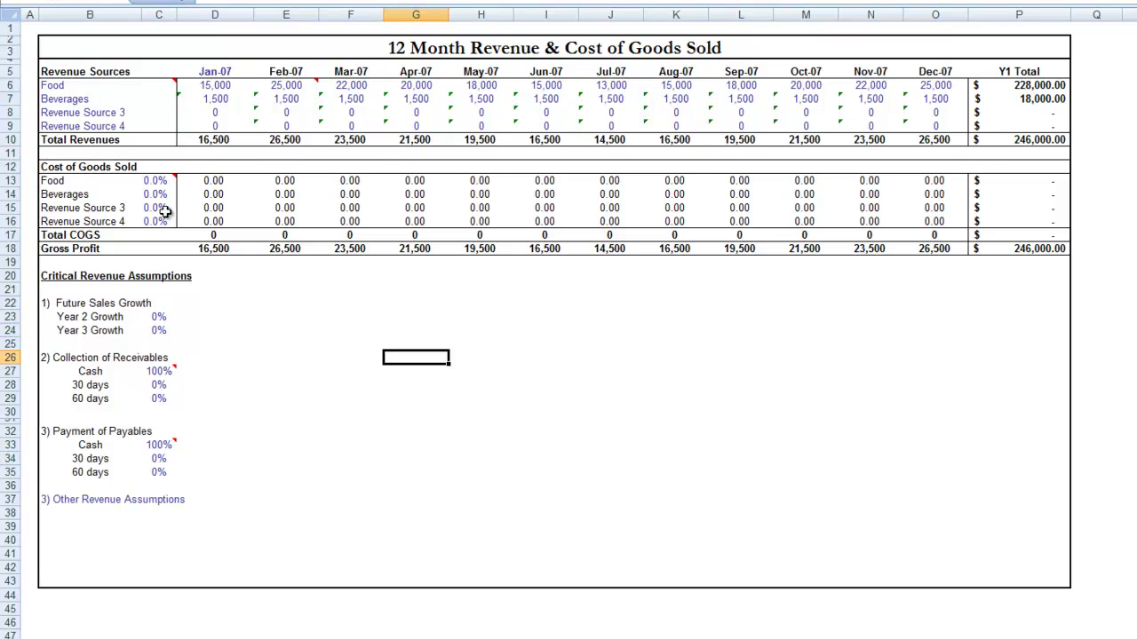
left_click(152, 182)
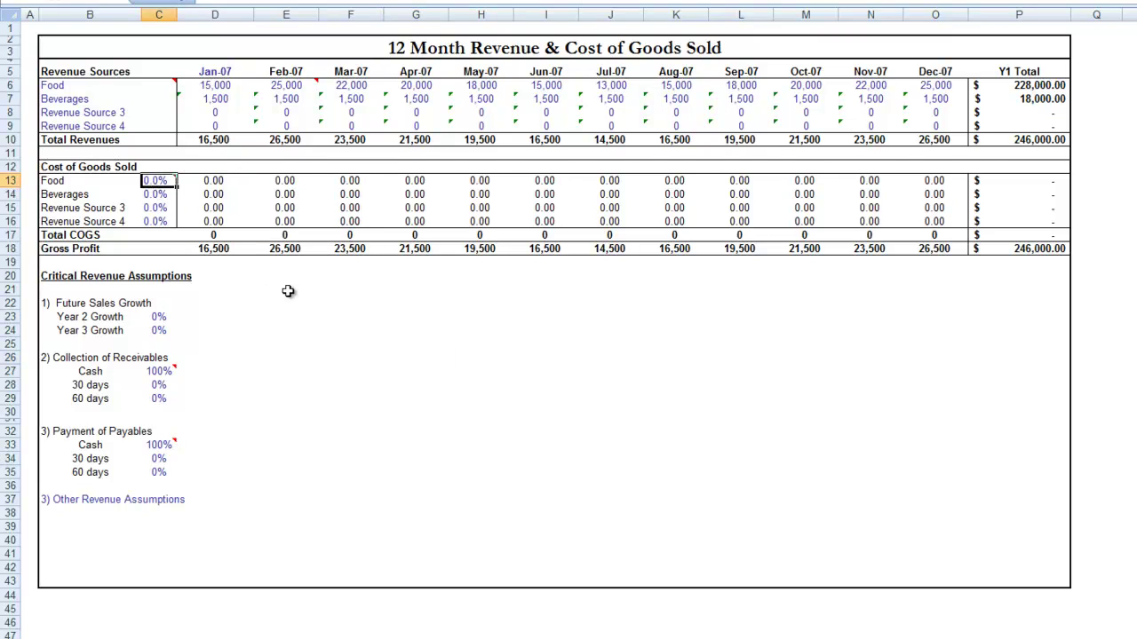
type("1/3")
key("Return")
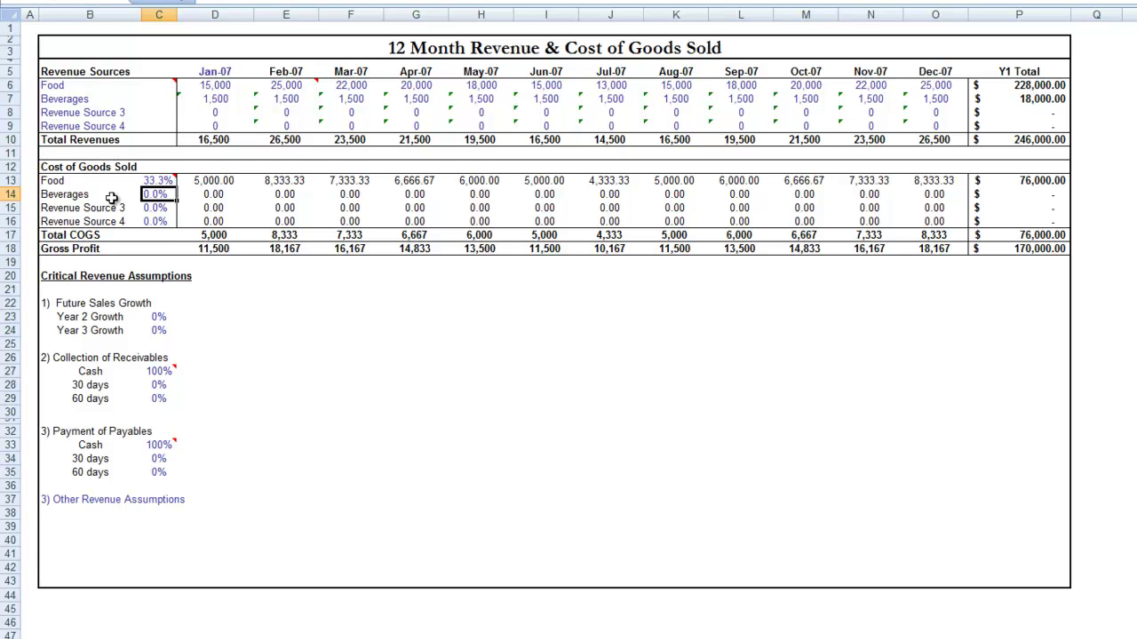
type("50")
key("Return")
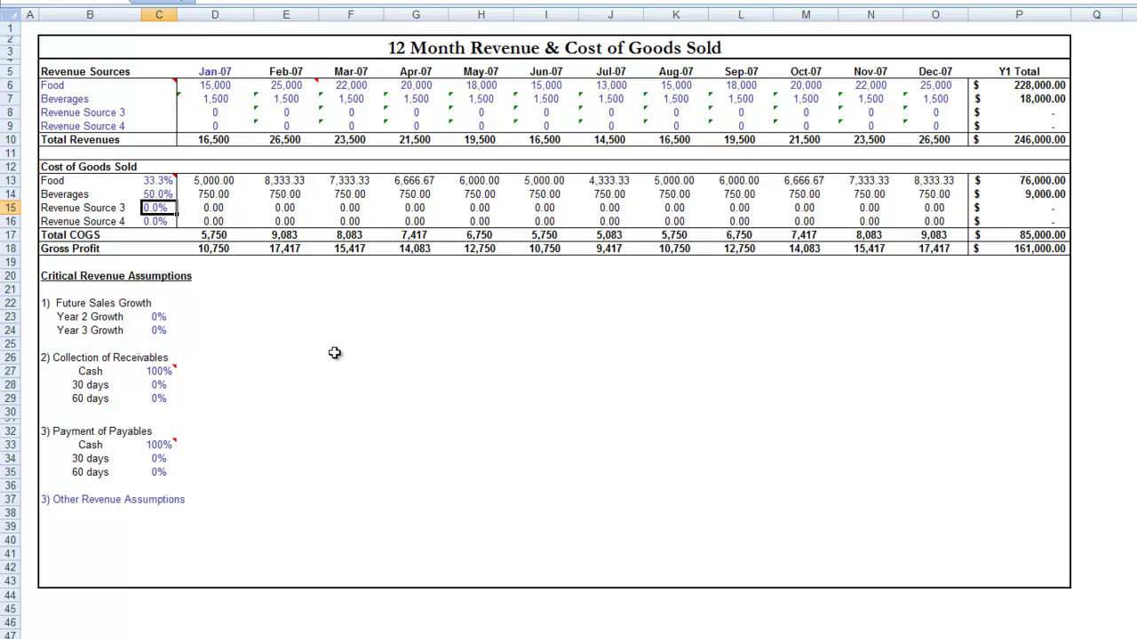
- Enter 15 as the Year 2 growth rate in C23 and 5 for Year 3 in C24
mouse_move(151, 182)
mouse_move(56, 82)
left_click(159, 318)
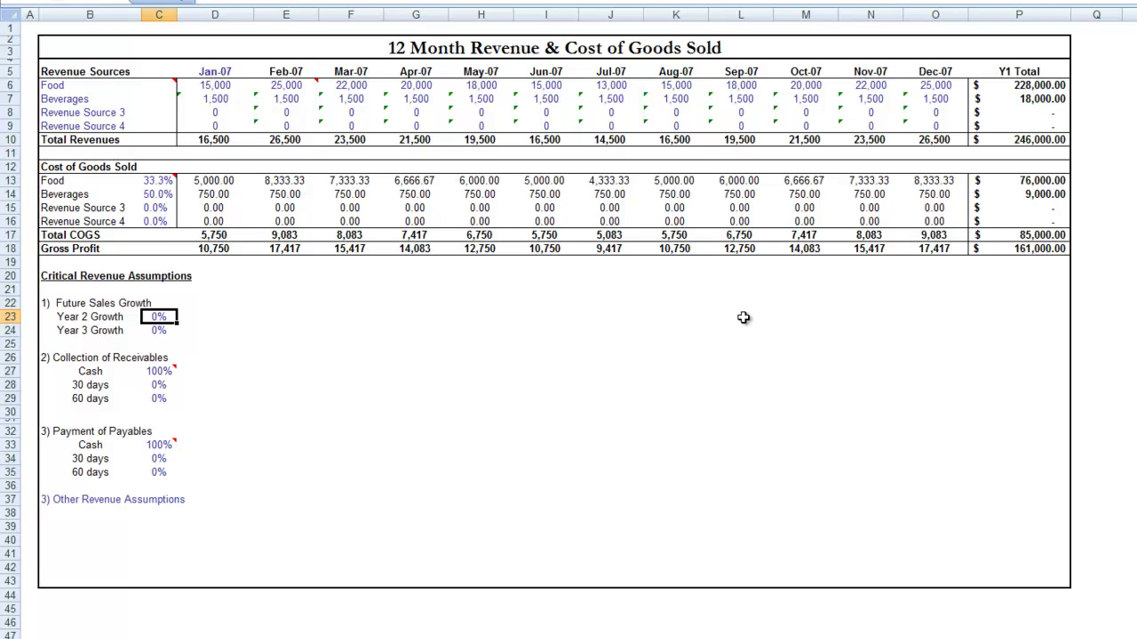
type("15")
key("Return")
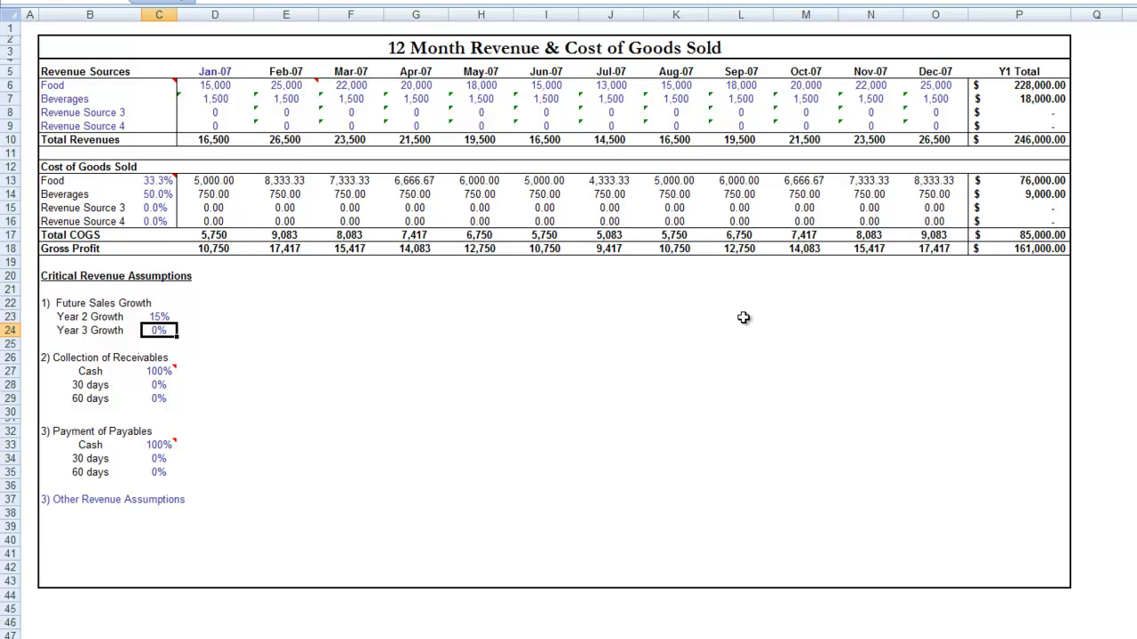
type("5")
key("Return")
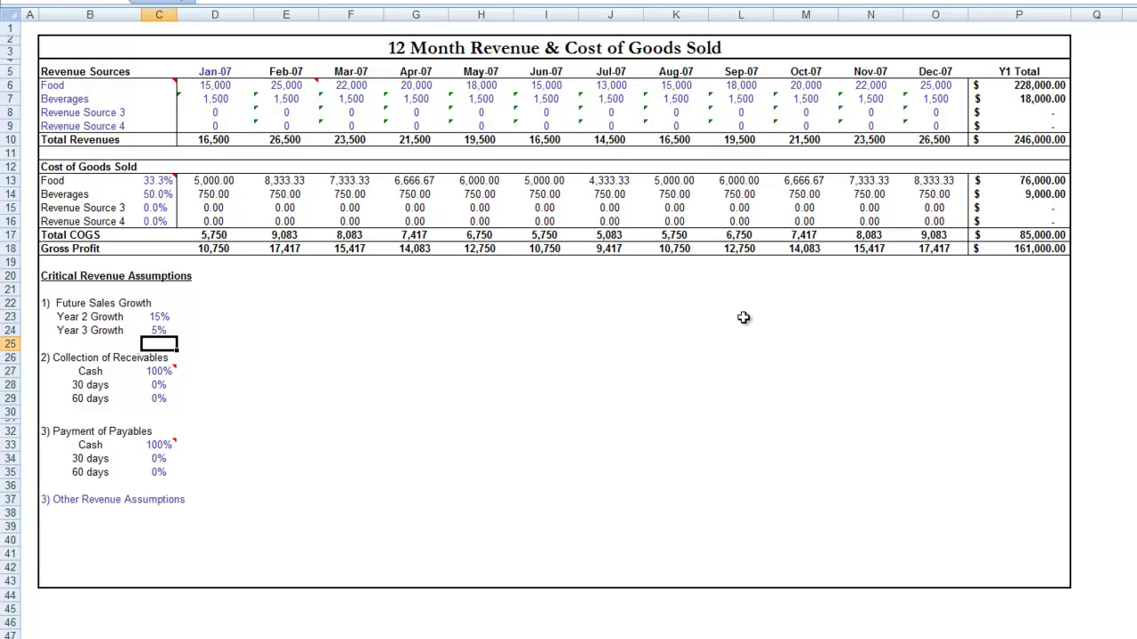
left_click(151, 371)
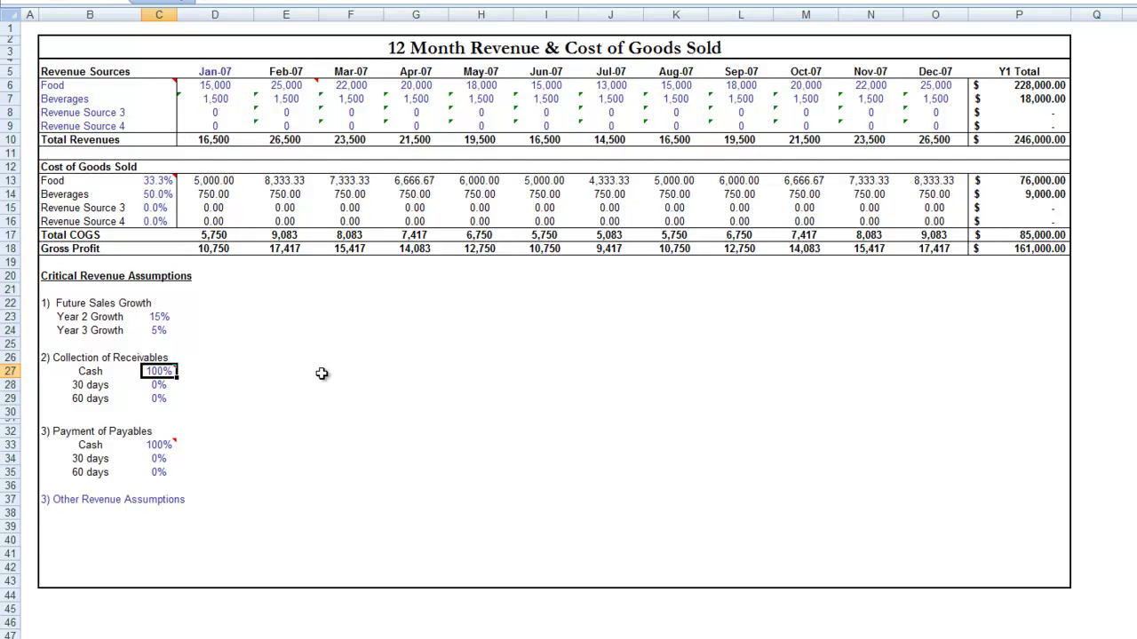
key("Return")
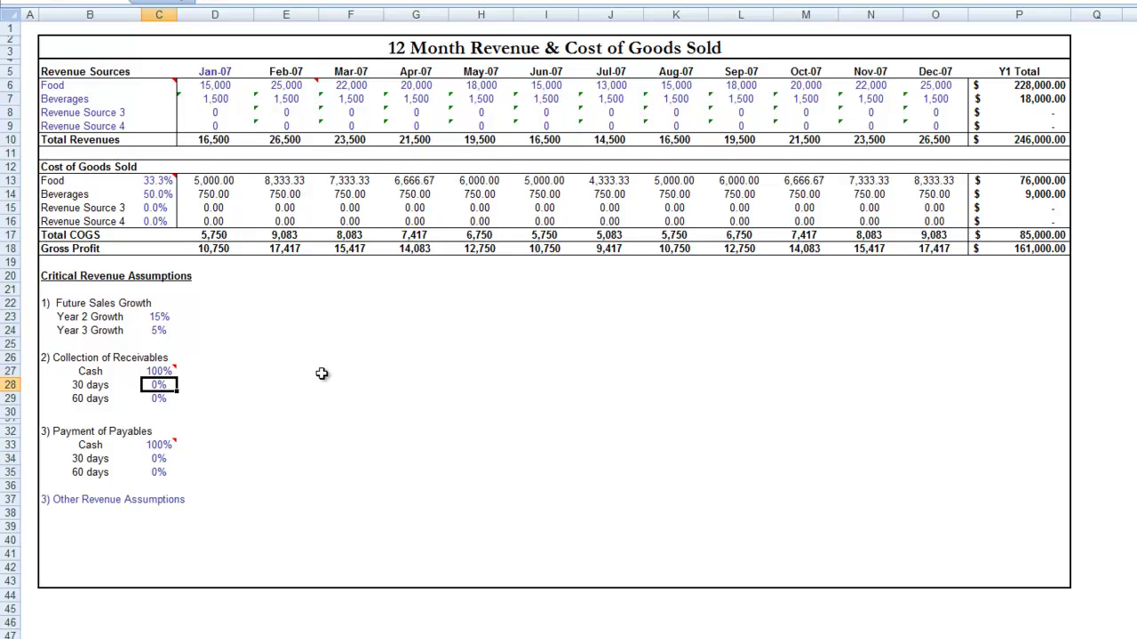
key("Up")
type("50")
key("Return")
type("50")
key("Return")
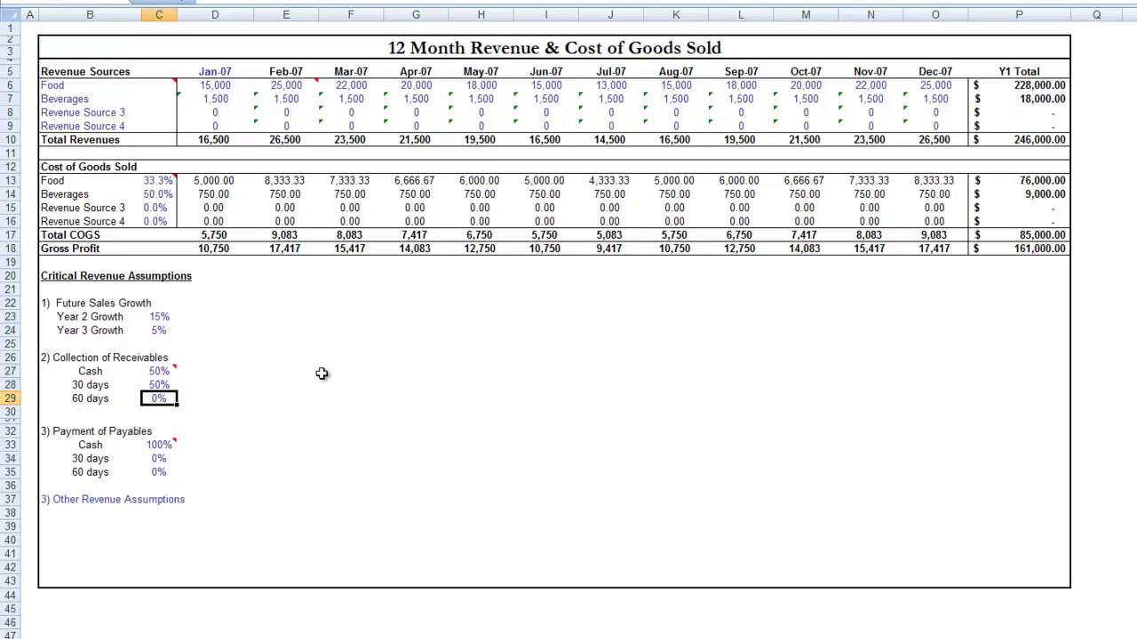
key("Up")
type("40")
key("Return")
key("Up")
key("Up")
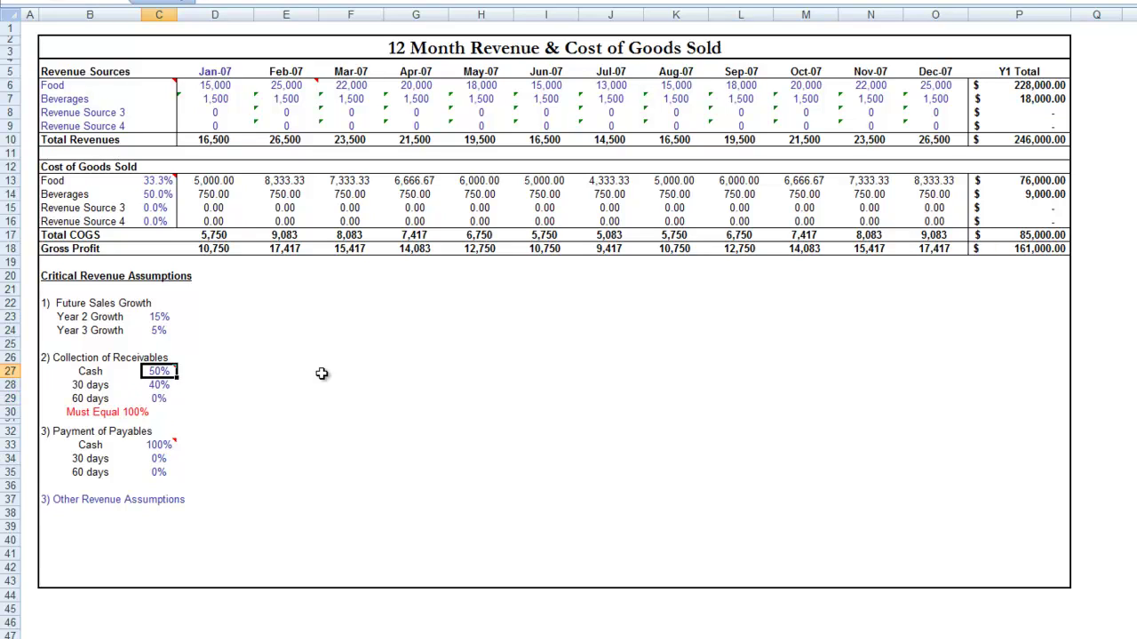
key("Down")
type("50")
key("Return")
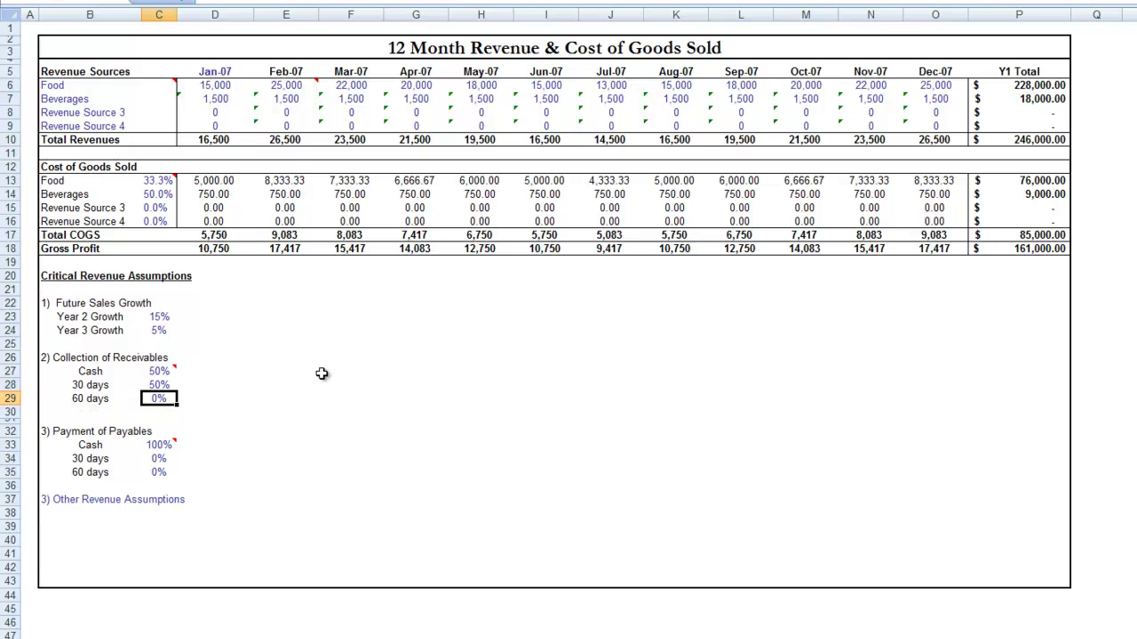
key("Up")
key("Up")
type("100")
key("Return")
type("0")
key("Return")
key("Down")
key("Down")
key("Down")
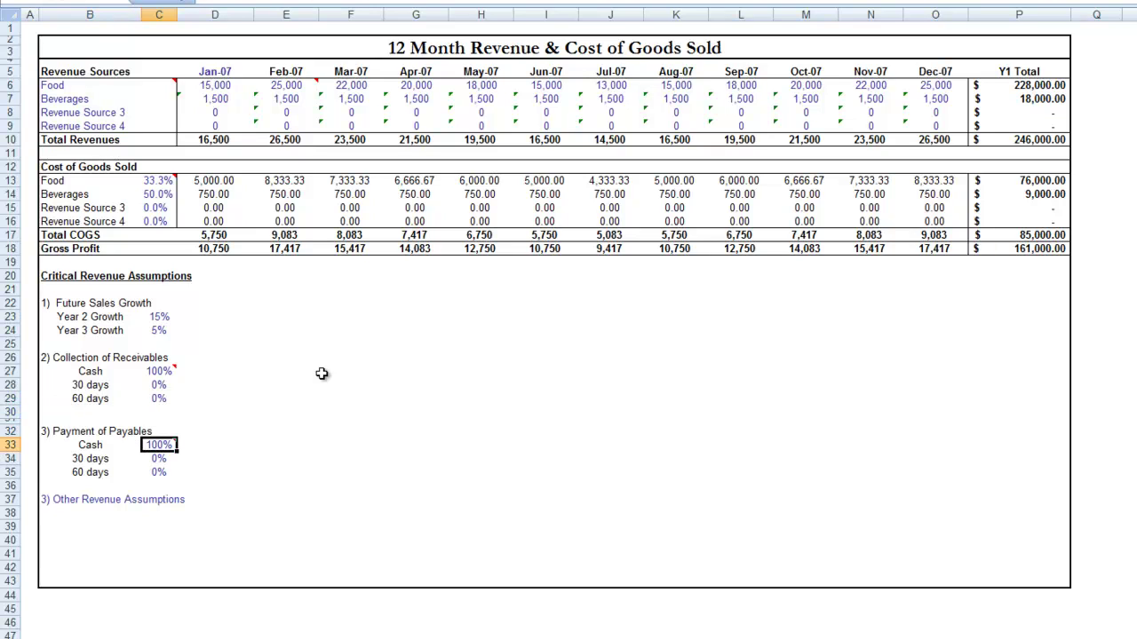
type("0")
key("Return")
type("100")
key("Return")
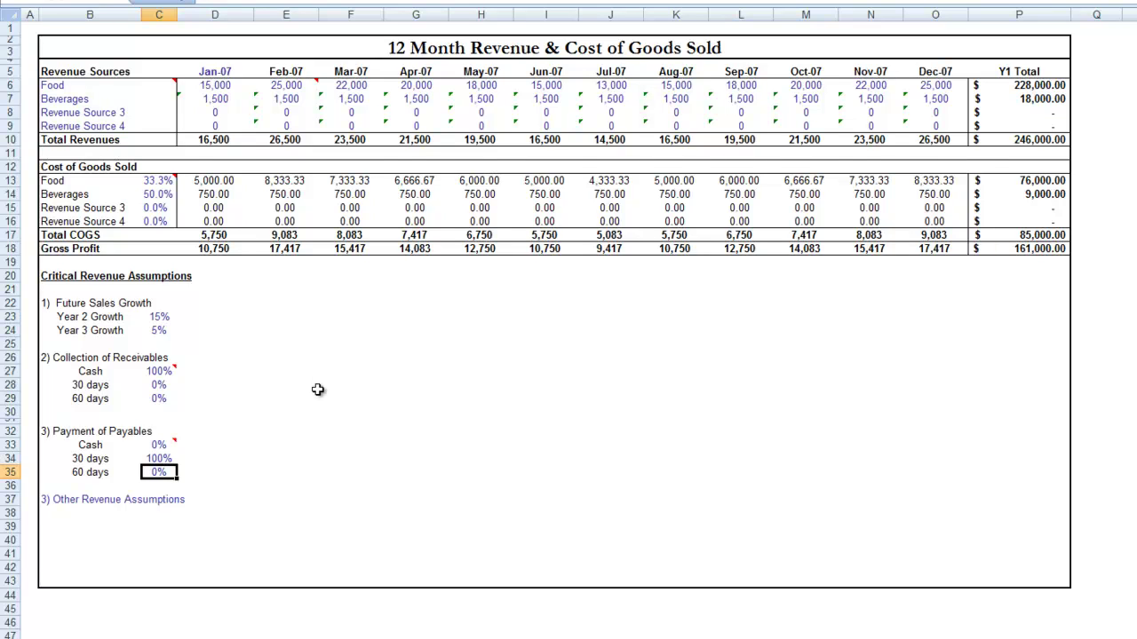
mouse_move(160, 369)
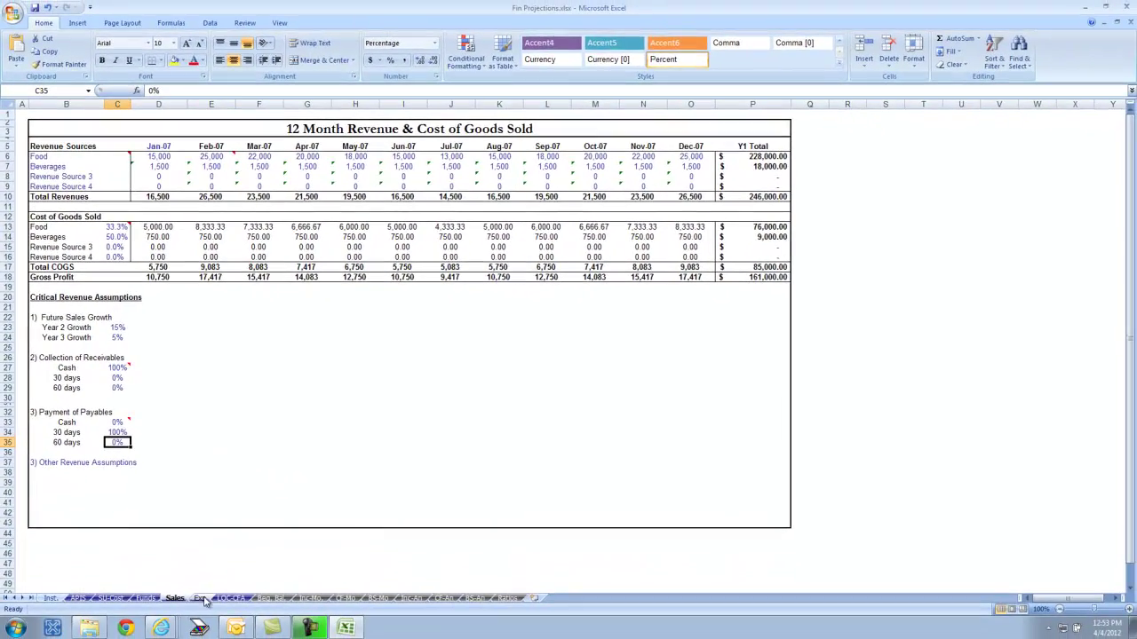
- On the Exp sheet, enter 2,500 Directors Salaries and wages formula =6*20*9.0*50/12 (4,500)
left_click(210, 612)
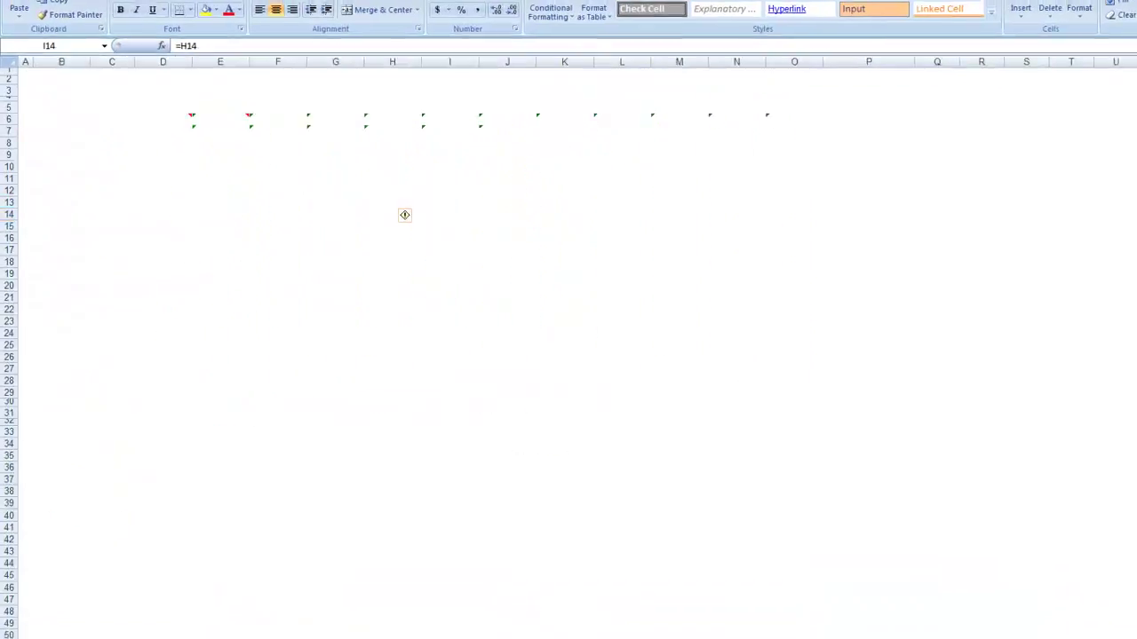
left_click(188, 121)
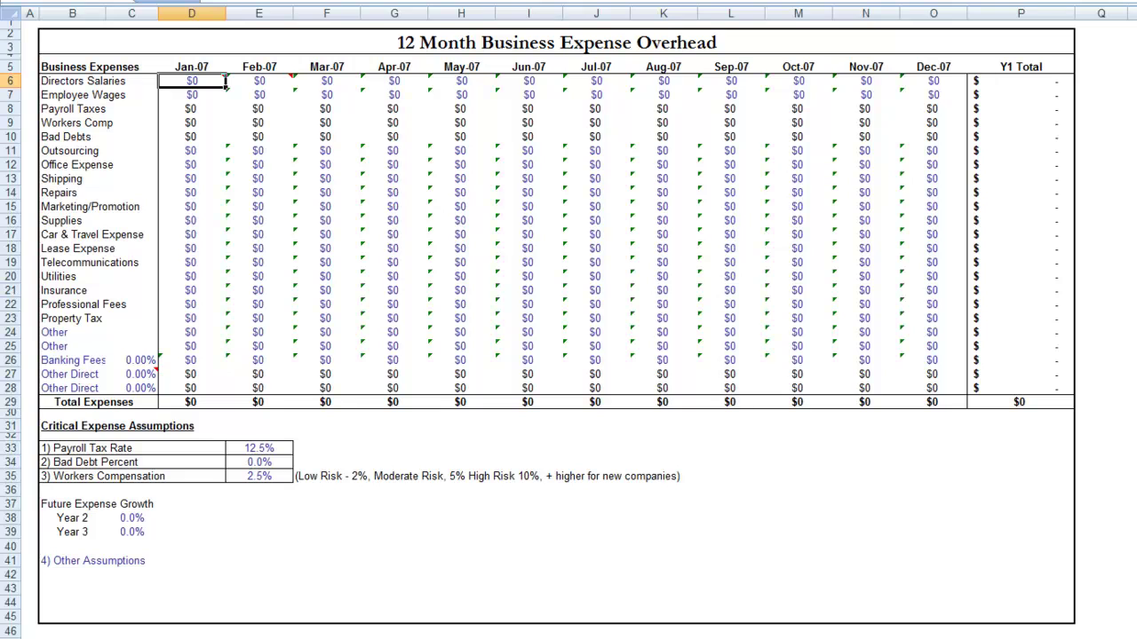
type("2500")
key("Return")
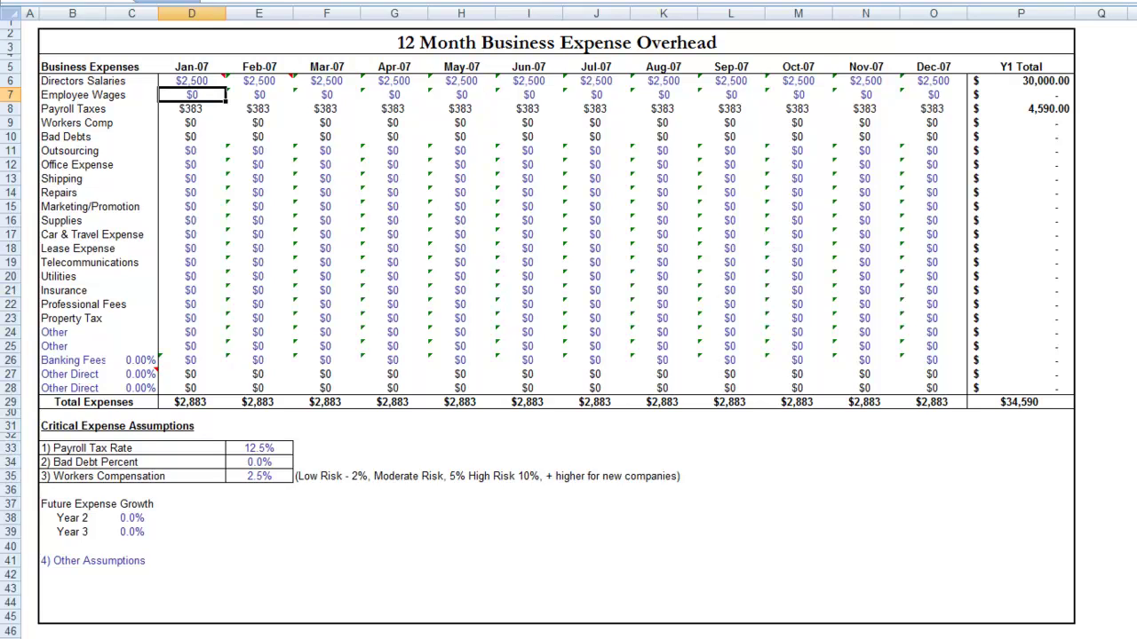
type("=6*20*9.0*")
type("50")
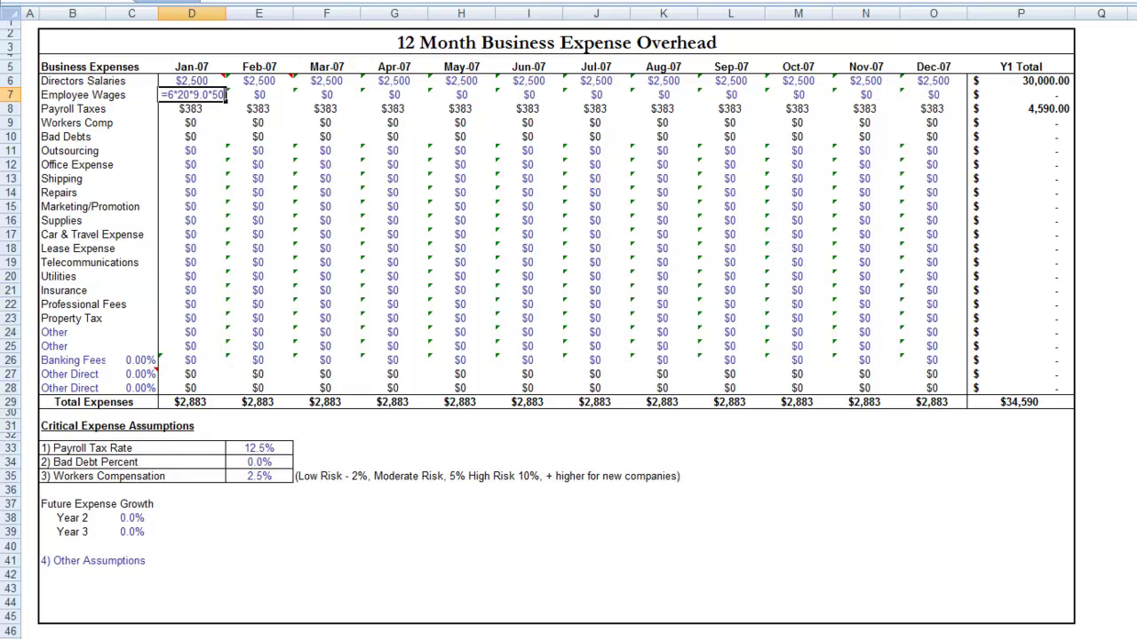
type("/12")
key("Return")
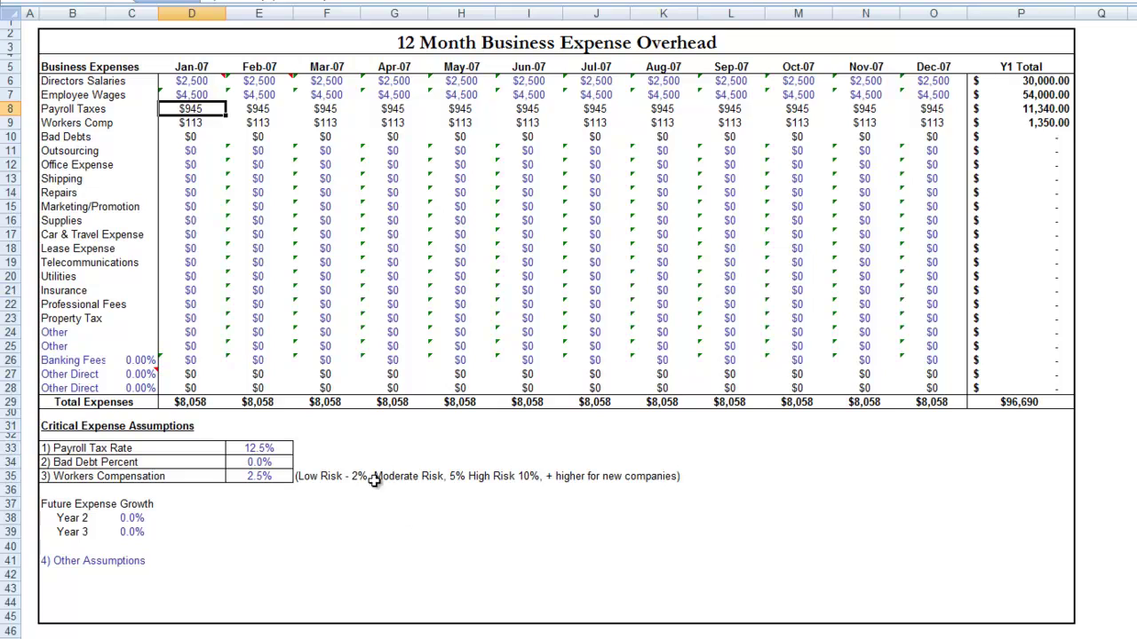
left_click(264, 445)
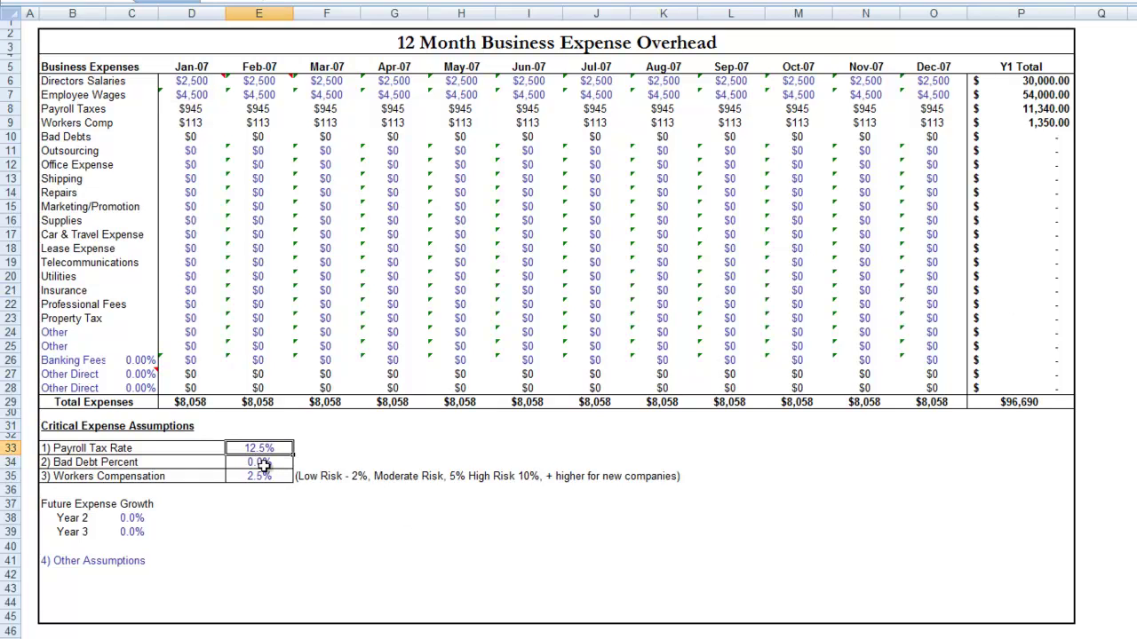
left_click(264, 464)
left_click(263, 476)
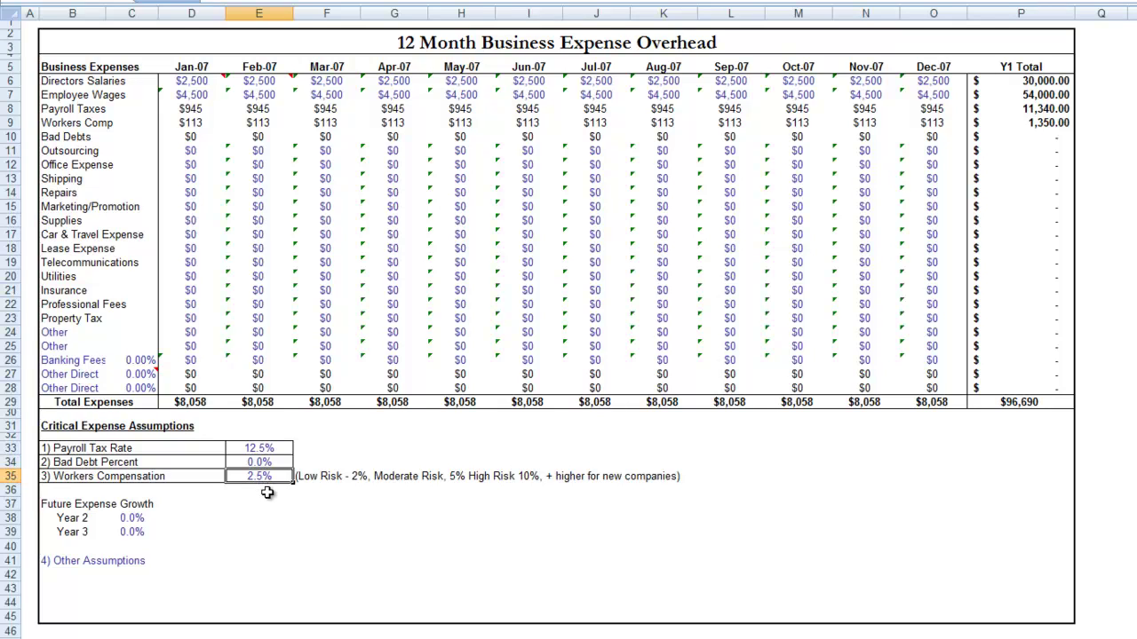
left_click(188, 151)
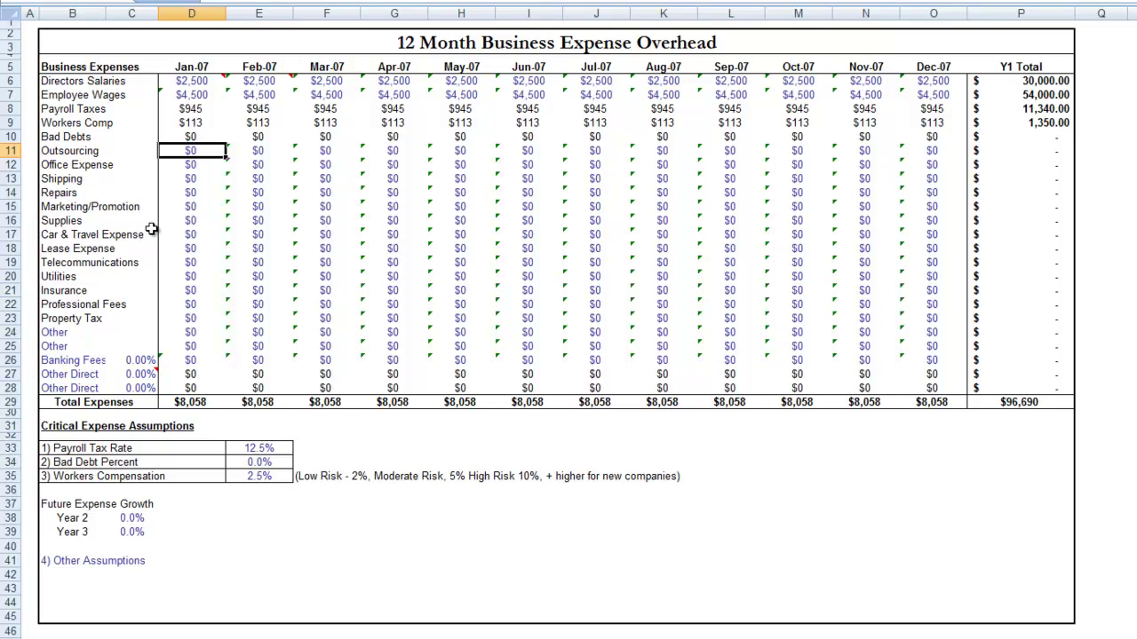
- Enter January Office Expense of $50 and Repairs of $200, leaving Shipping blank
key("Down")
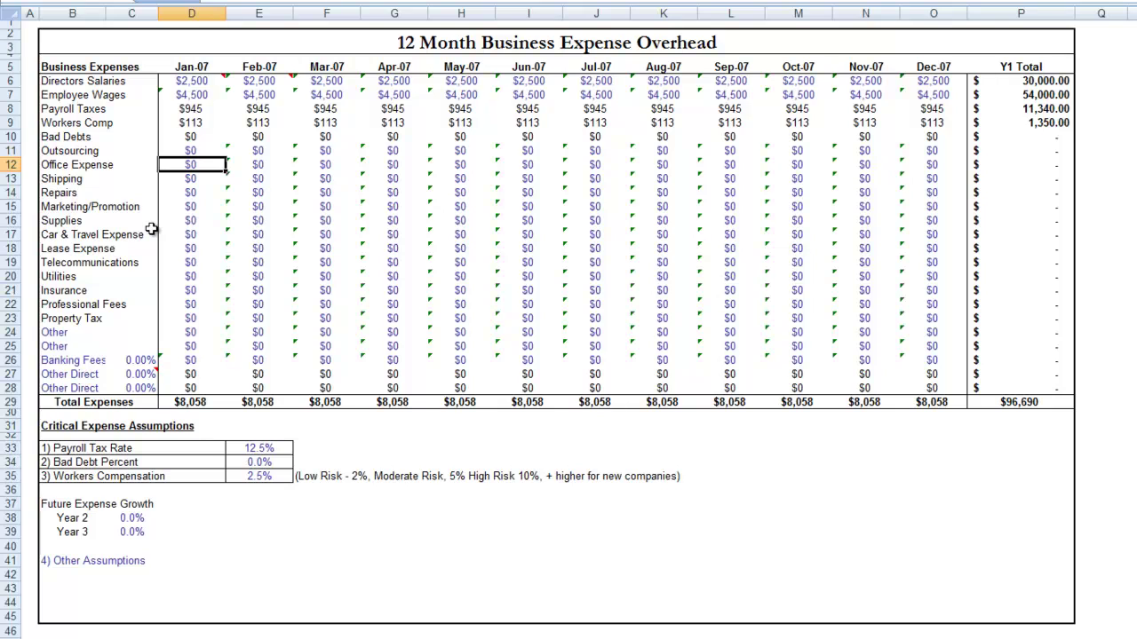
type("50")
key("Return")
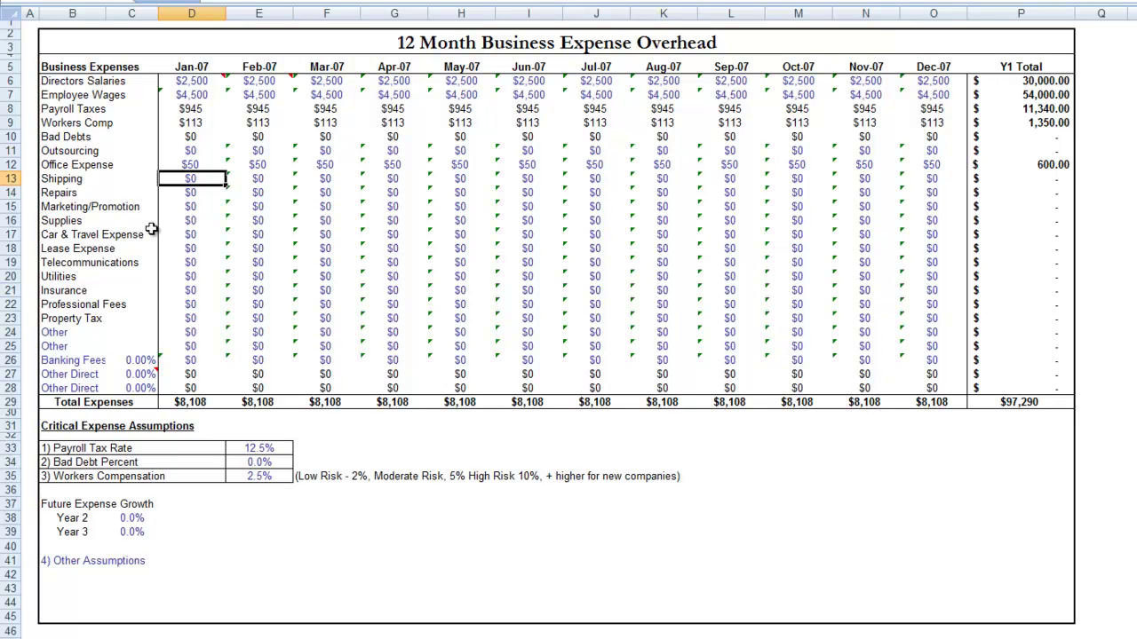
key("Return")
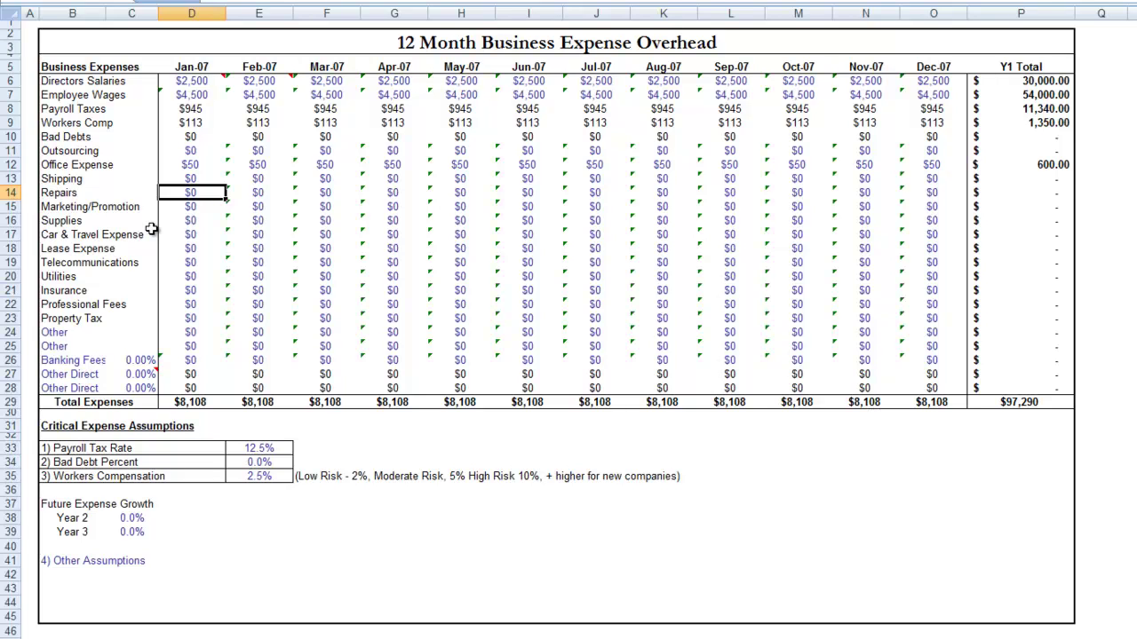
type("200")
key("Return")
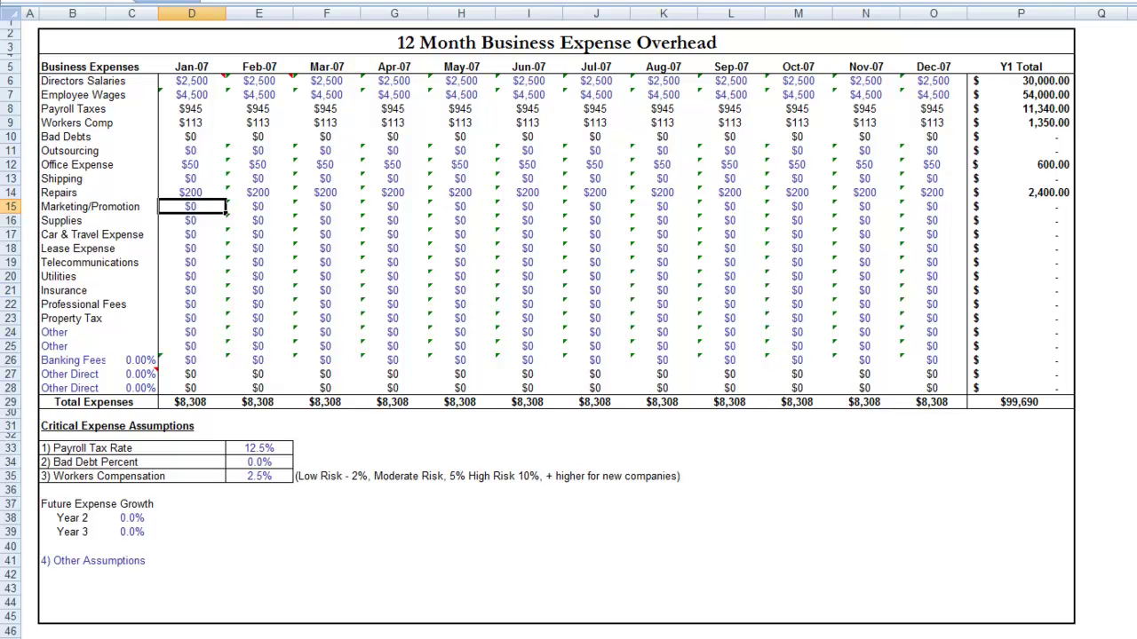
- Enter Marketing/Promotion as $2,000, correcting an initial 200, and Supplies as $250
type("200")
key("ctrl+Return")
type("2000")
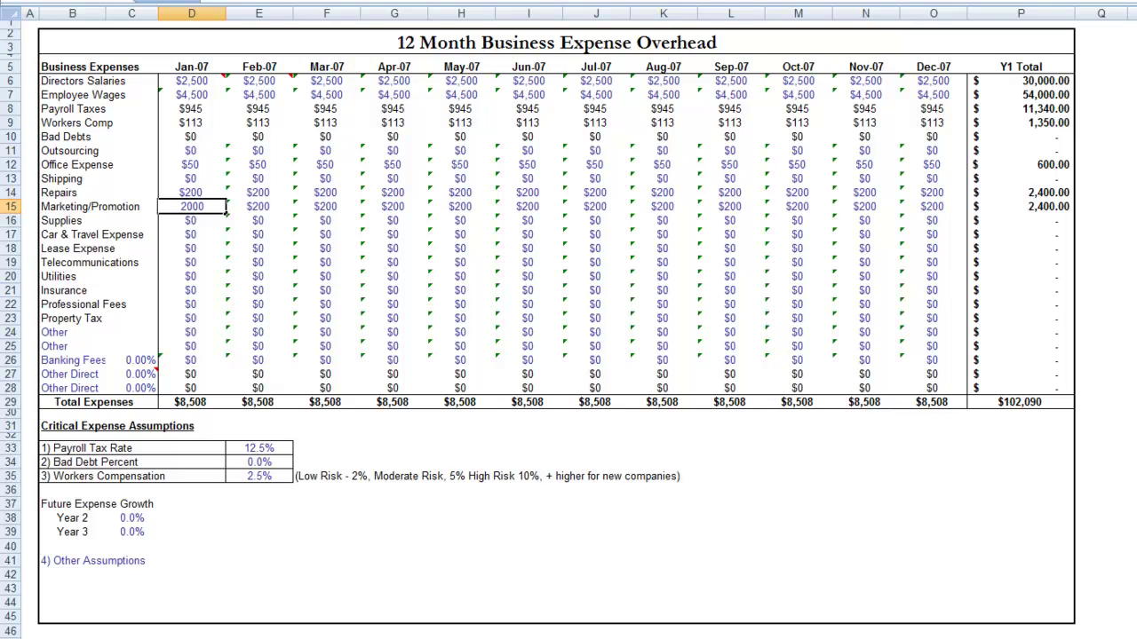
key("Return")
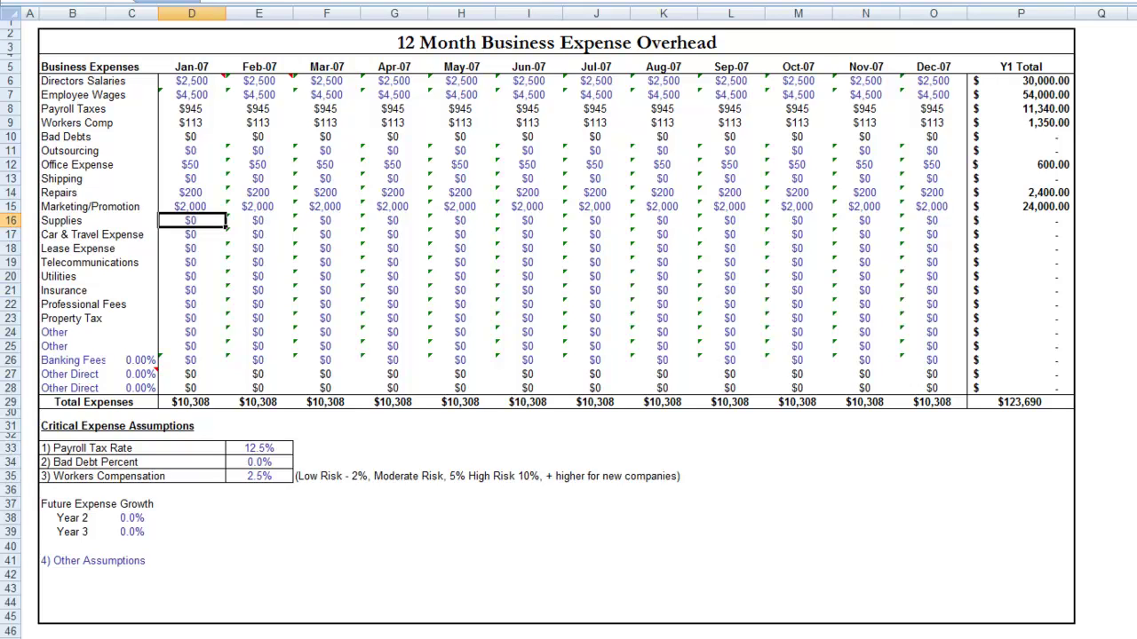
type("250")
key("Return")
left_click(191, 220)
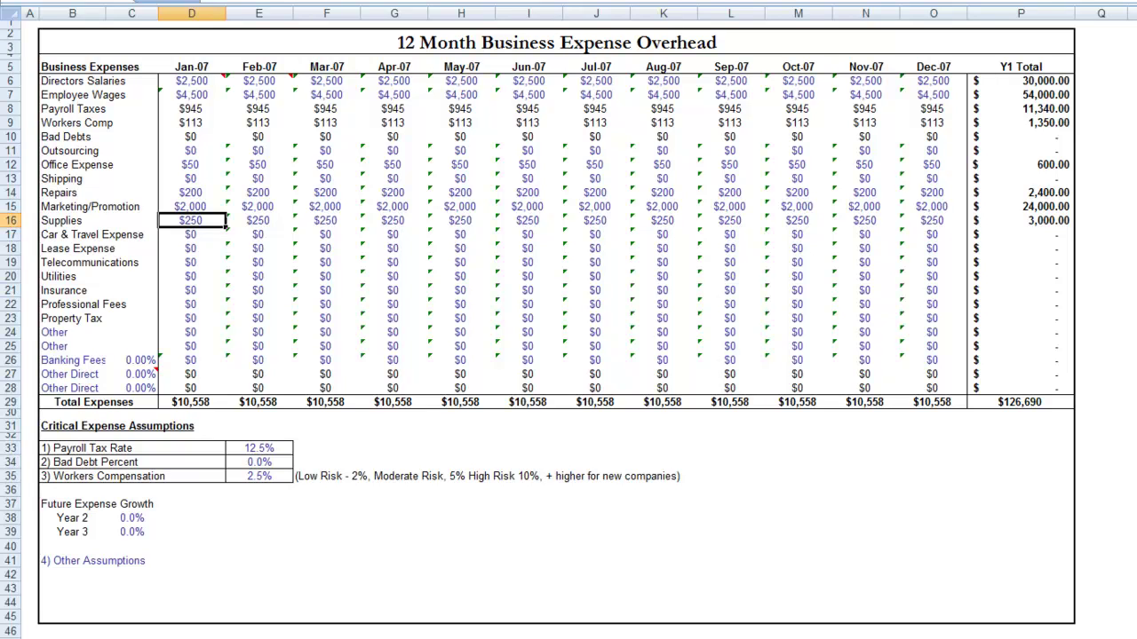
left_click(191, 235)
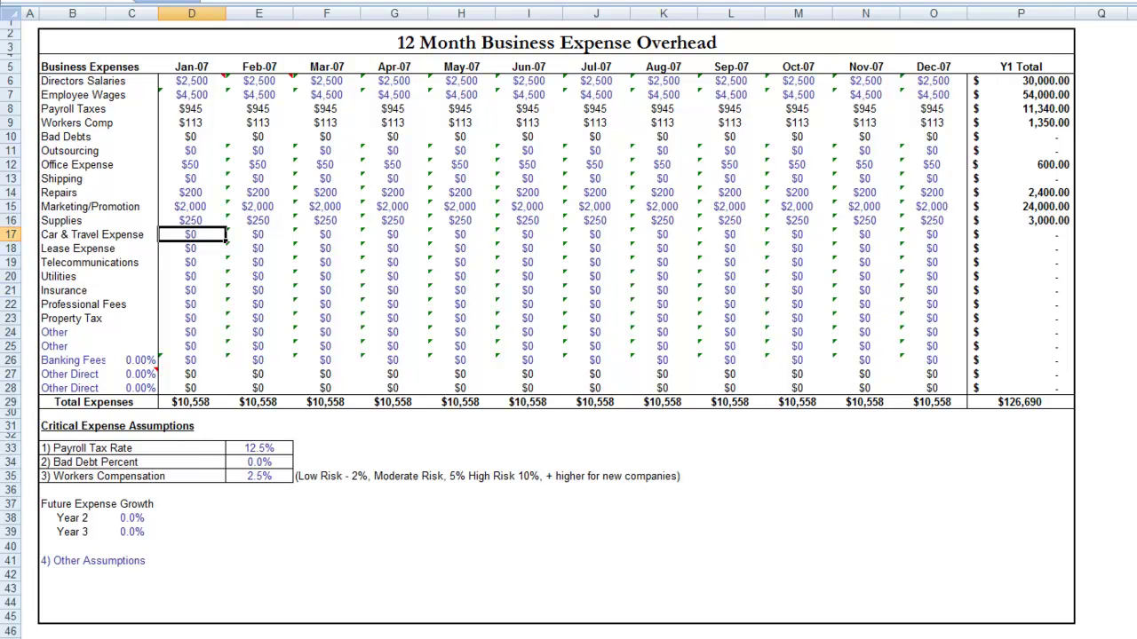
- Enter January Lease $1,000, Telecommunications =60+75 ($135) and Utilities $300
left_click(191, 249)
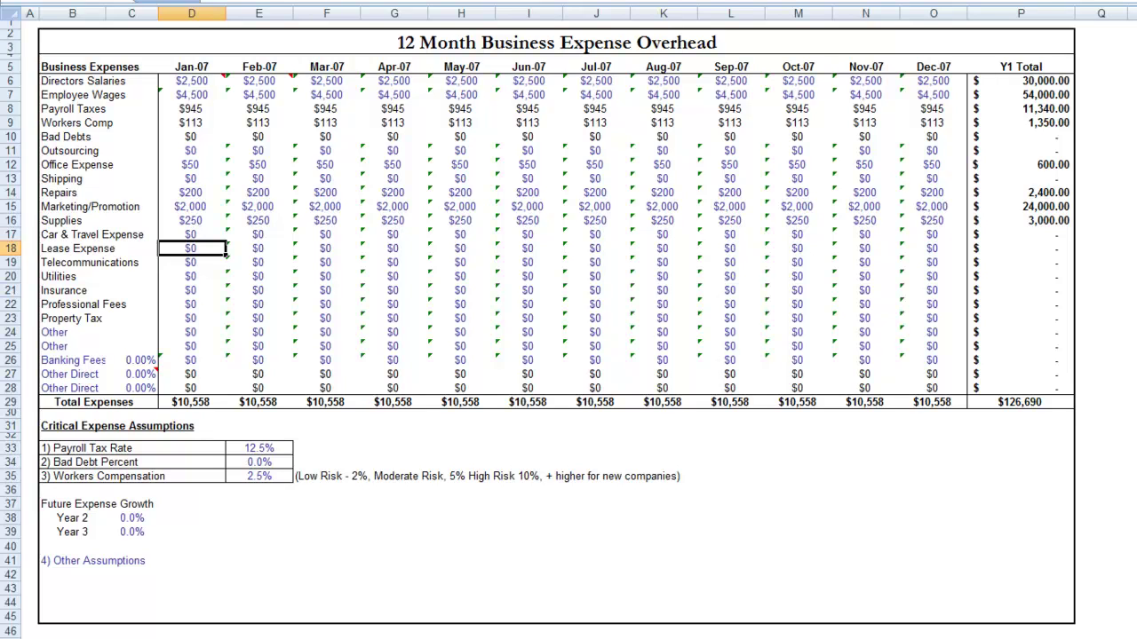
type("1000")
key("Return")
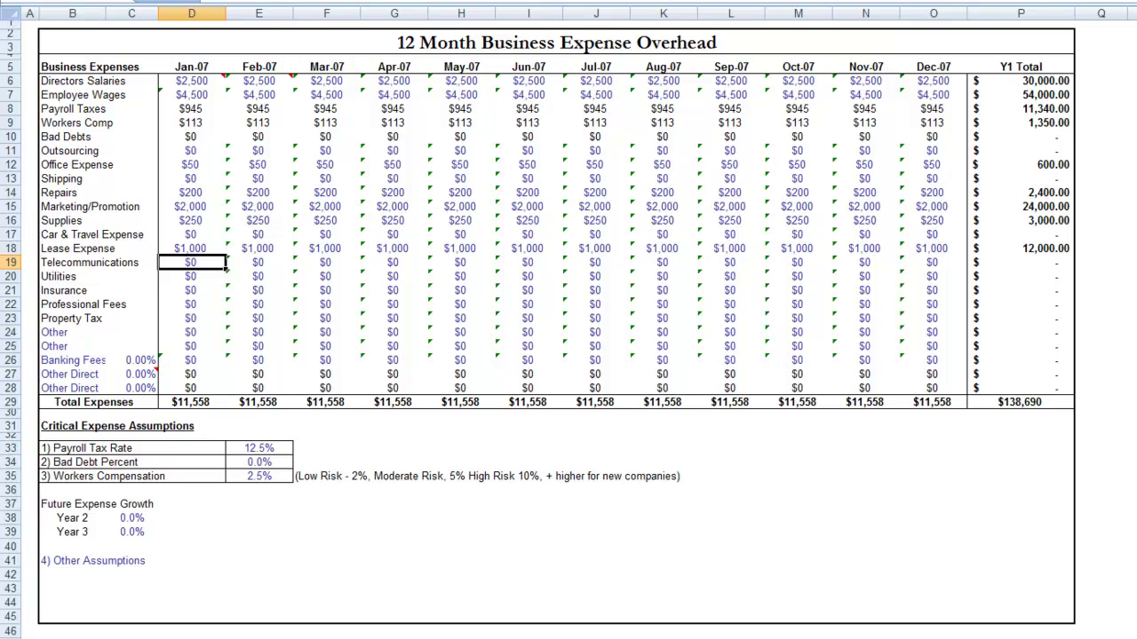
type("=60+75")
key("Return")
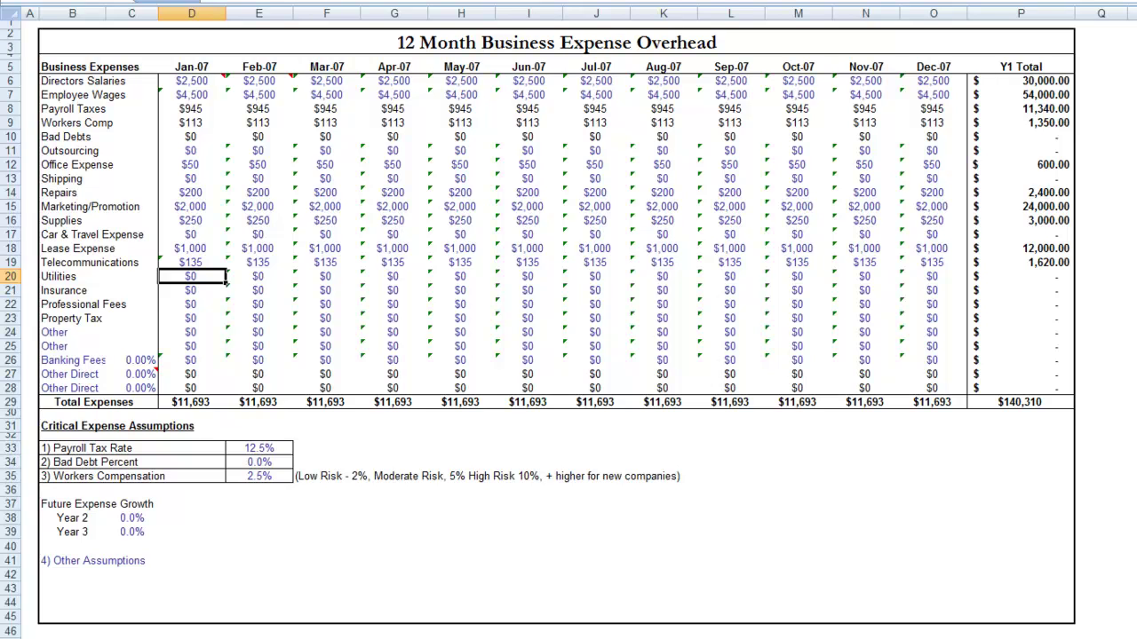
type("300")
key("Return")
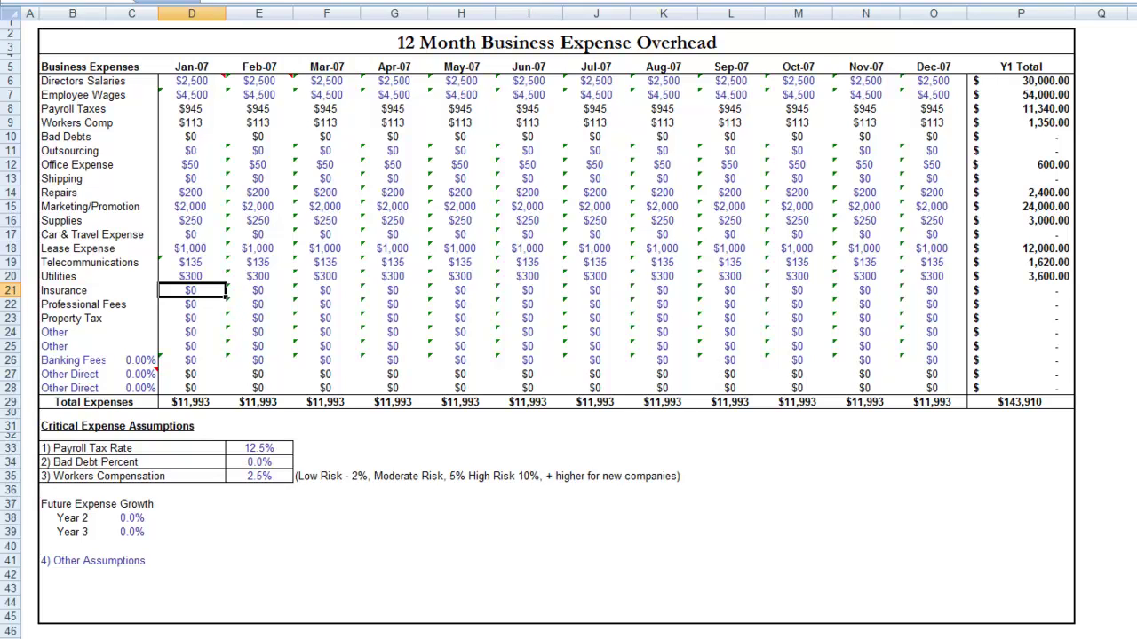
- Enter =10000 for January Insurance, giving $83 a month
left_click(229, 294)
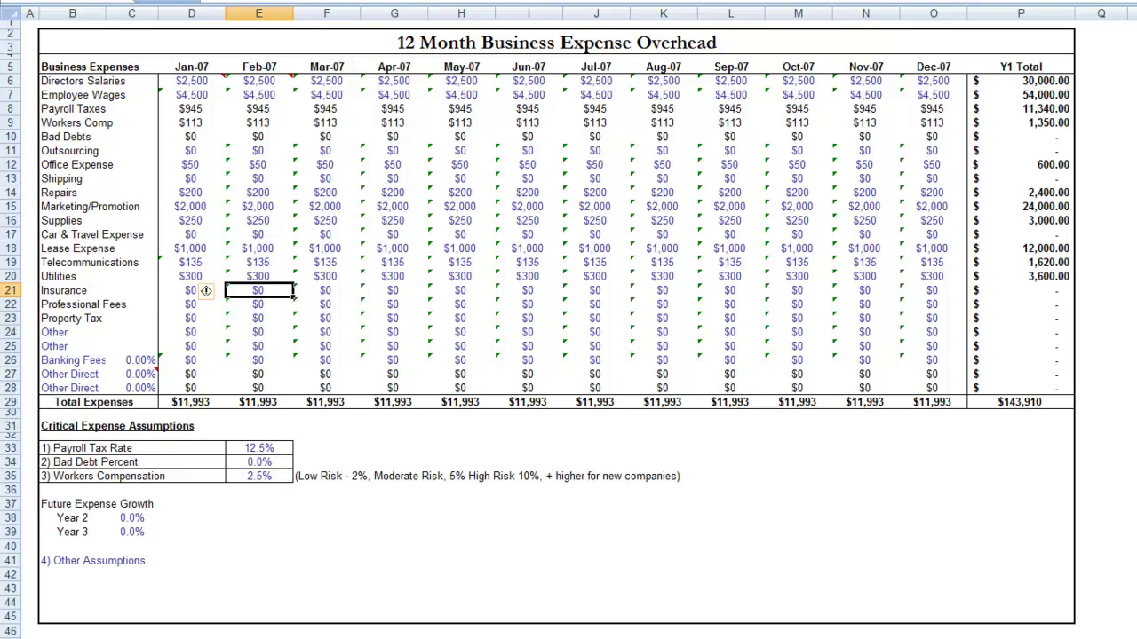
left_click(325, 290)
left_click(393, 291)
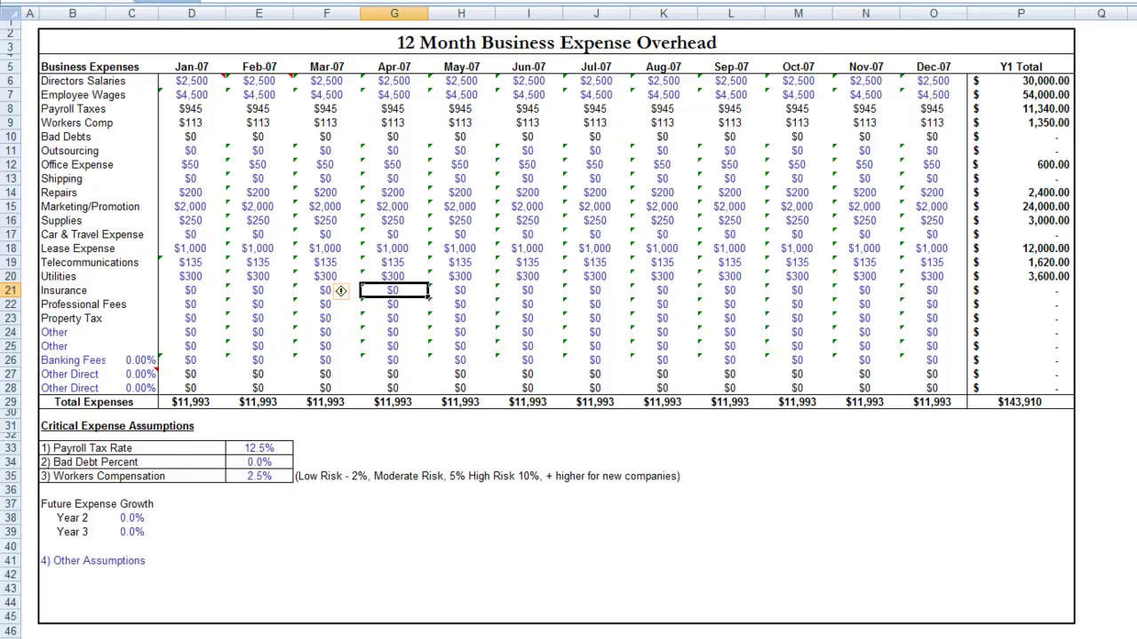
key("Left")
key("Left")
key("Left")
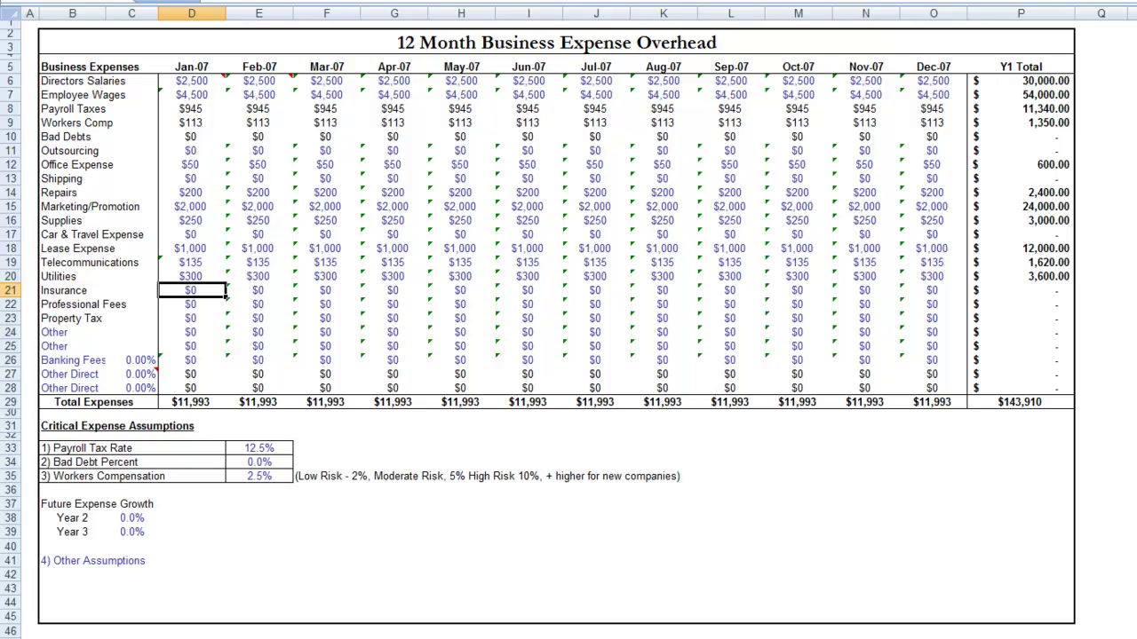
type("=10000")
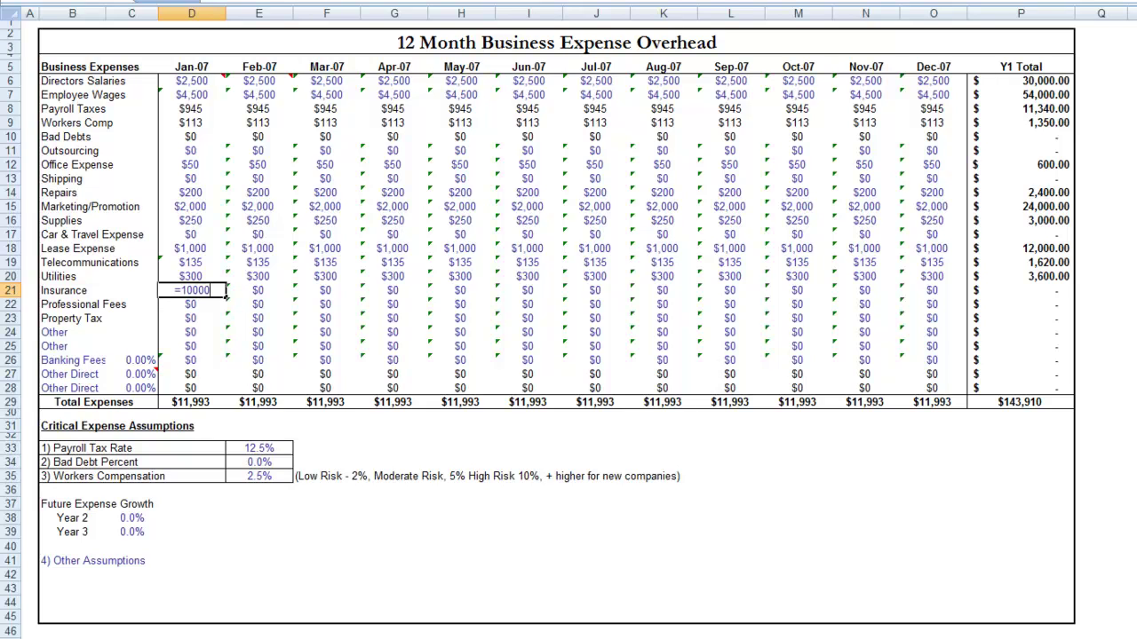
key("Return")
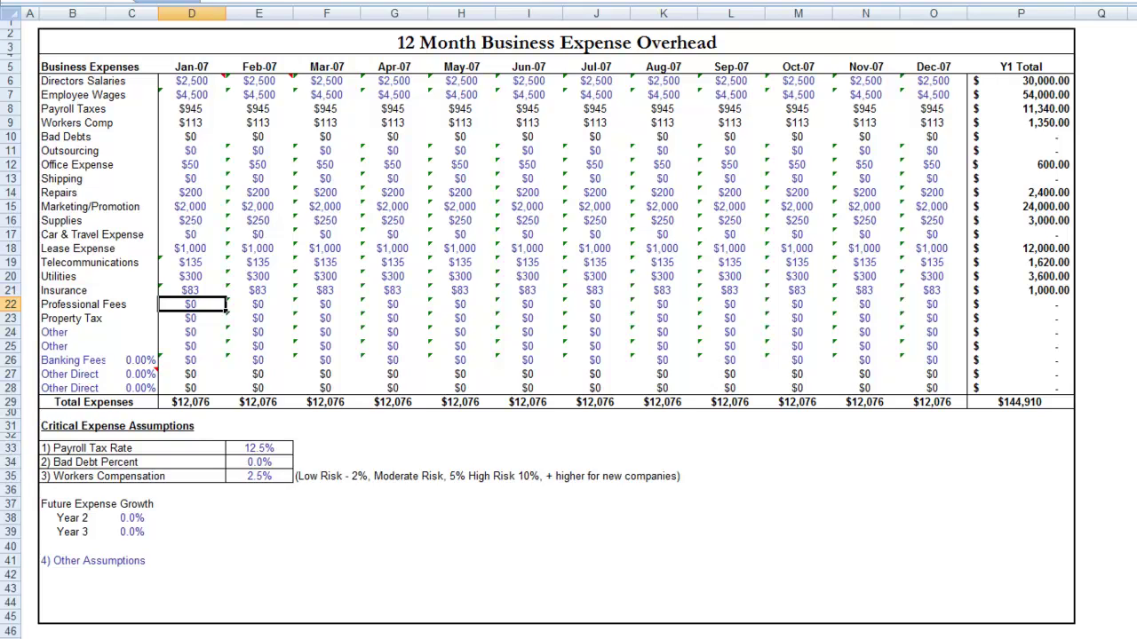
left_click(191, 318)
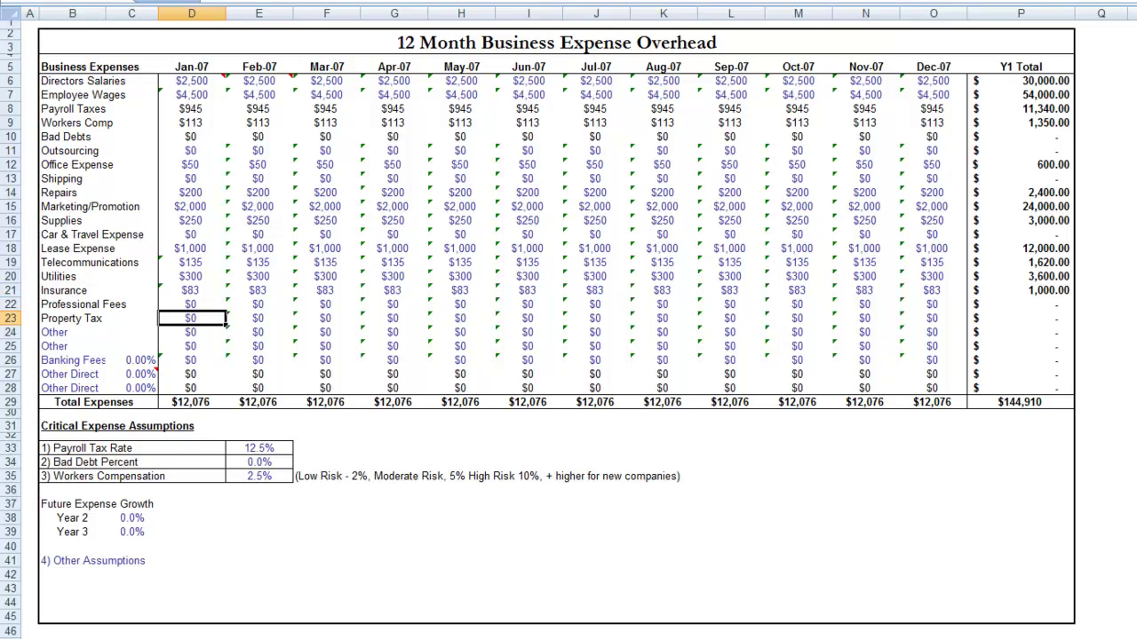
- Relabel the Banking Fees row as Credit Card with a 1.0% rate
key("Down")
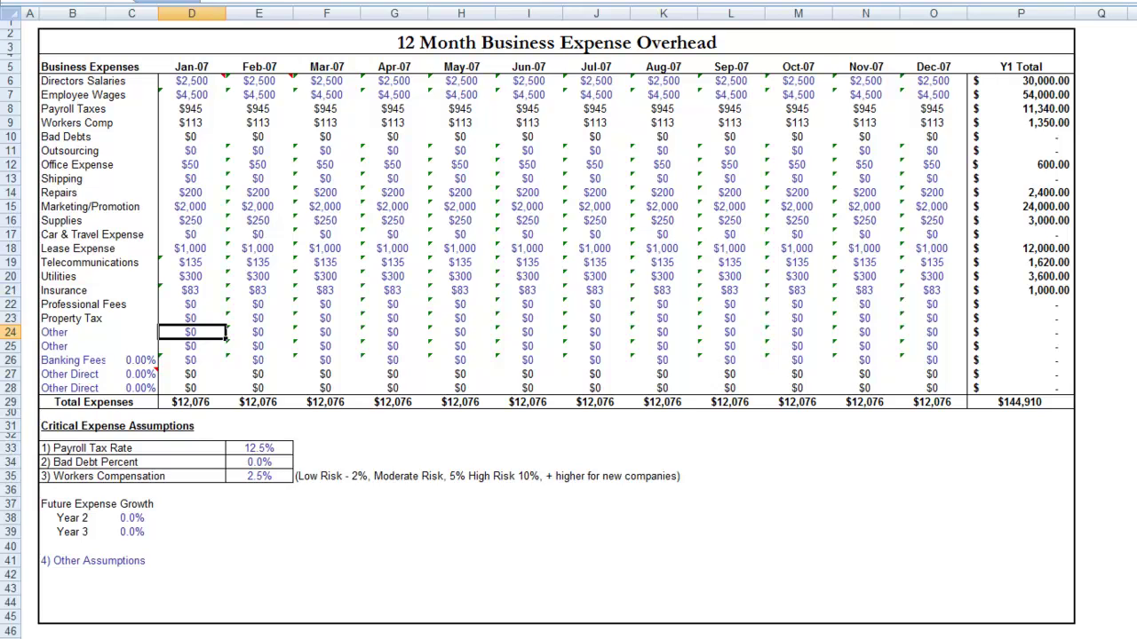
key("Down")
key("Left")
key("Down")
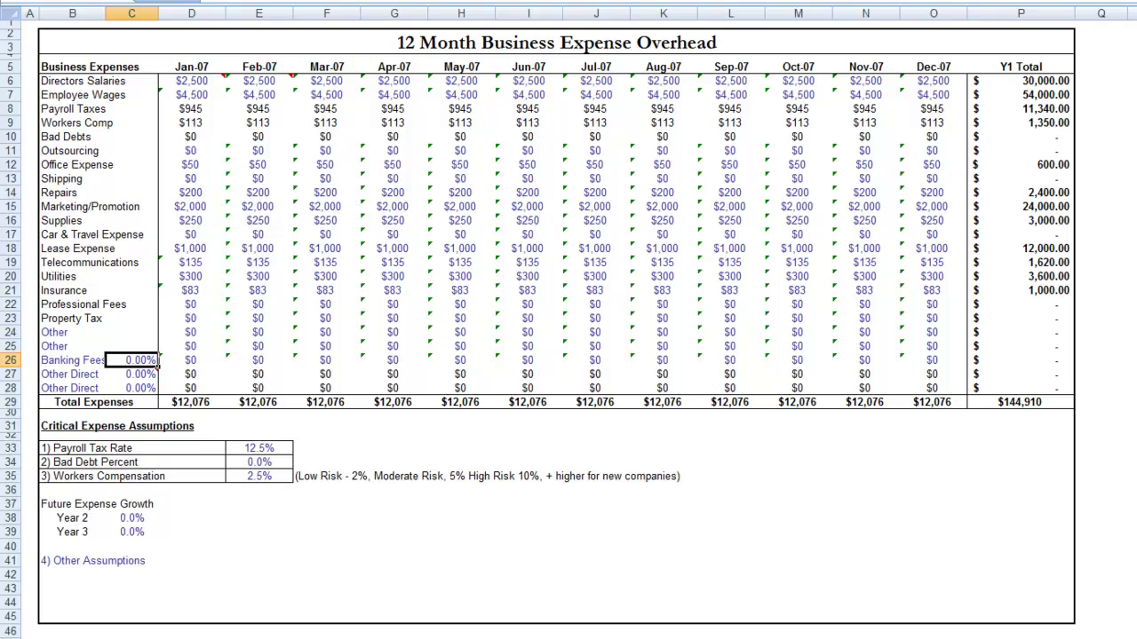
key("Left")
type("C")
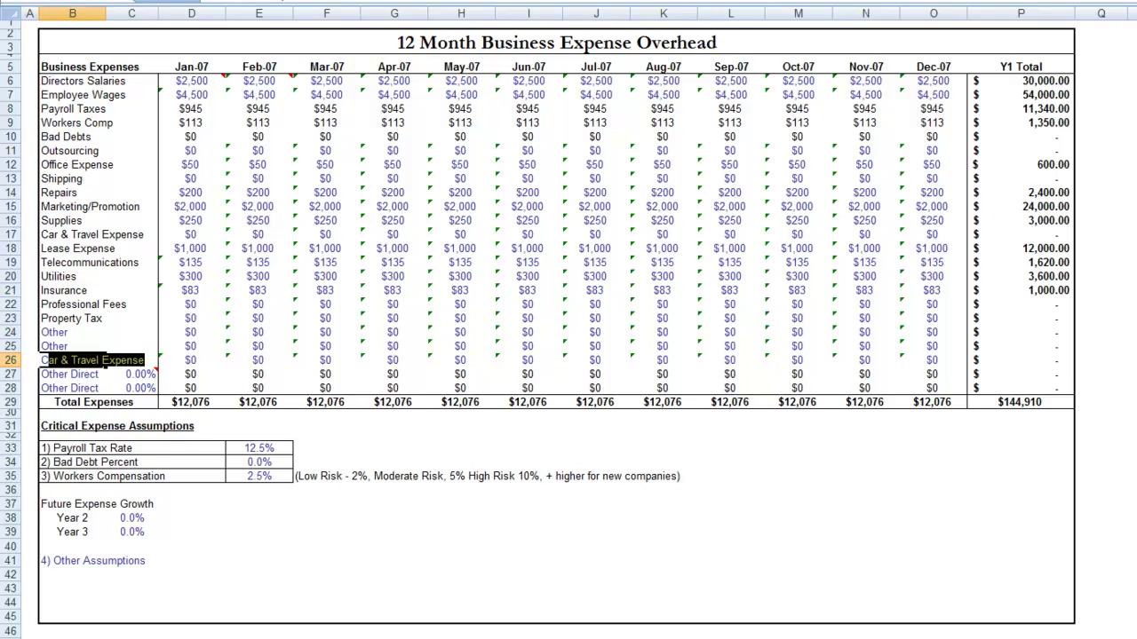
type("redit Card")
key("Tab")
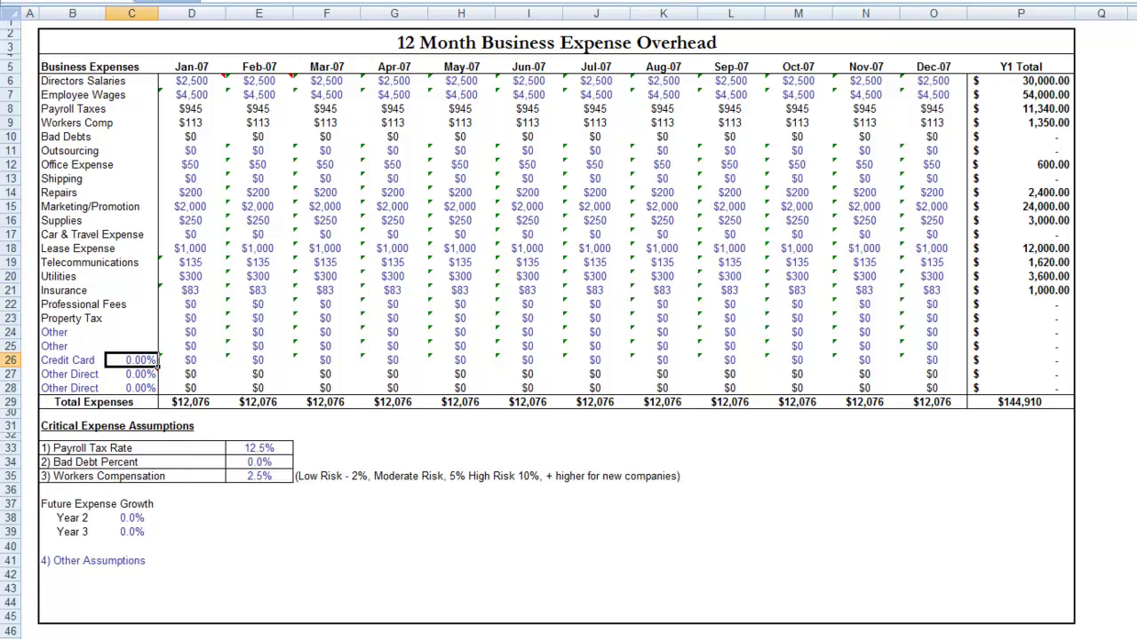
type("1.0")
key("Return")
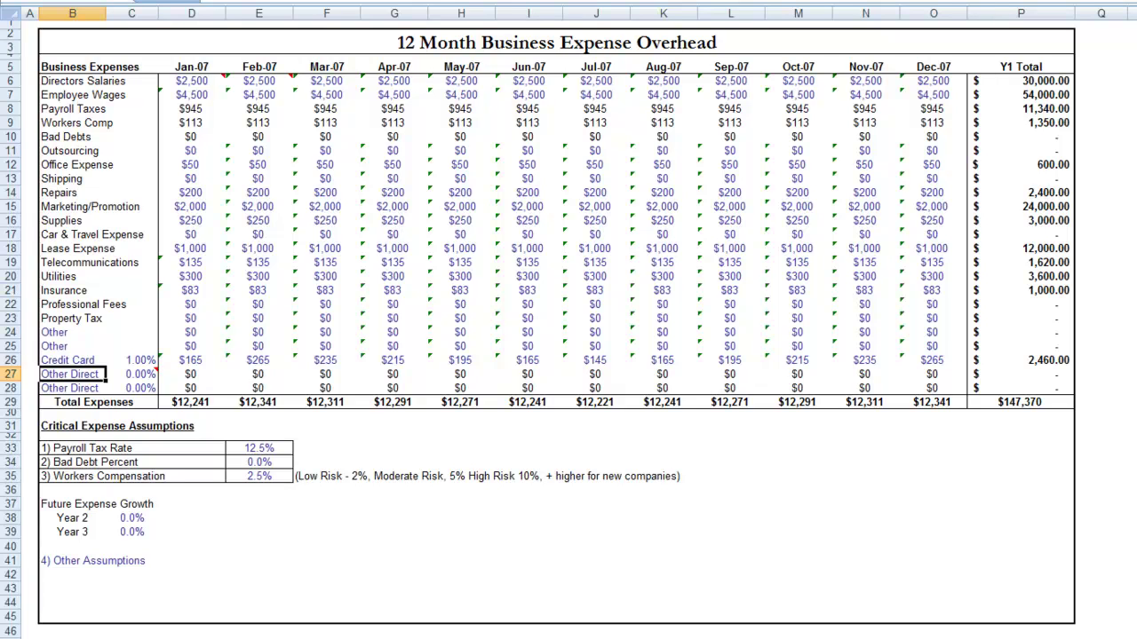
key("Up")
key("Right")
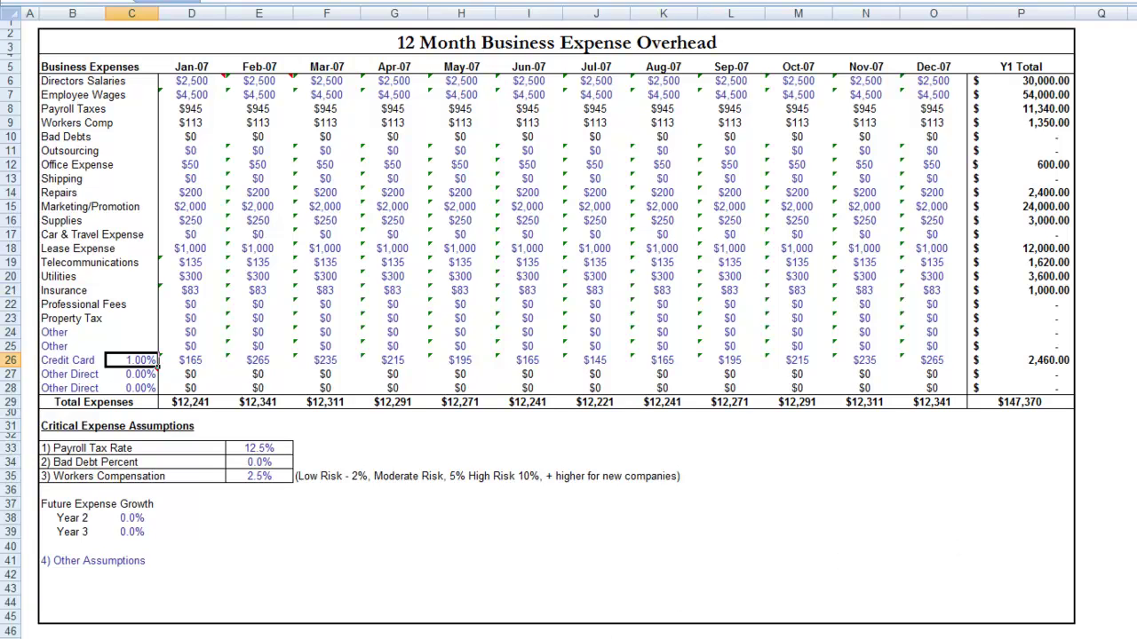
- Enter future expense growth of 5 for Year 2 and 3 for Year 3
left_click(140, 515)
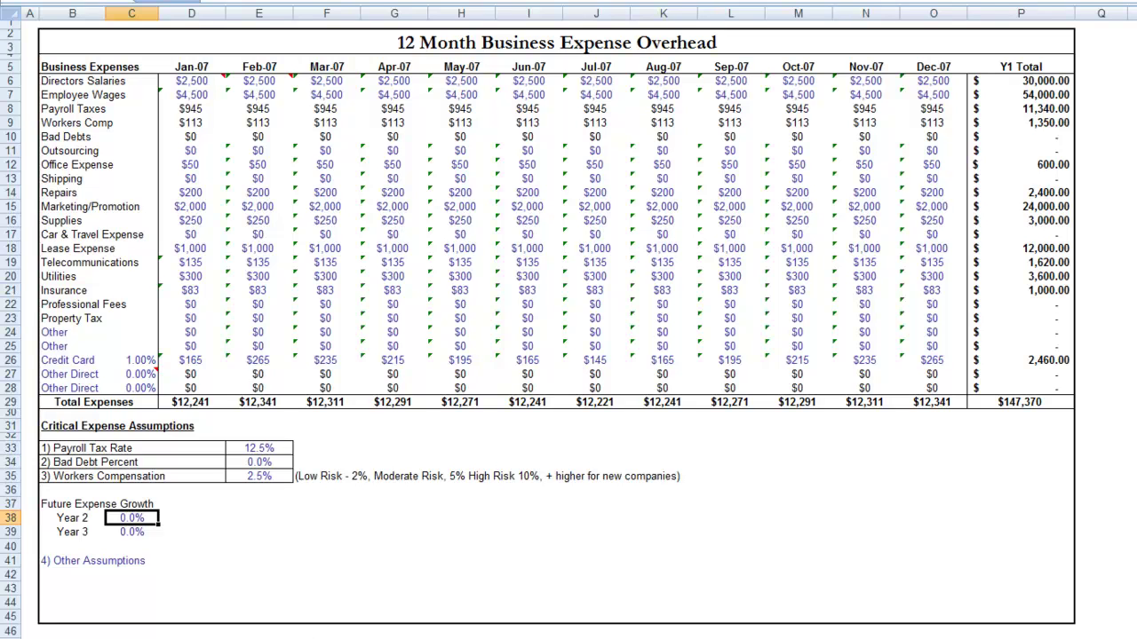
key("ctrl+Page_Up")
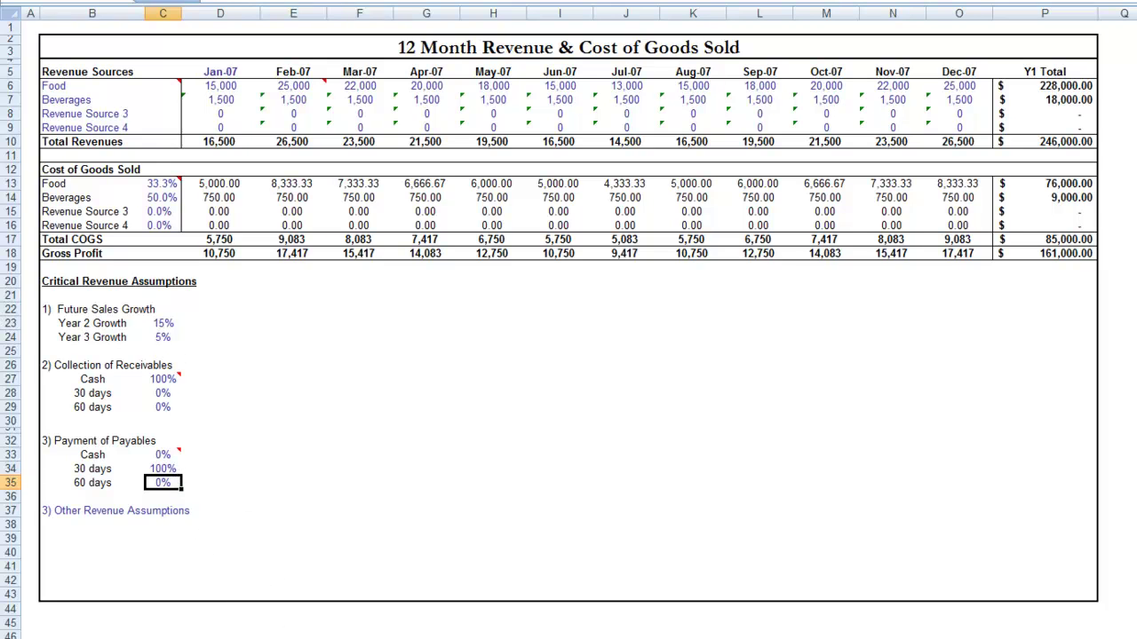
key("ctrl+Page_Down")
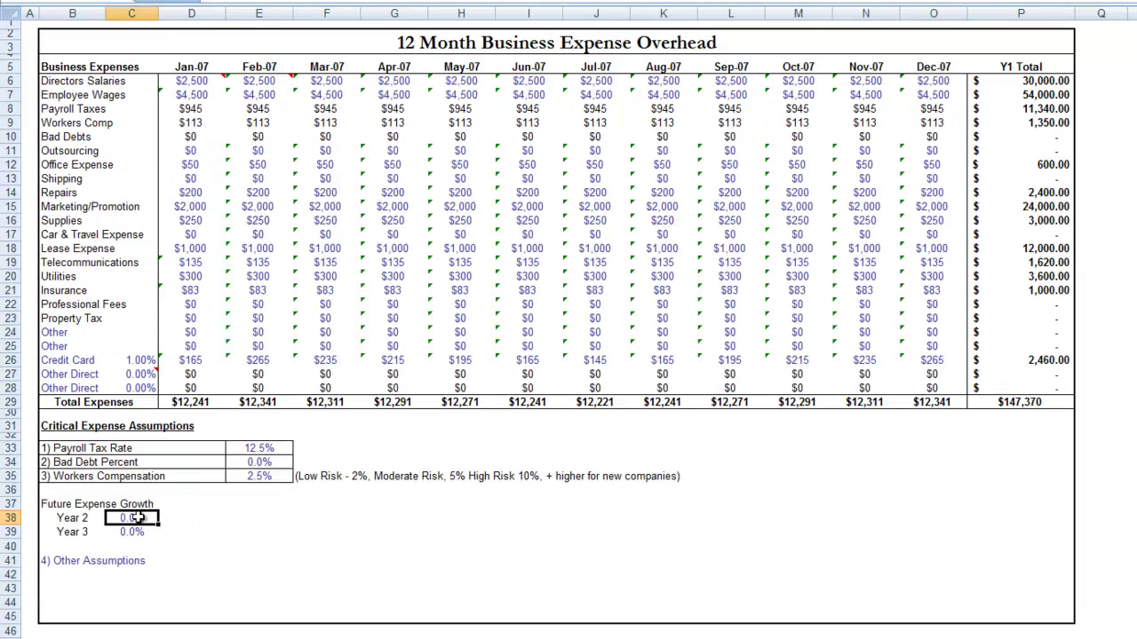
type("5")
key("Return")
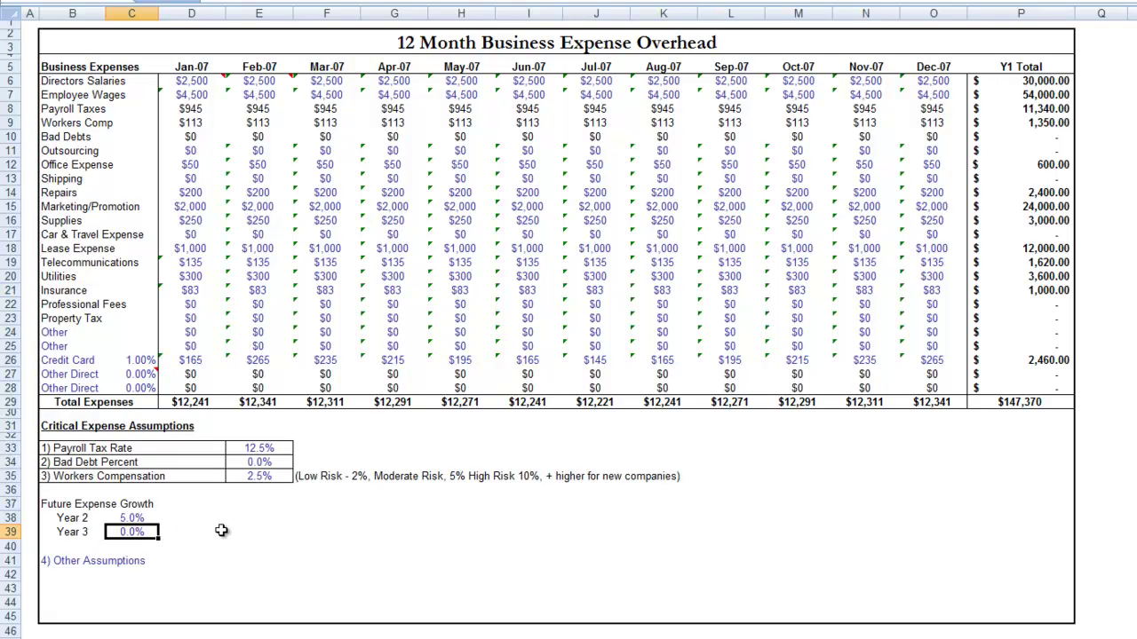
type("3")
key("Return")
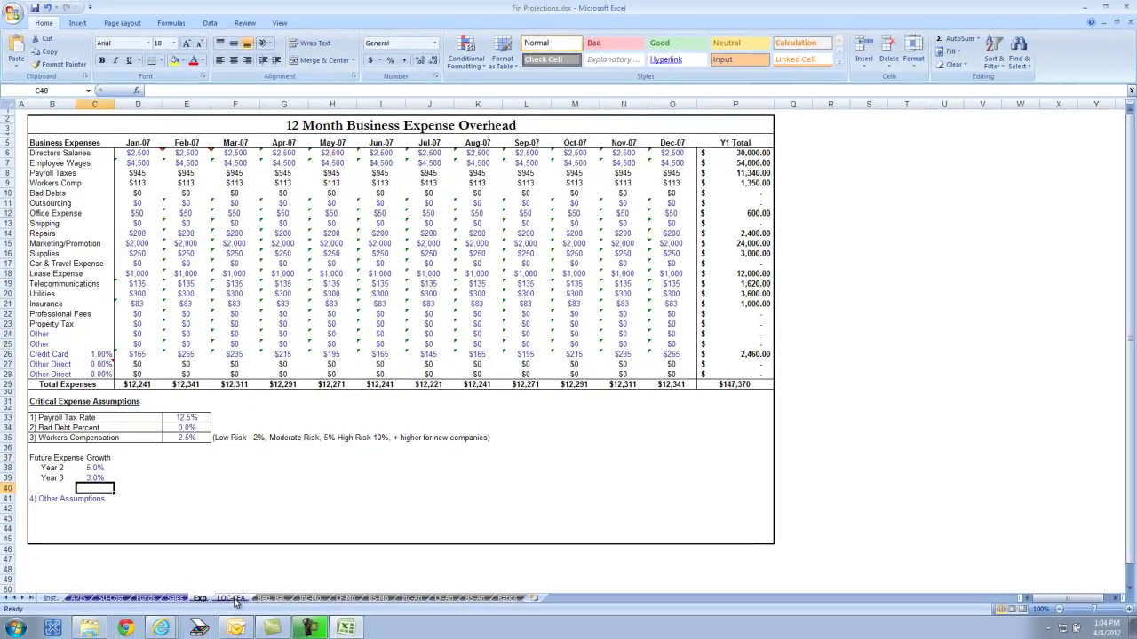
- Switch to the LOC-CFA cash flow and line-of-credit sheet
left_click(233, 598)
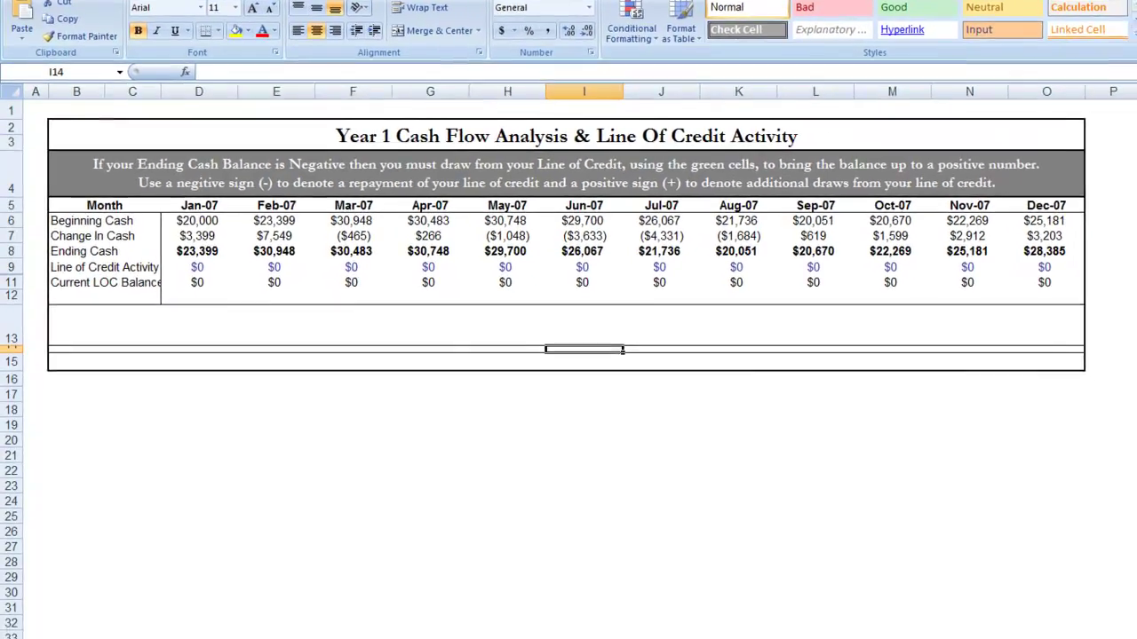
- Review the Beginning Balance Sheet, then view the monthly income statement at 100% zoom
left_click(309, 616)
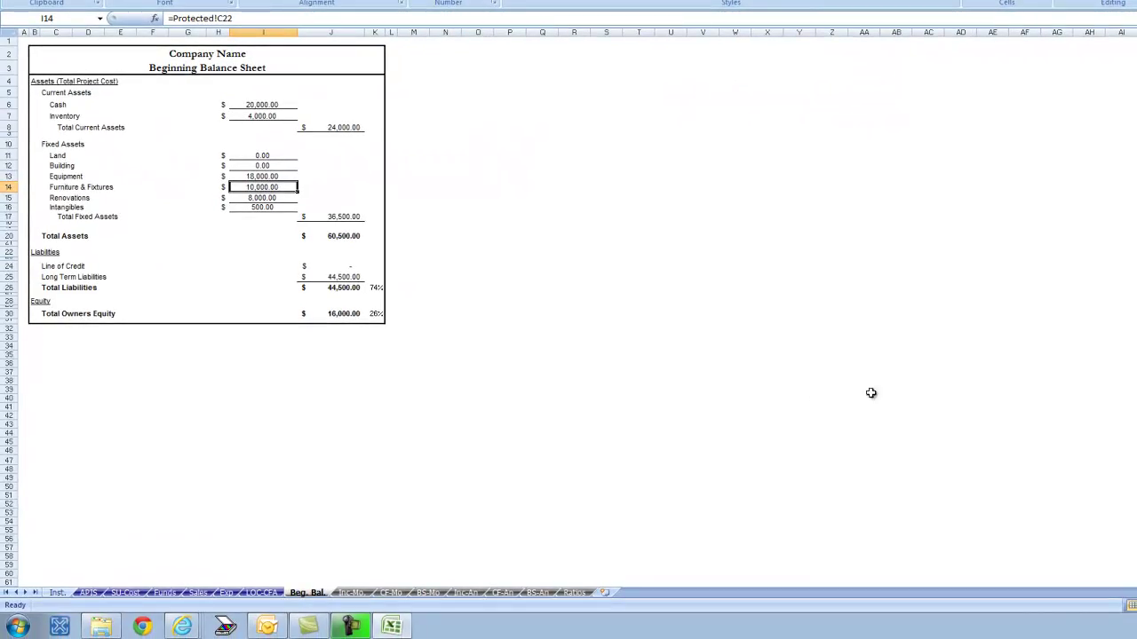
scroll(1080, 492, "up", 2)
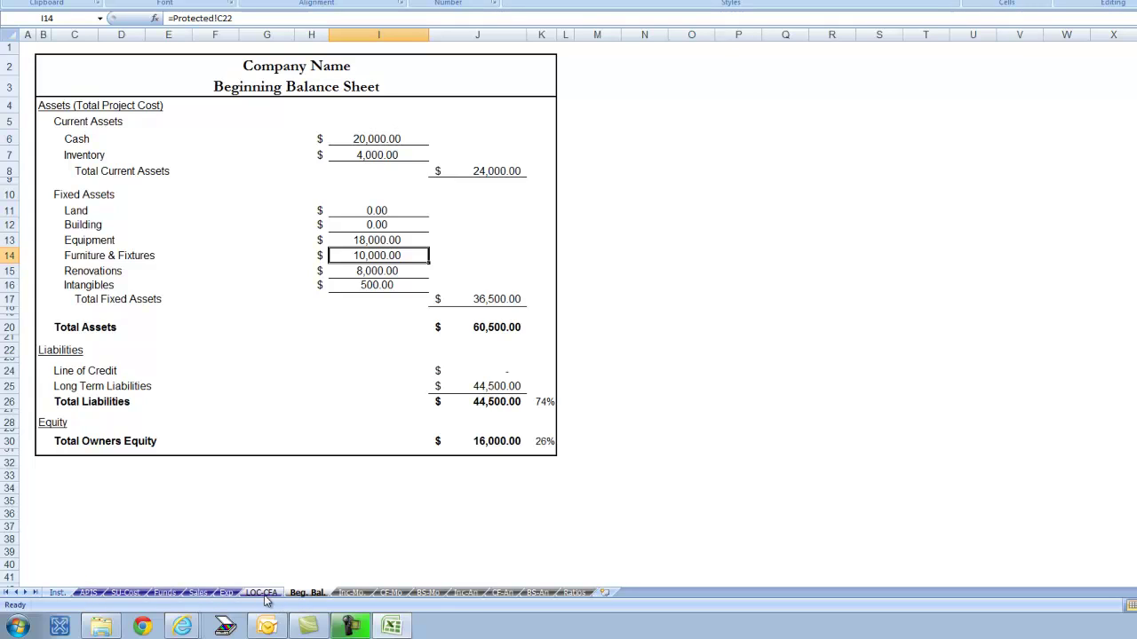
left_click(352, 592)
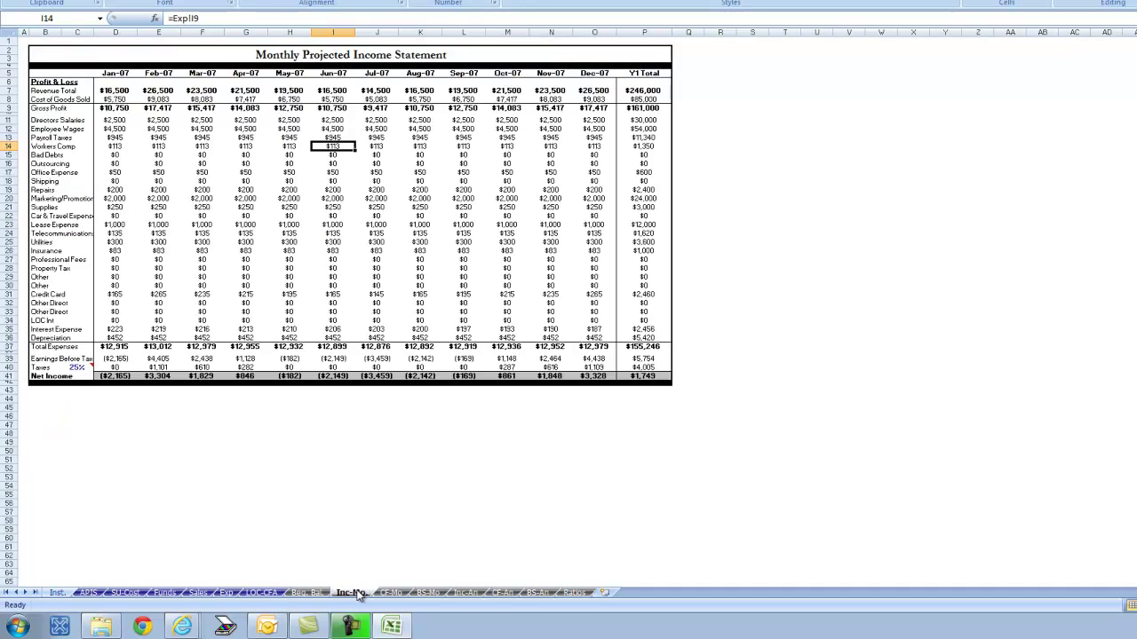
left_click(306, 592)
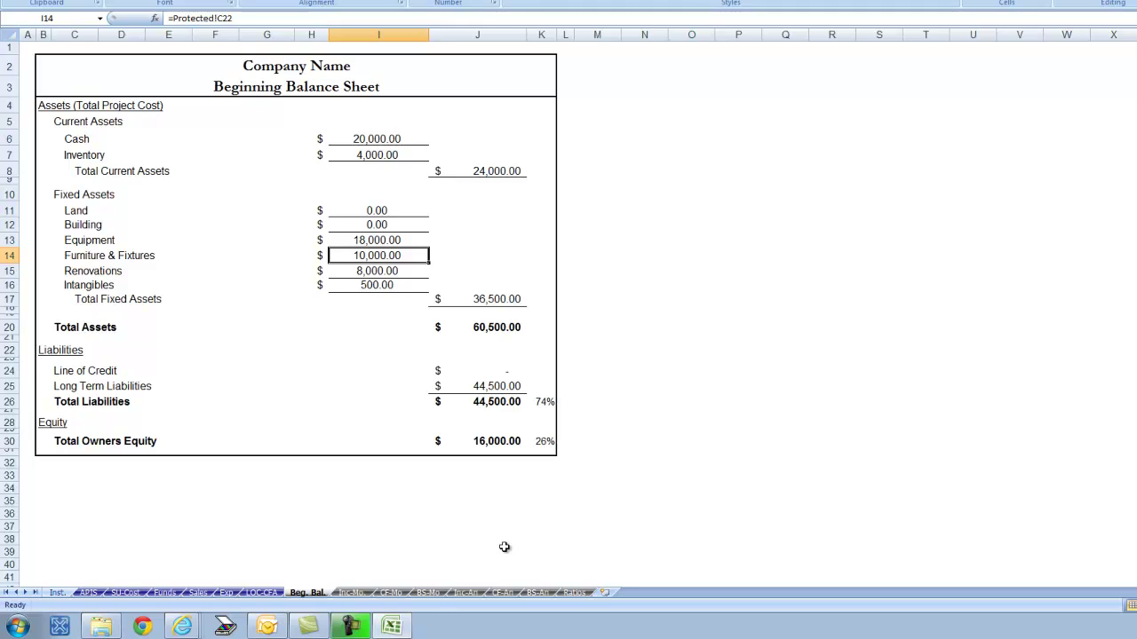
left_click(351, 593)
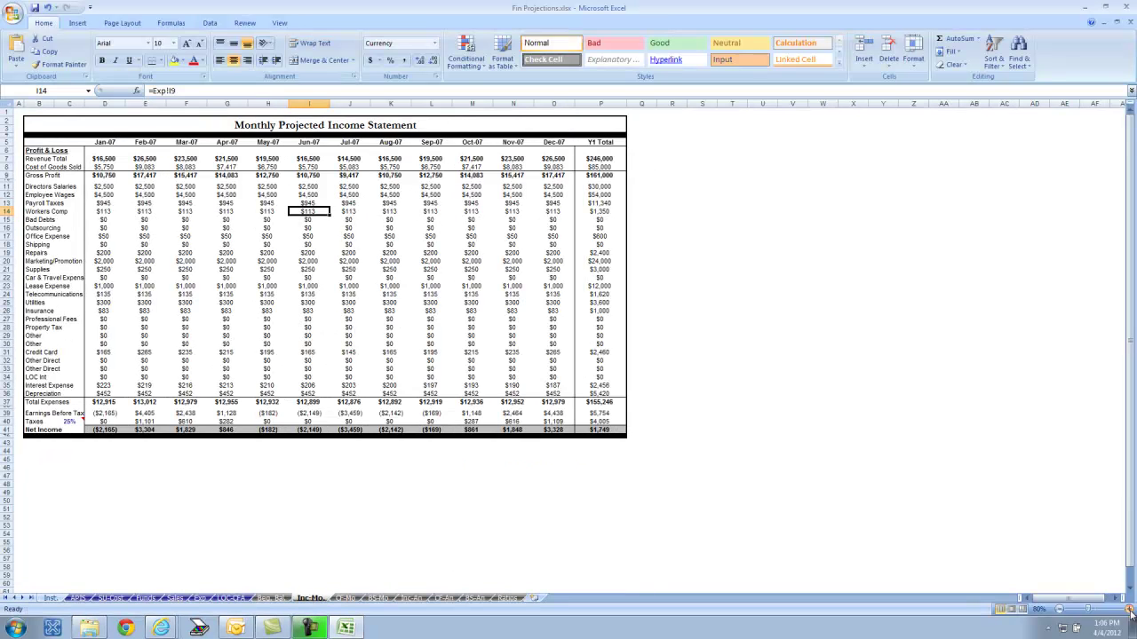
left_click(1130, 609)
left_click(1130, 609)
scroll(971, 341, "up", 1)
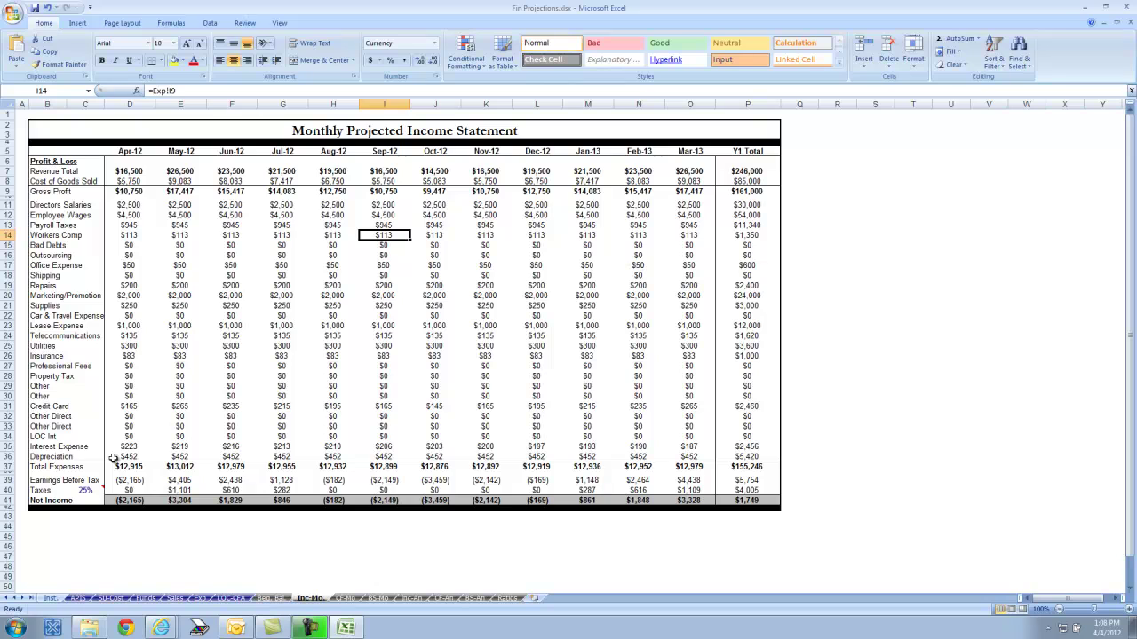
- Clear the income statement's tax rate to 0%
left_click(89, 490)
key("Delete")
key("Return")
mouse_move(84, 490)
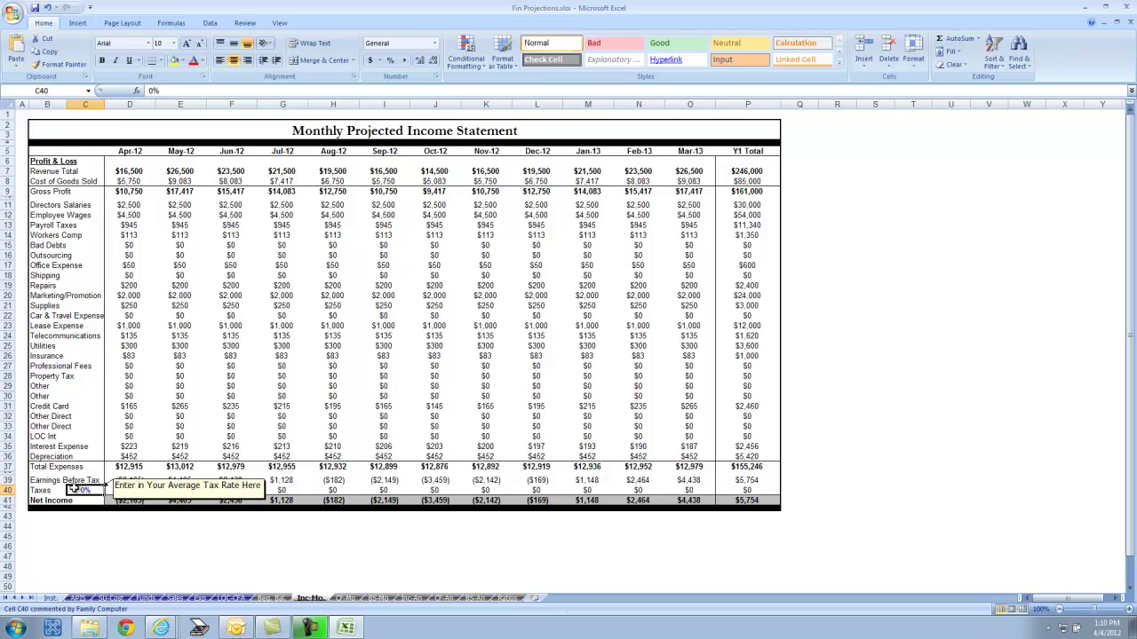
left_click(76, 489)
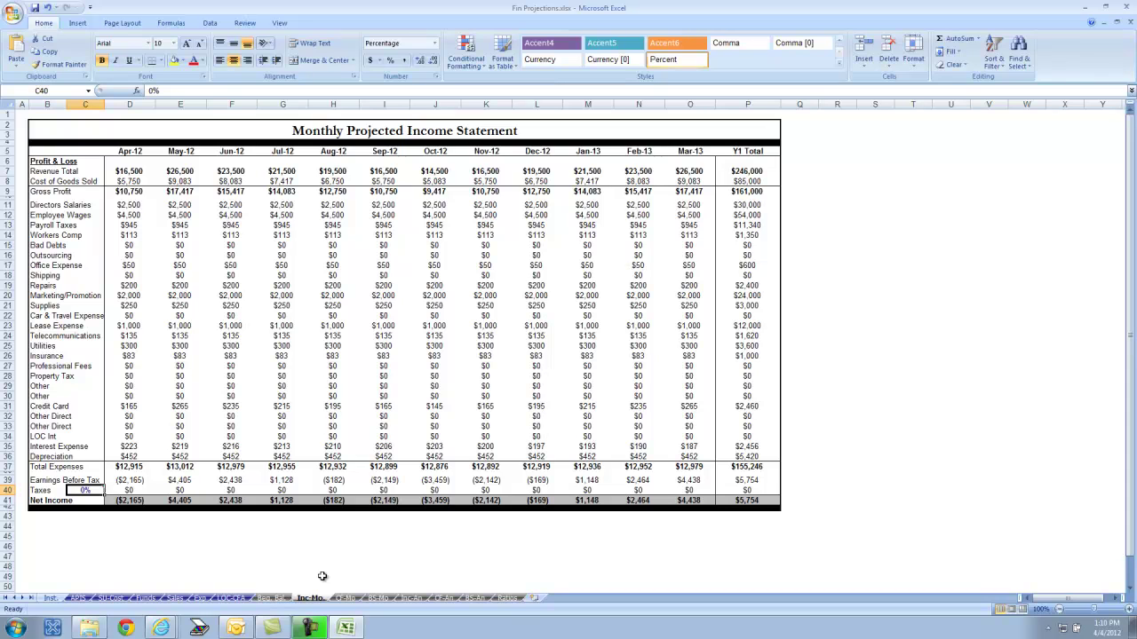
left_click(345, 600)
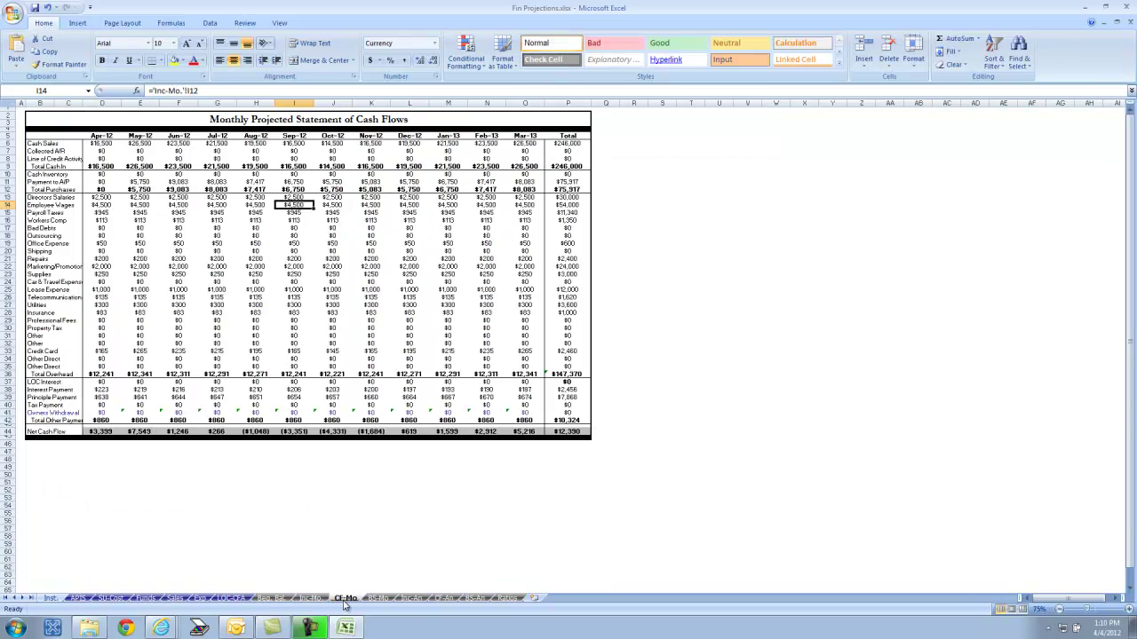
- Zoom into the monthly cash flow statement and inspect Payroll Taxes and Owners Withdrawal cells
left_click(1130, 610)
left_click(1129, 611)
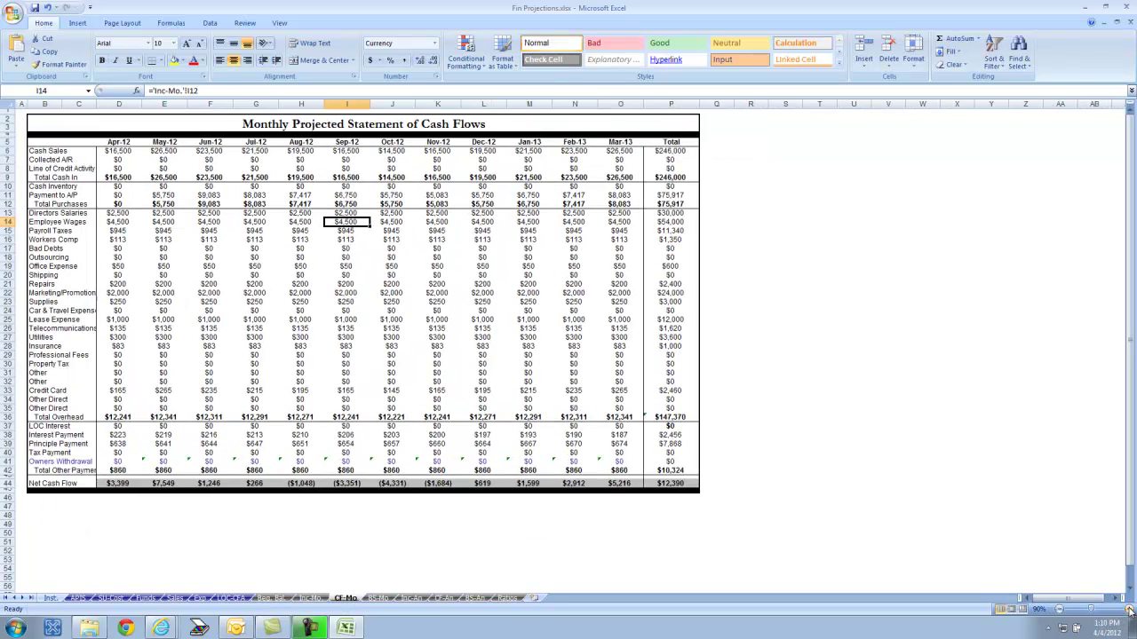
left_click(1130, 610)
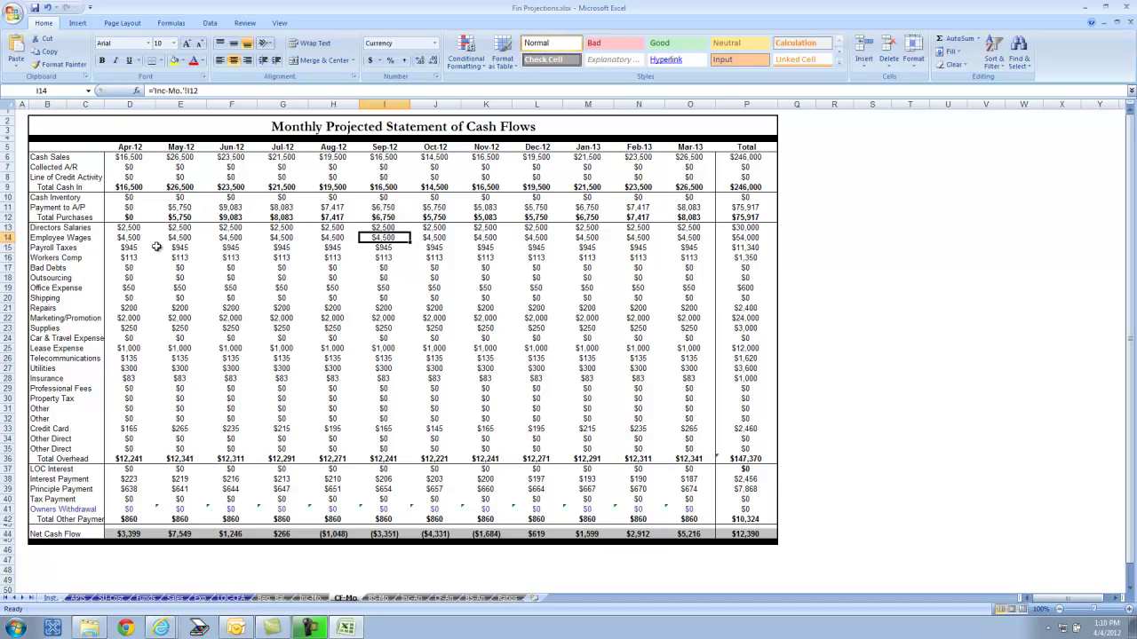
left_click(110, 246)
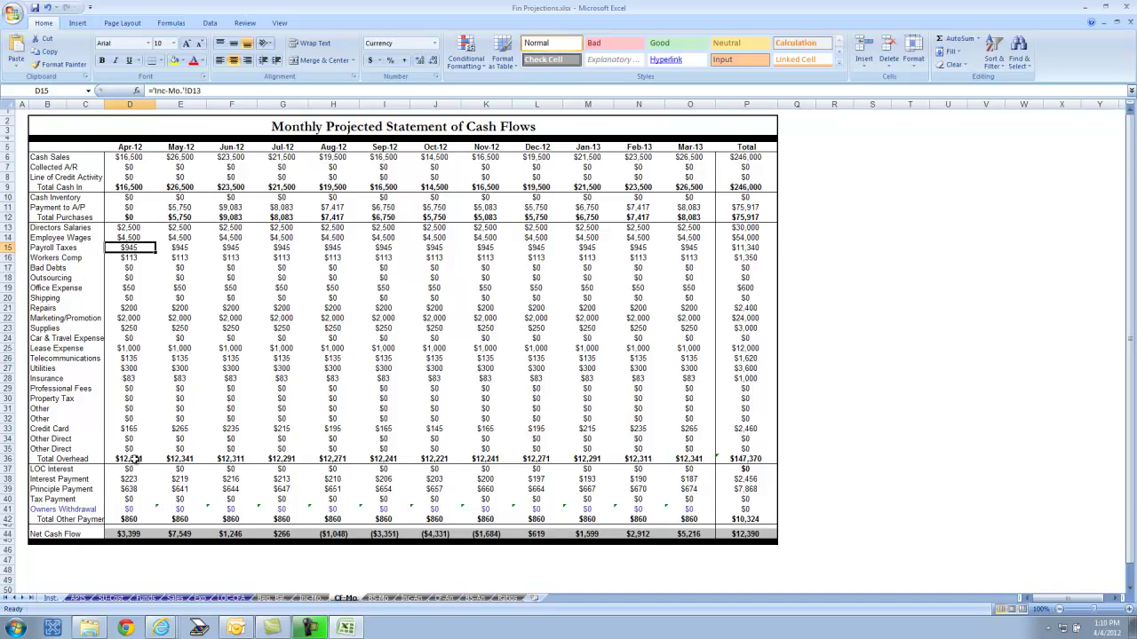
left_click(135, 509)
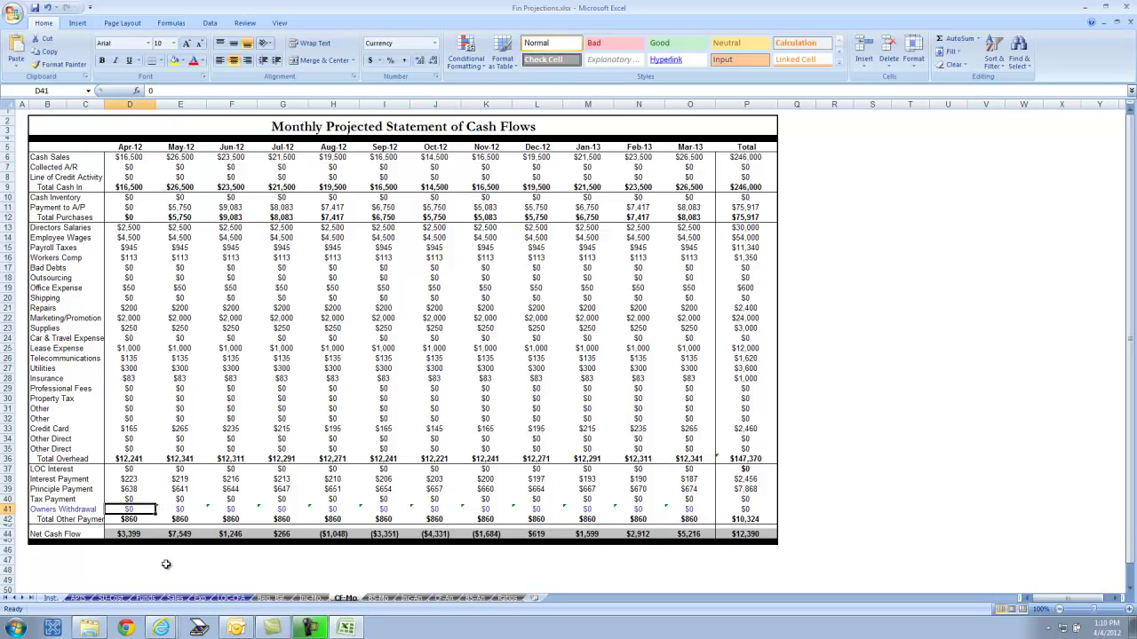
left_click(200, 598)
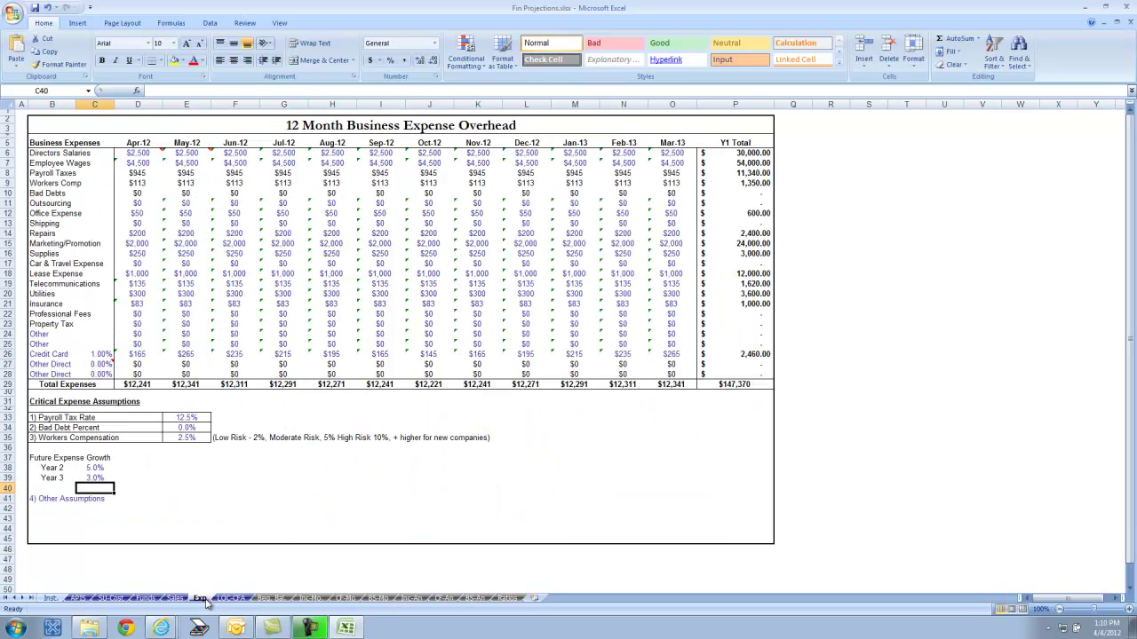
- Set the monthly Directors Salaries on the expense sheet to $0
left_click(141, 154)
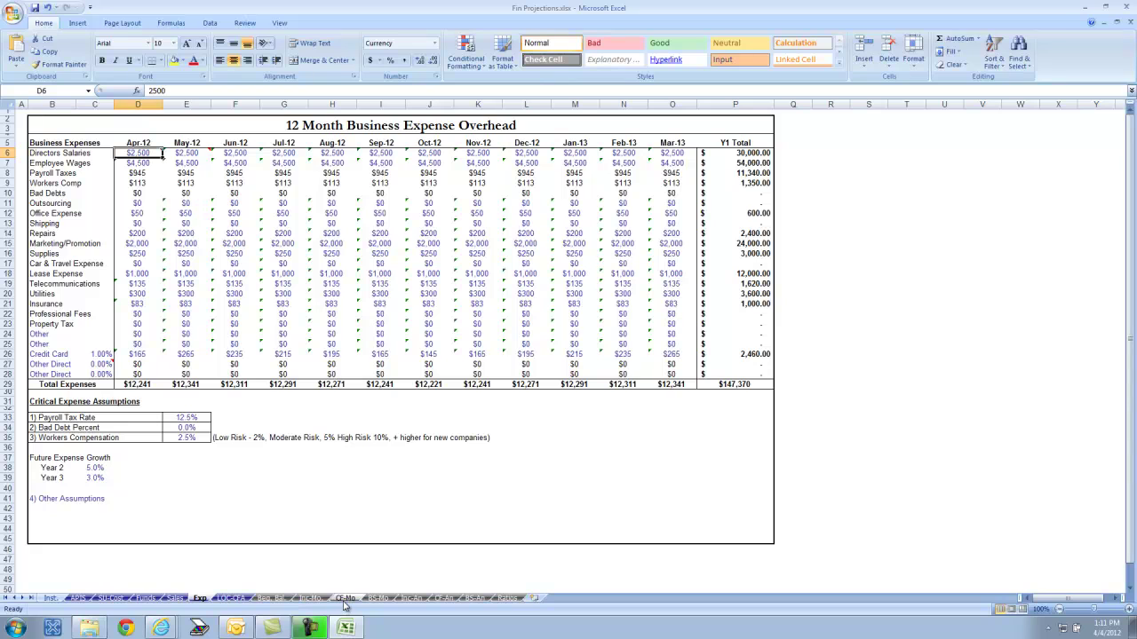
mouse_move(138, 154)
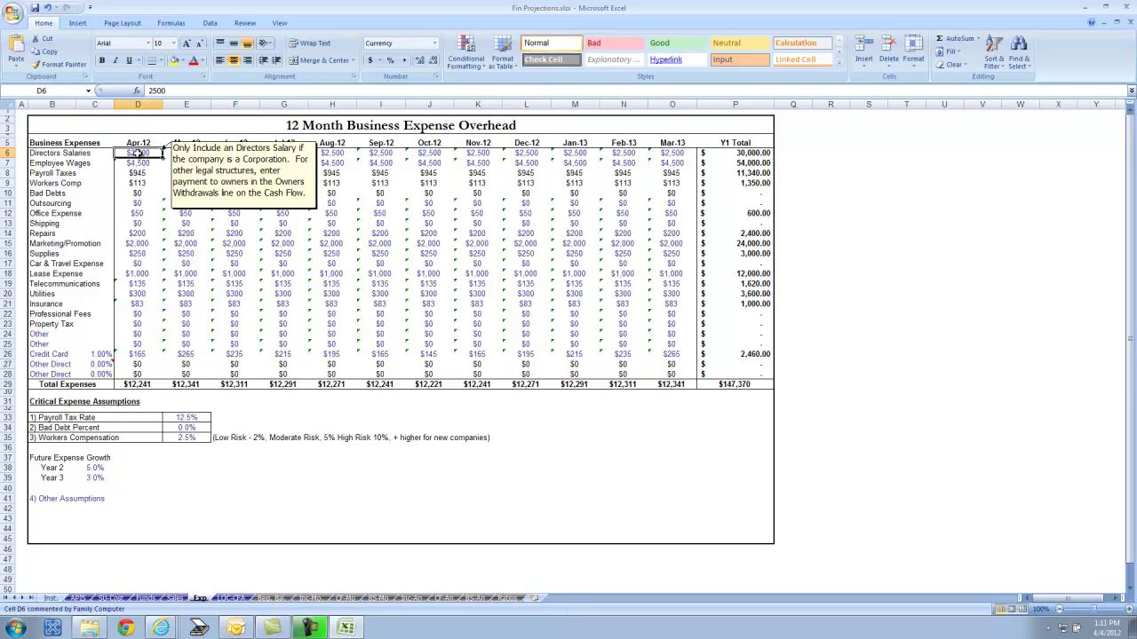
type("0")
key("Return")
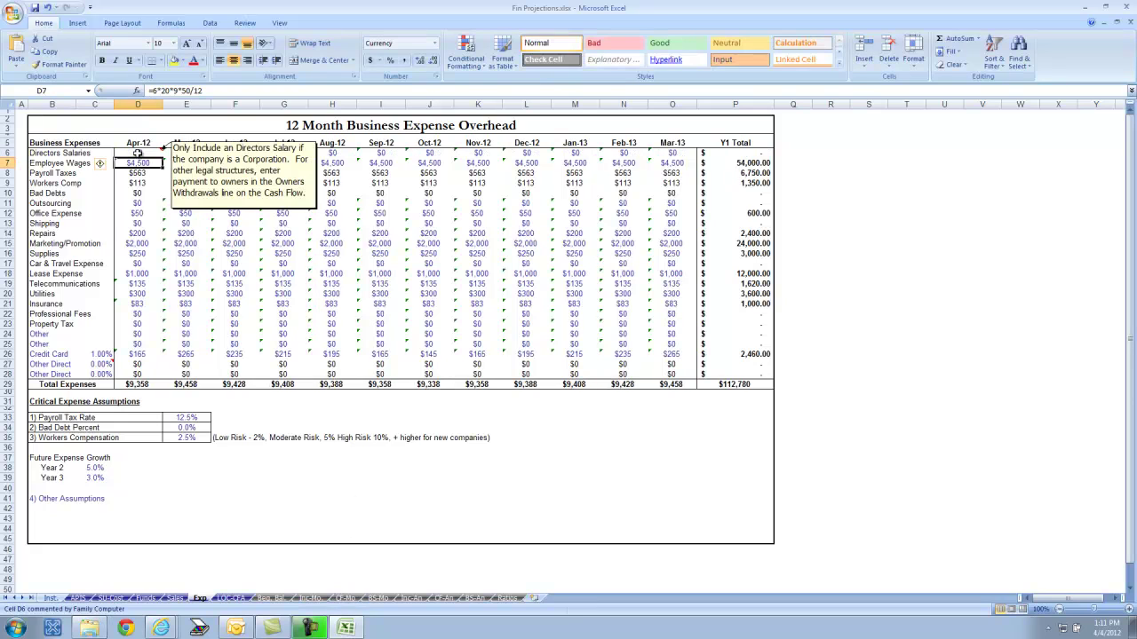
- Set Owners Withdrawal to $2,500 a month on the cash flow statement
left_click(344, 599)
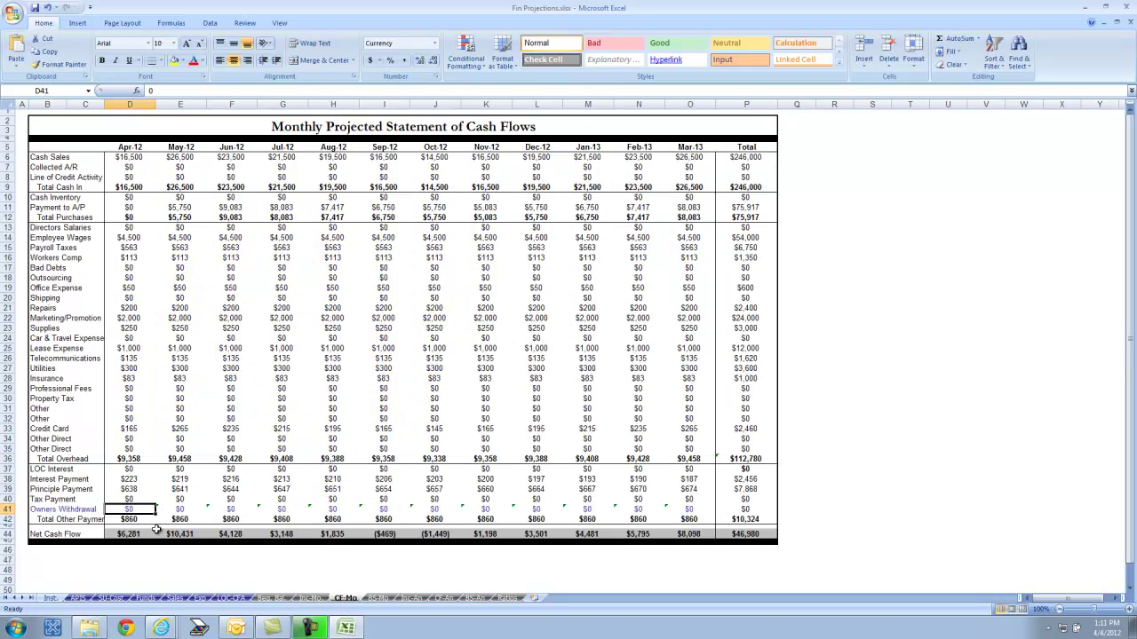
type("2500")
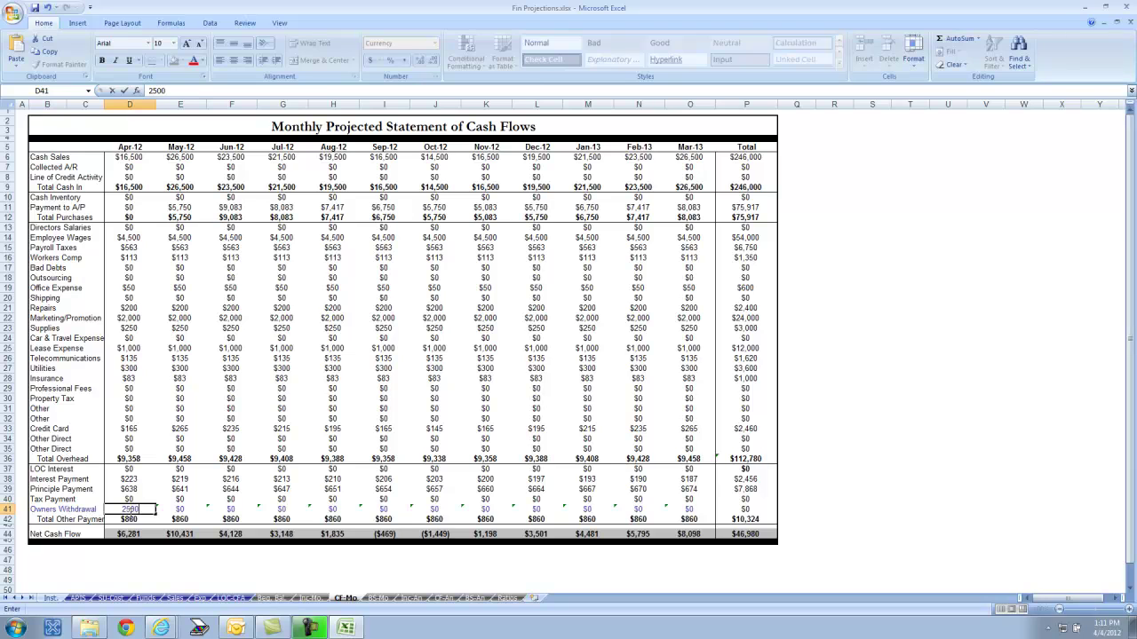
key("Return")
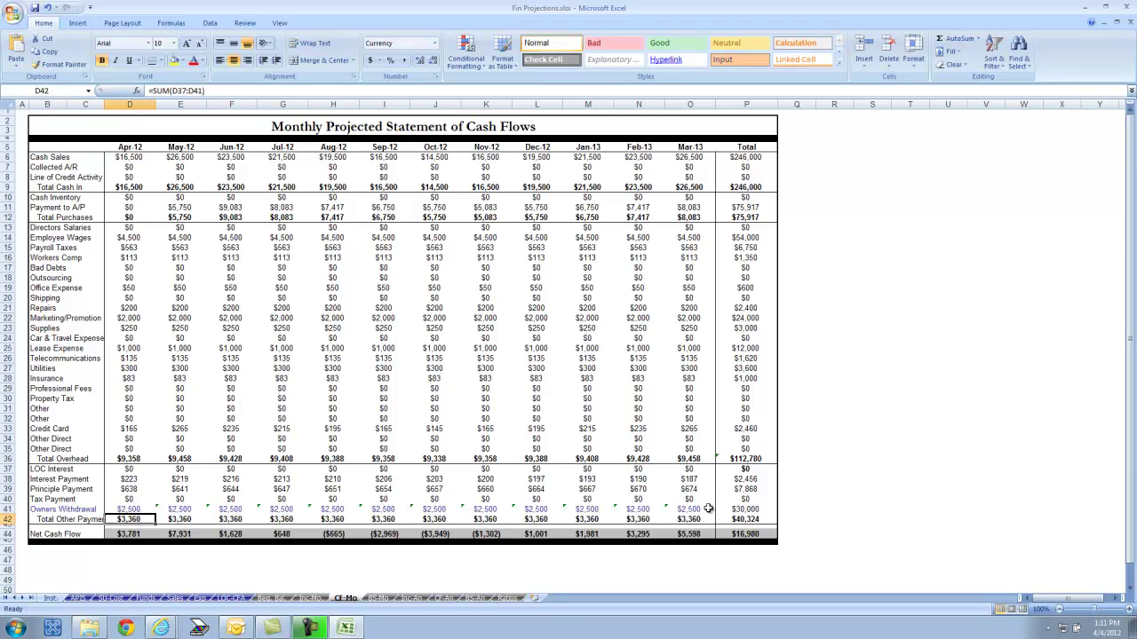
- Show the Monthly Projected Balance Sheet zoomed in
left_click(380, 599)
left_click(1124, 611)
left_click(1124, 612)
left_click(1124, 612)
left_click(1125, 611)
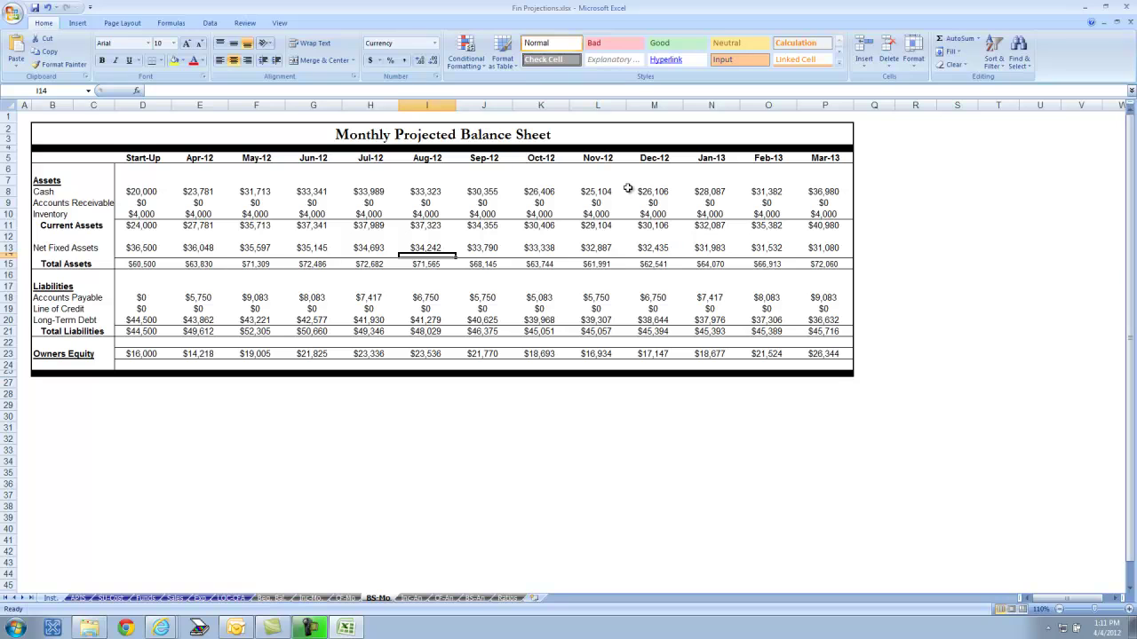
- Show the Inc-An sheet zoomed in to see net income for Years 1–3
left_click(413, 599)
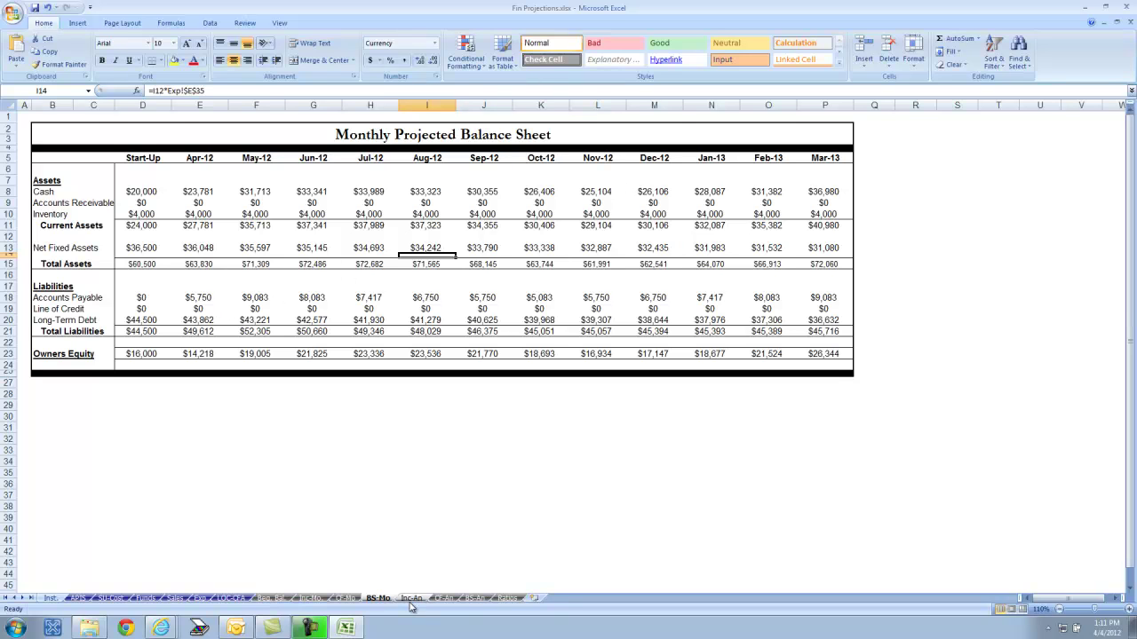
left_click(1128, 611)
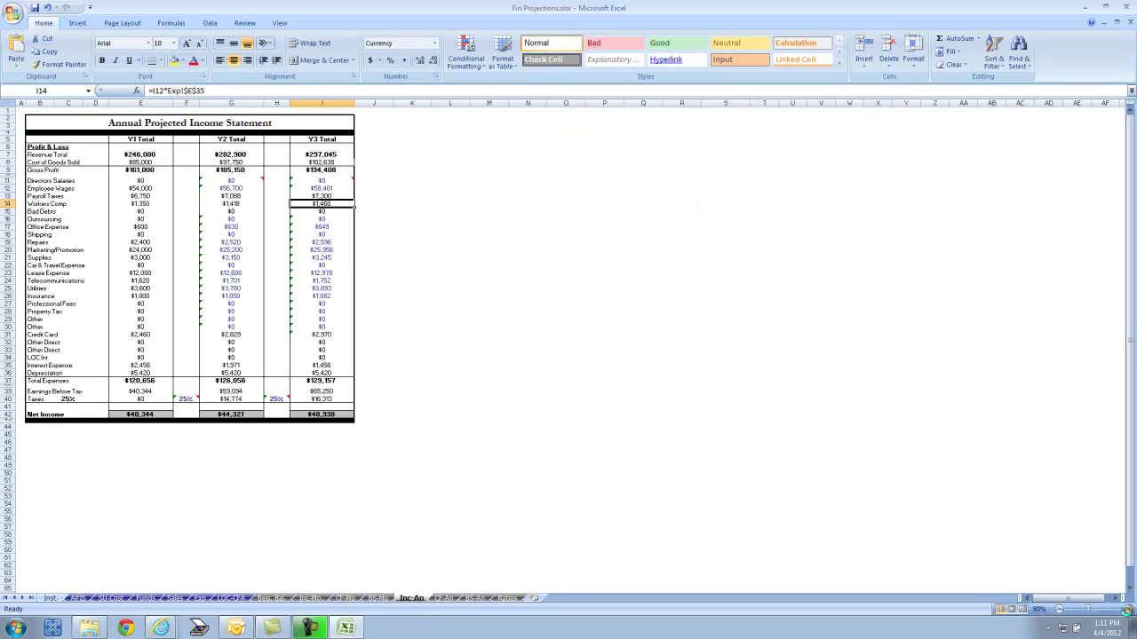
scroll(915, 446, "up", 1)
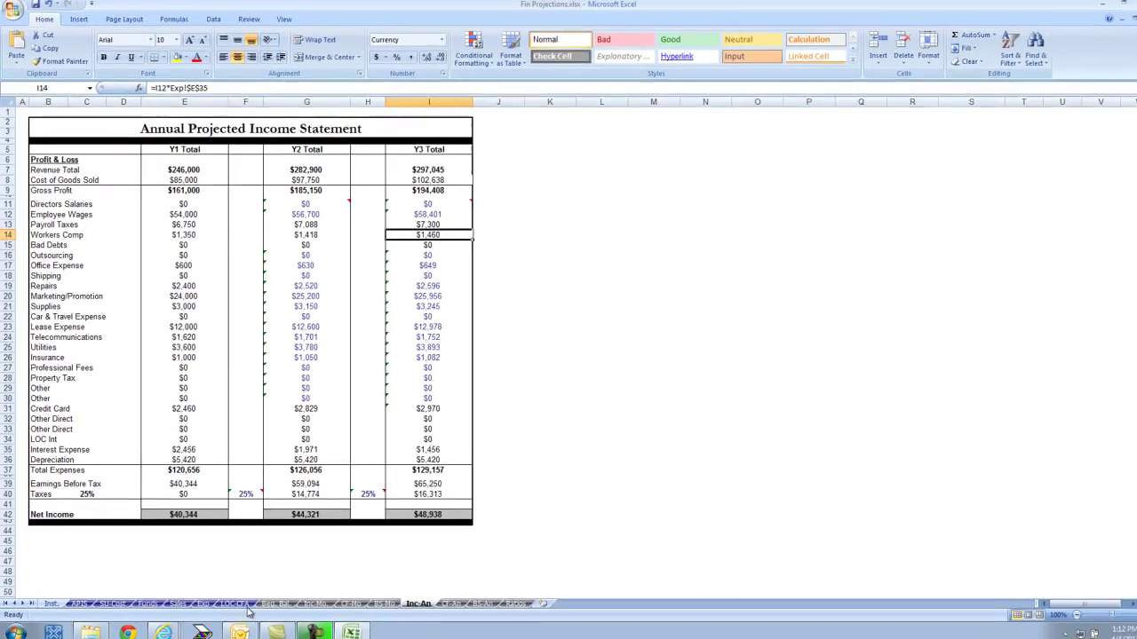
- Set the monthly income statement's tax rate to 25%
left_click(316, 604)
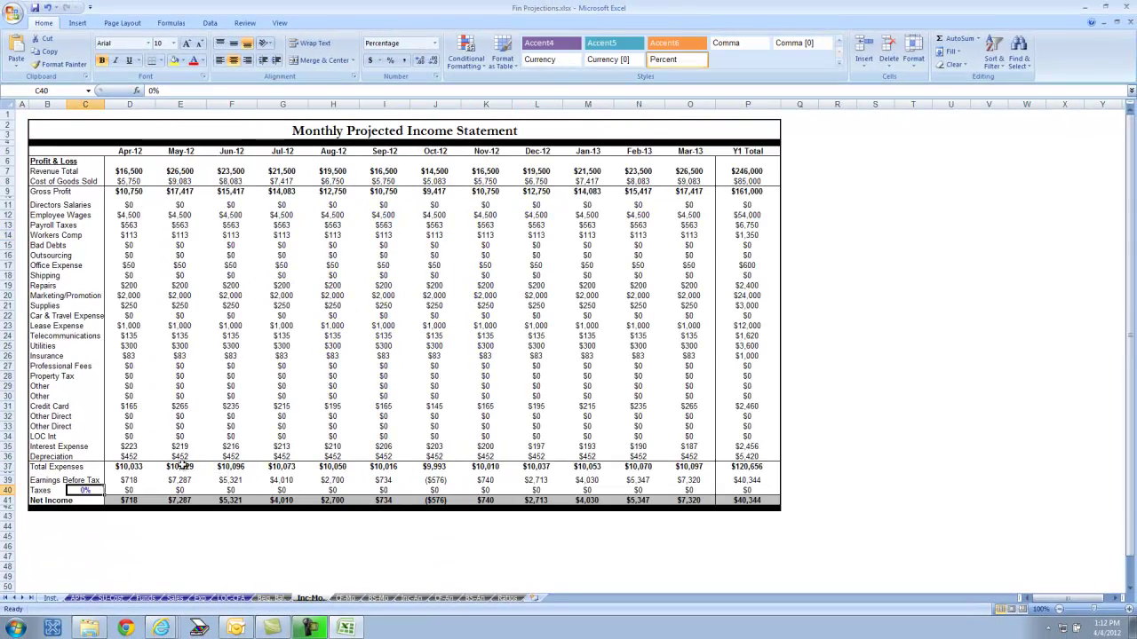
type("25%")
key("Return")
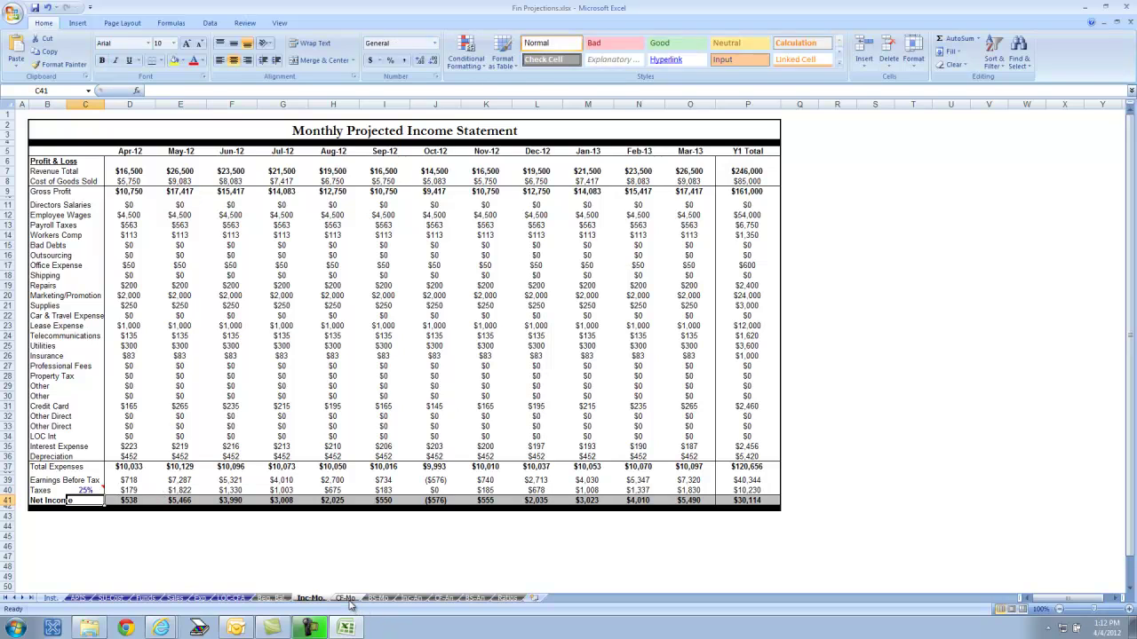
- Review the annual income and cash flow statements, enlarging the cash flow view
left_click(411, 598)
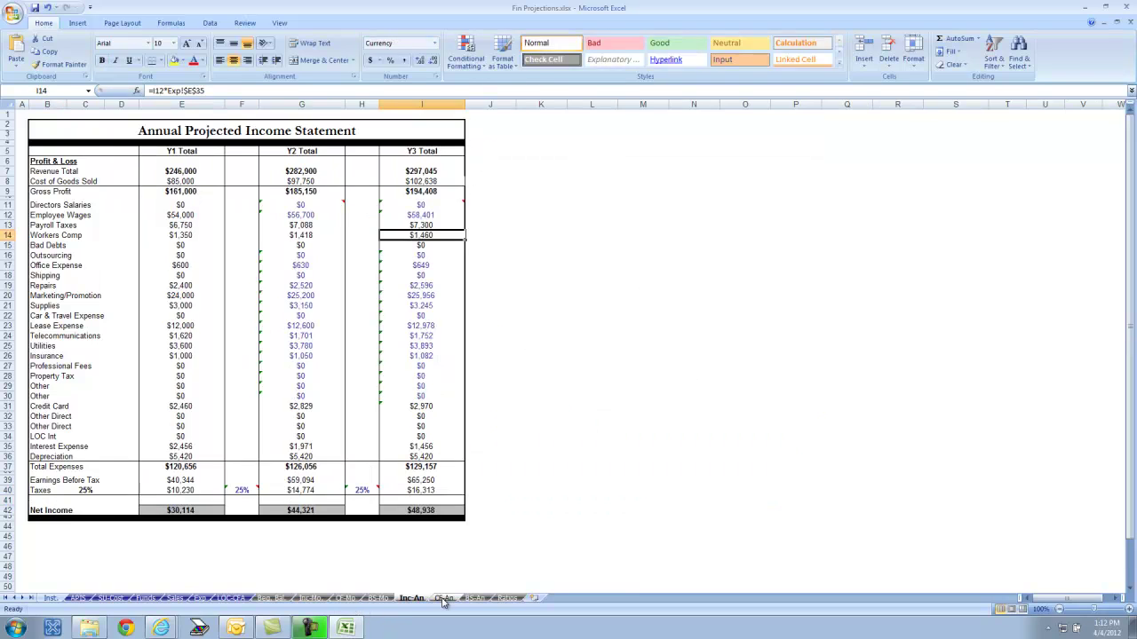
left_click(444, 598)
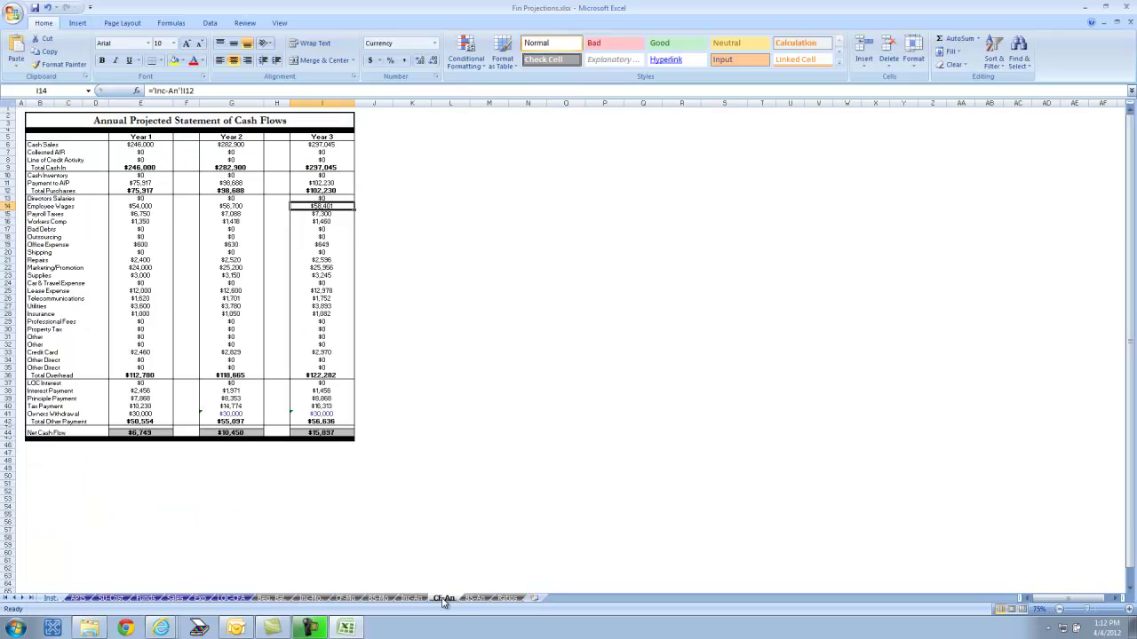
left_click(1128, 610)
left_click(1128, 610)
left_click(1128, 610)
left_click(1128, 610)
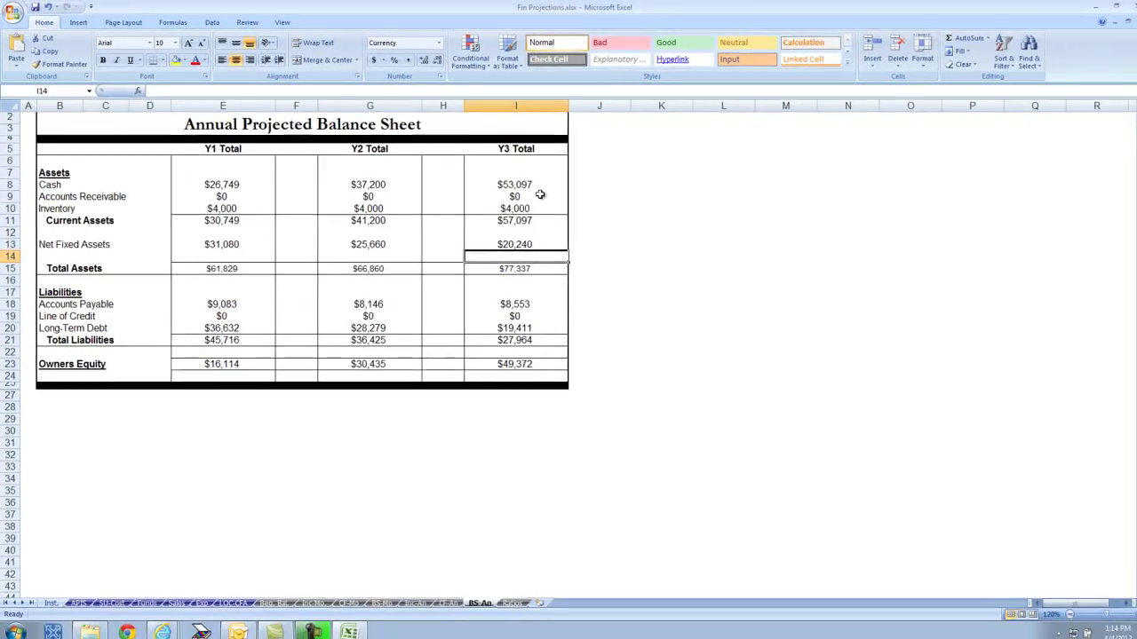
- Zoom in on the Ratio Analysis sheet to review Year 1–3 return on equity (250%, 194%, 132%)
left_click(512, 603)
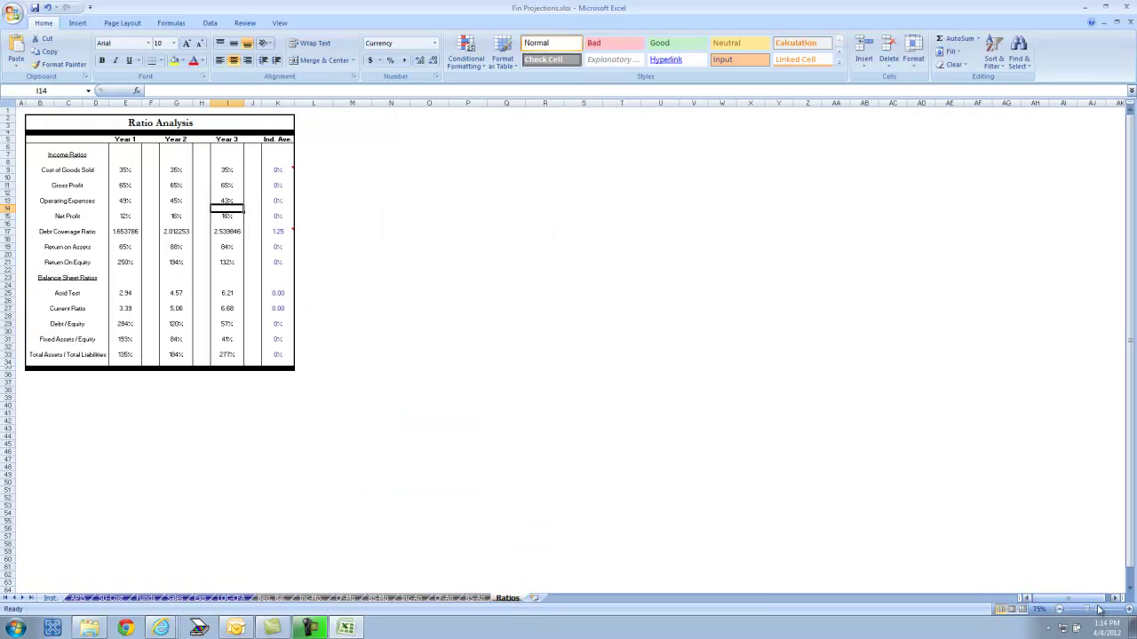
left_click(1128, 611)
left_click(1128, 611)
left_click(1128, 610)
left_click(1127, 610)
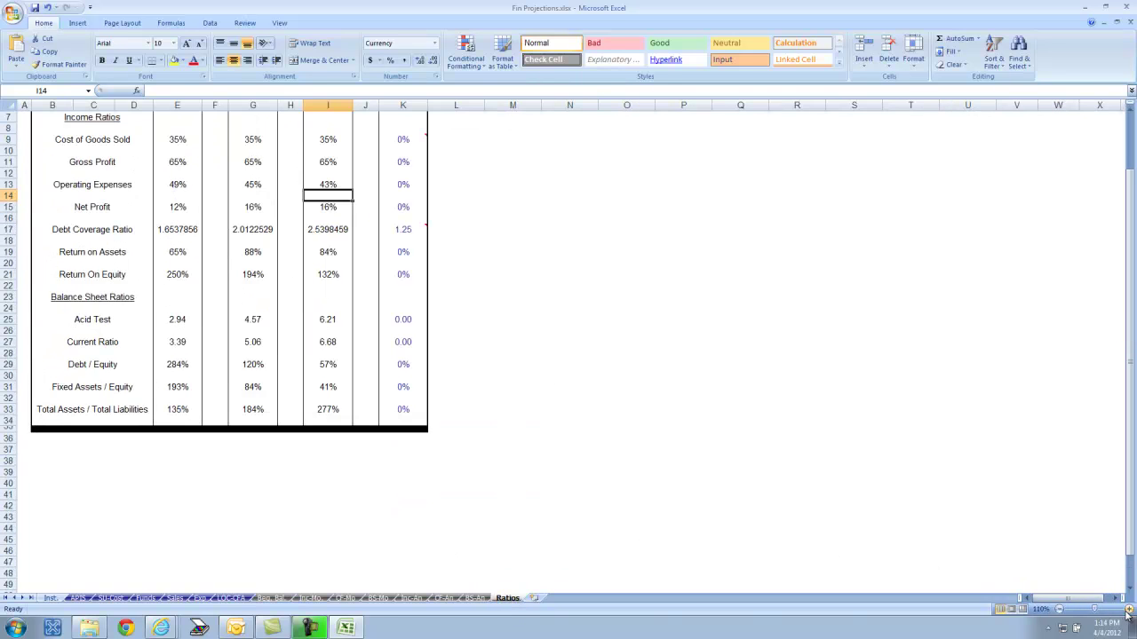
scroll(1097, 540, "up", 2)
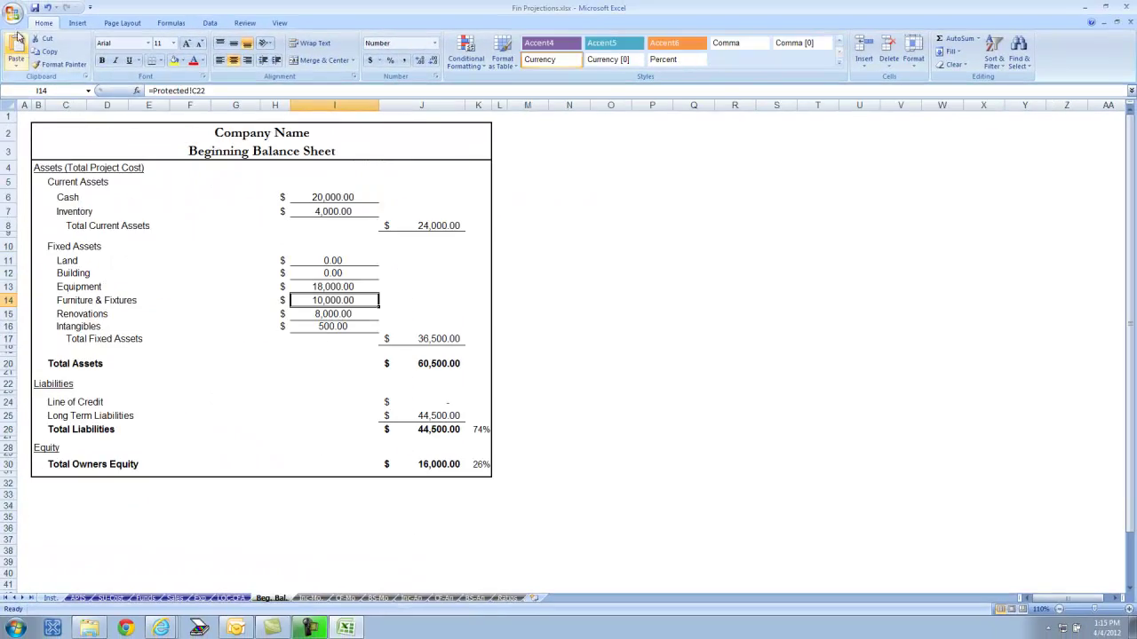
- Print the Entire workbook with the page range limited to pages 8 through 15
left_click(13, 11)
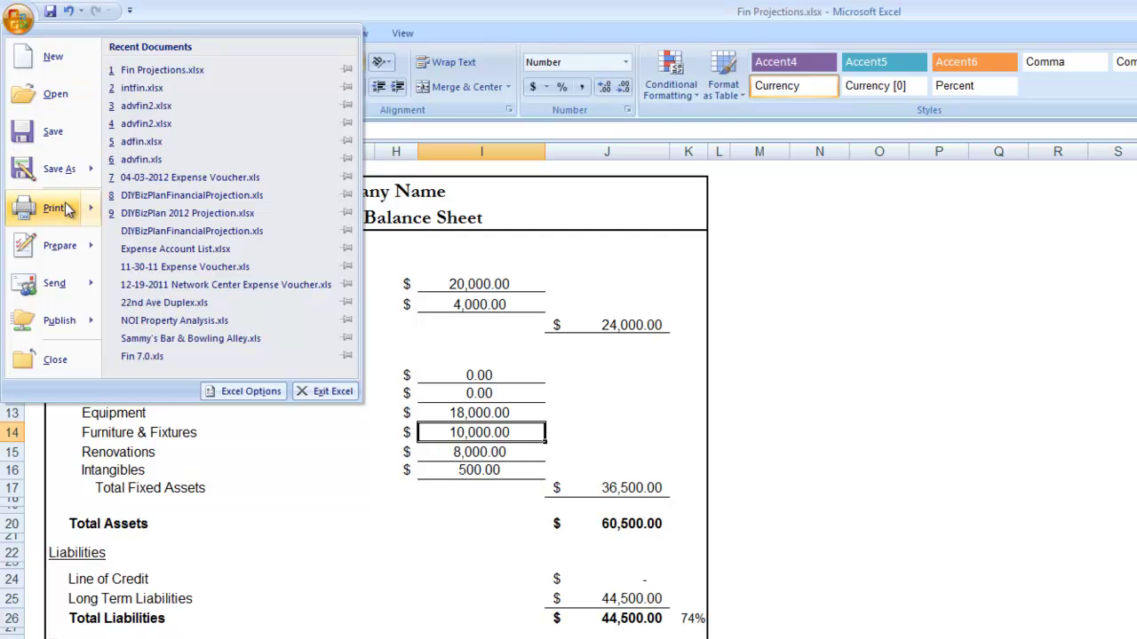
left_click(68, 208)
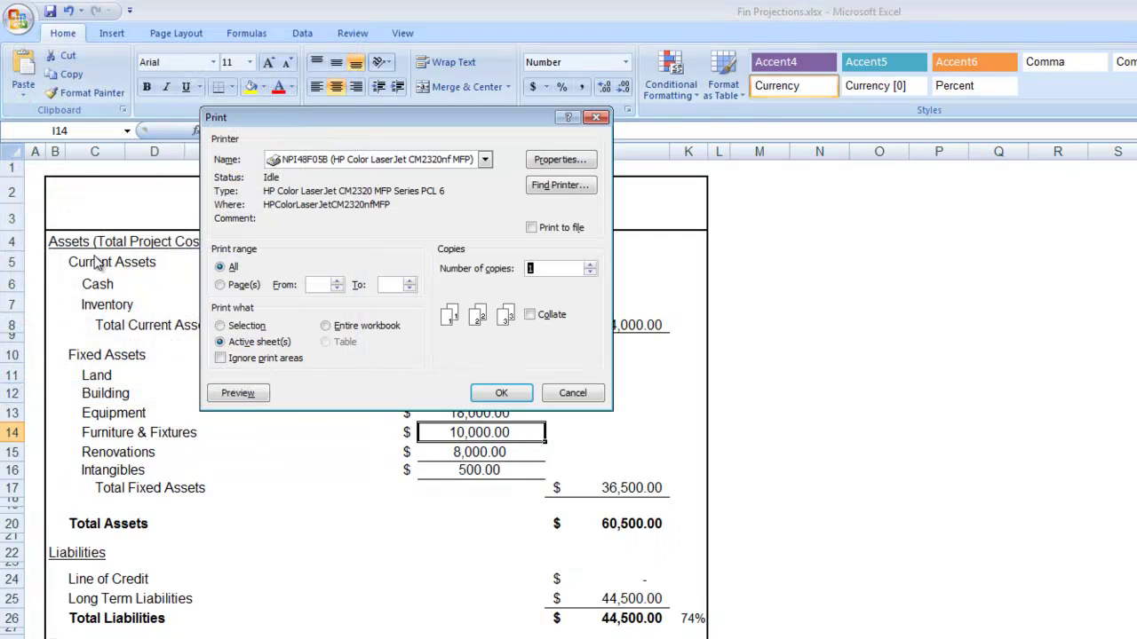
left_click(328, 327)
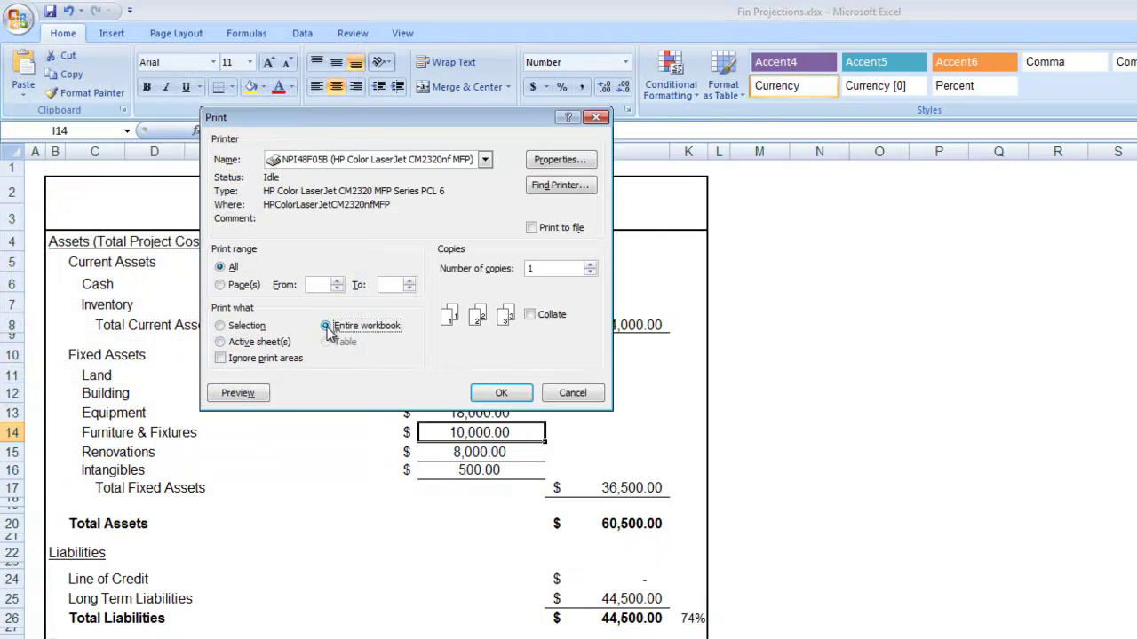
left_click(221, 285)
left_click(311, 283)
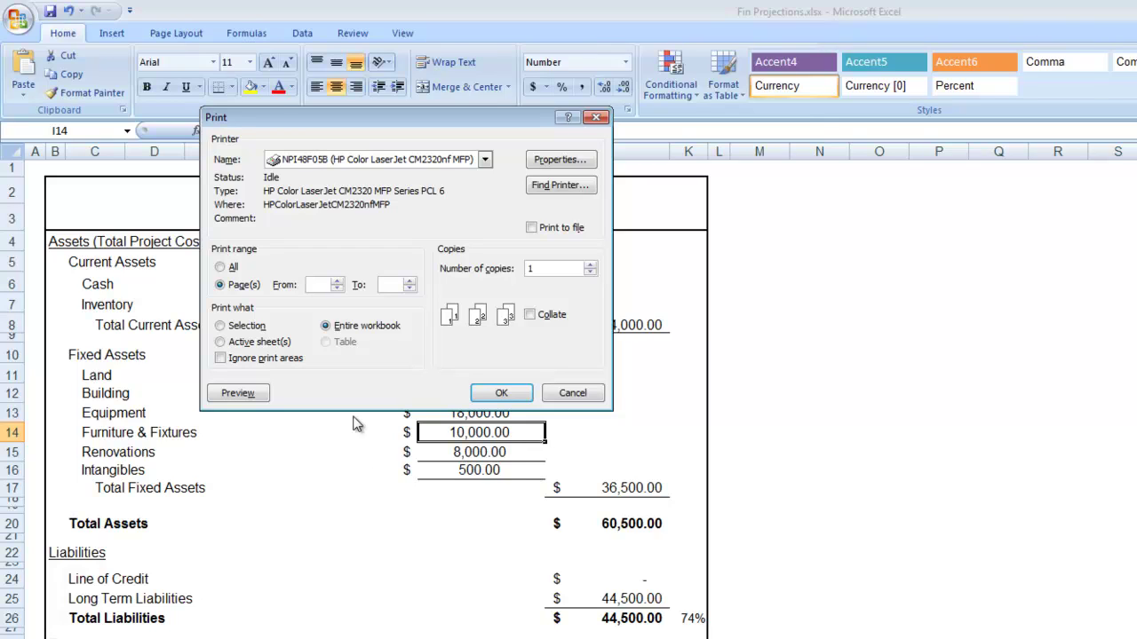
type("8")
key("Tab")
type("15")
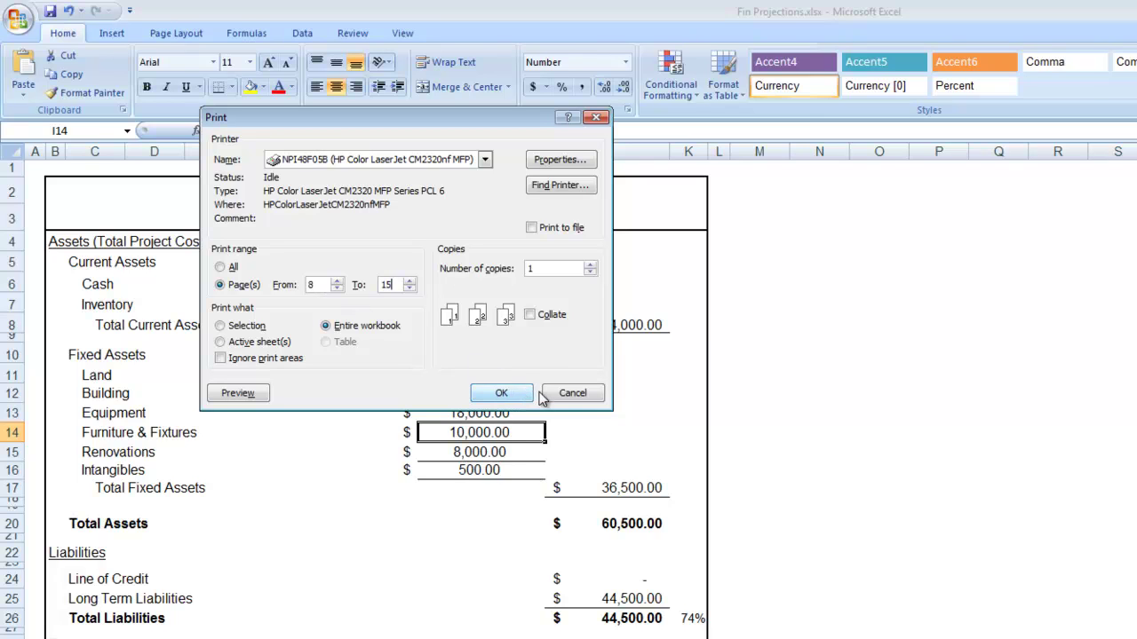
left_click(572, 396)
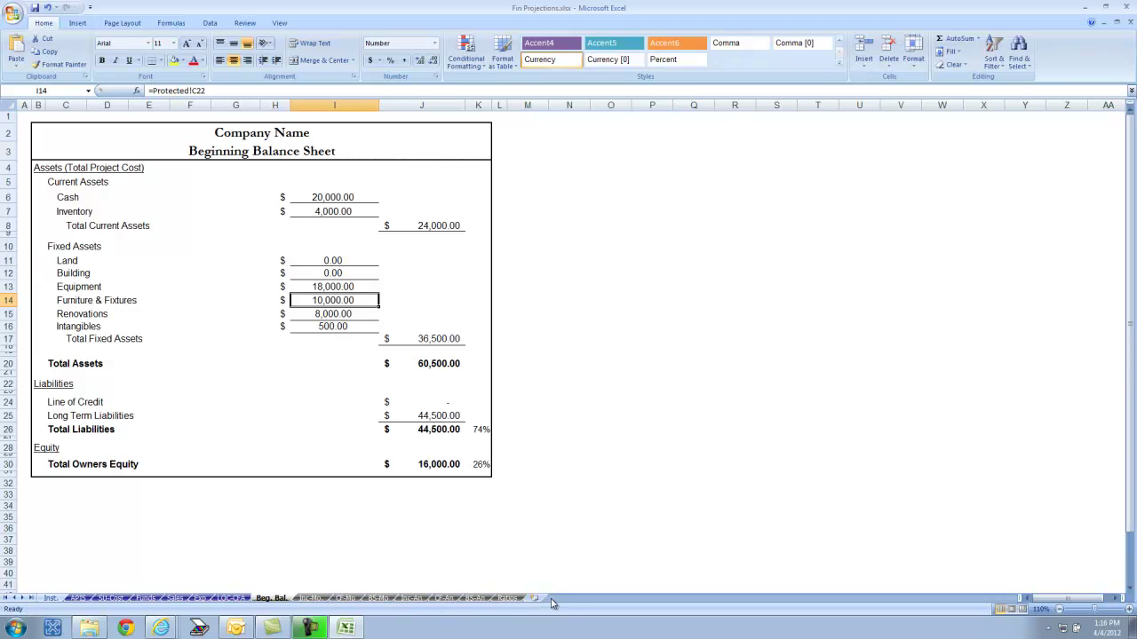